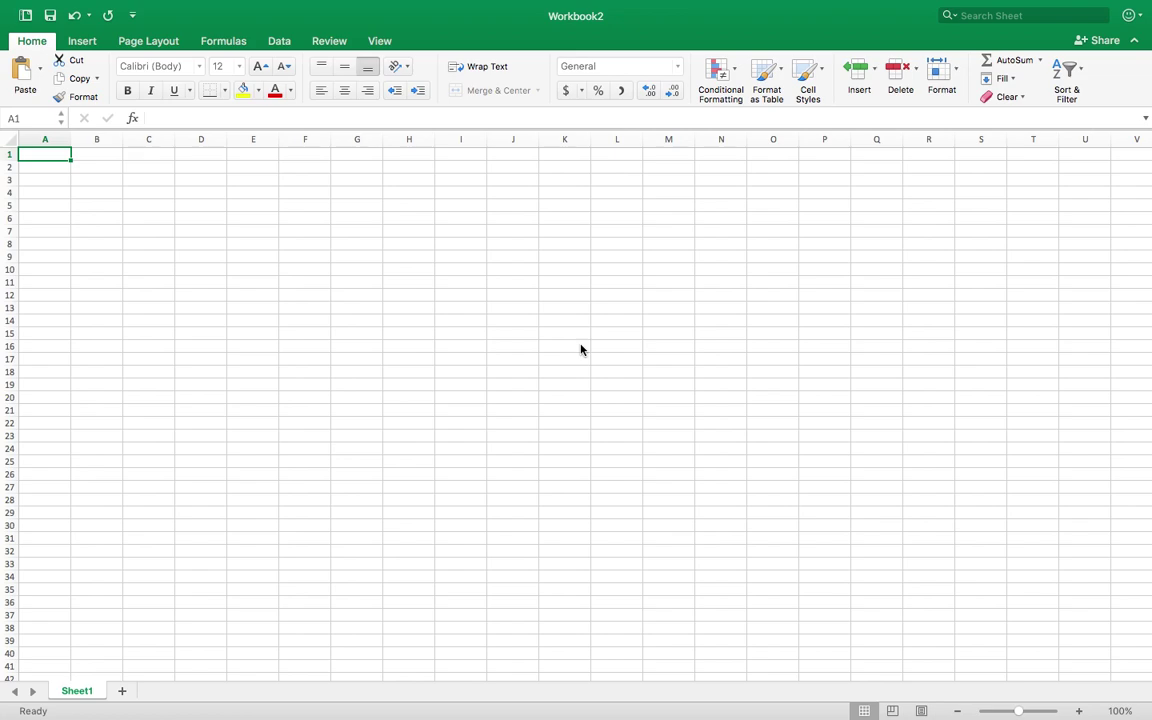
Enter the column headers time in A1 and y in B1
type("time")
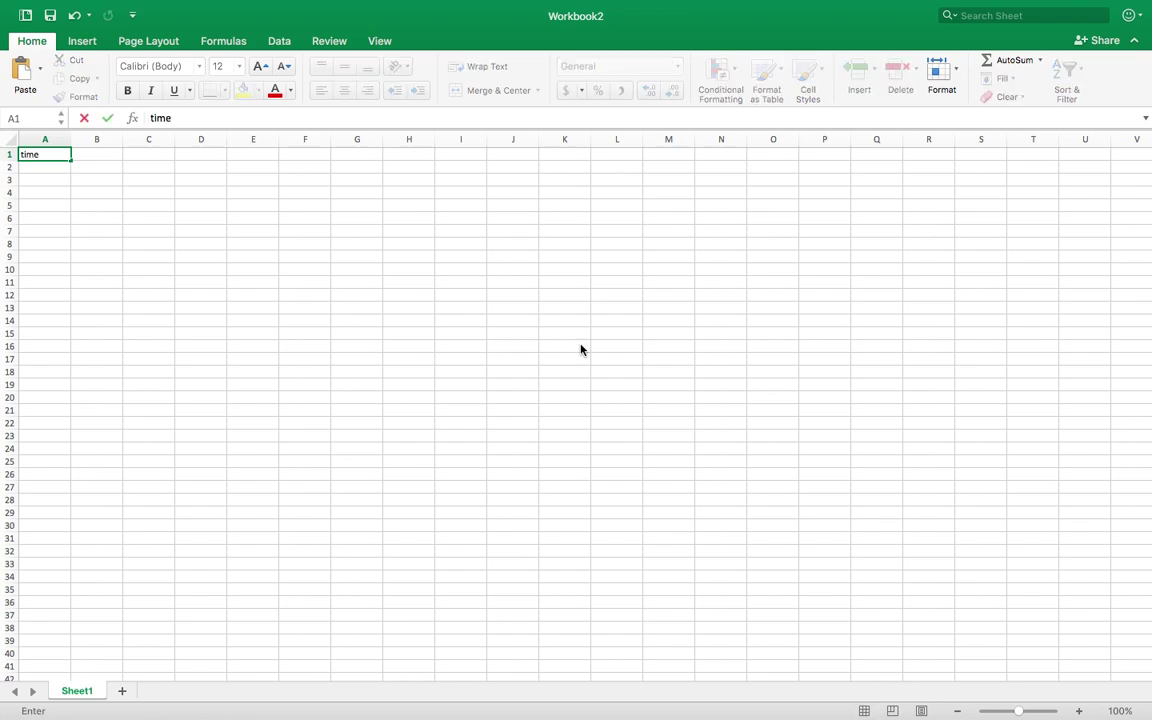
key("BackSpace")
key("BackSpace")
type("ime")
key("Tab")
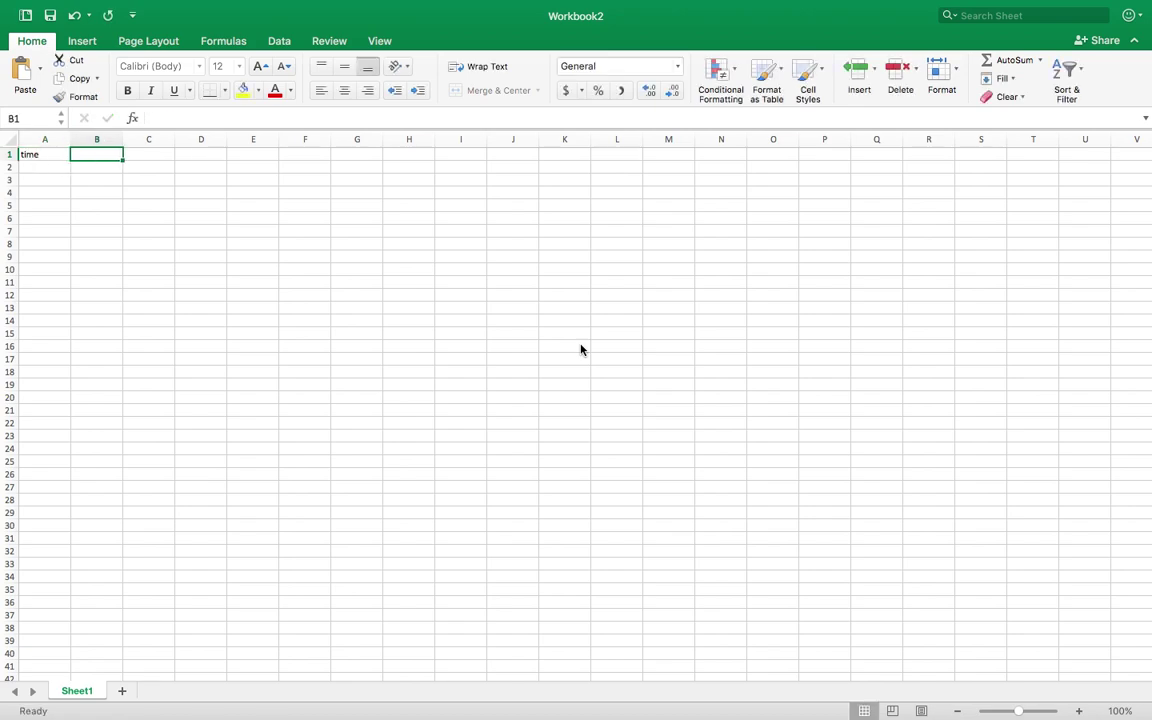
type("y")
key("BackSpace")
type("wave")
key("BackSpace")
key("BackSpace")
key("BackSpace")
key("BackSpace")
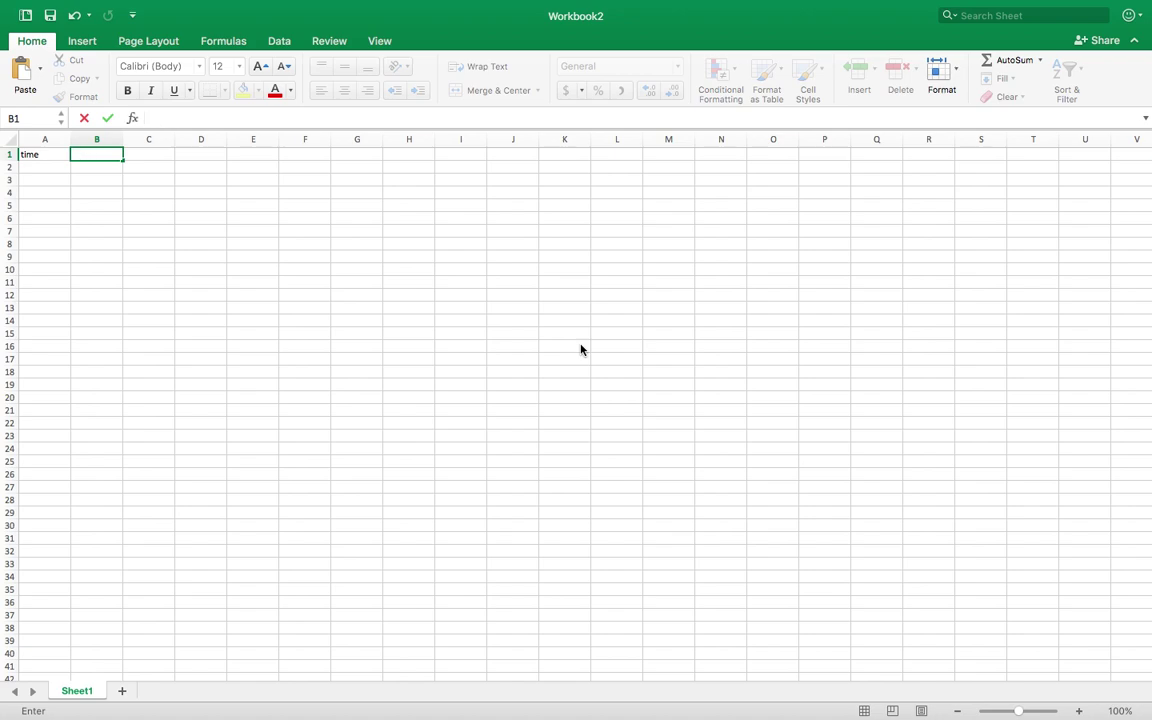
type("y")
Enter the time values 0, 0.01 and 0.02 in cells A2 to A4
left_click(63, 169)
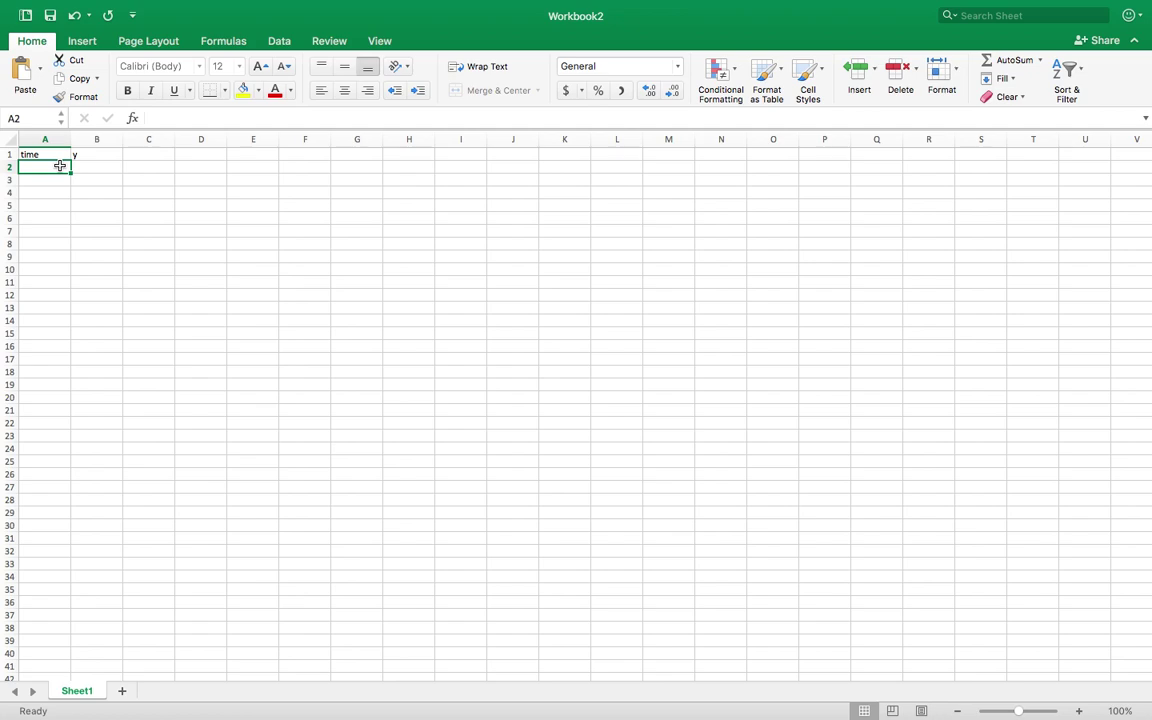
type("0")
key("Return")
type("0.01")
key("Return")
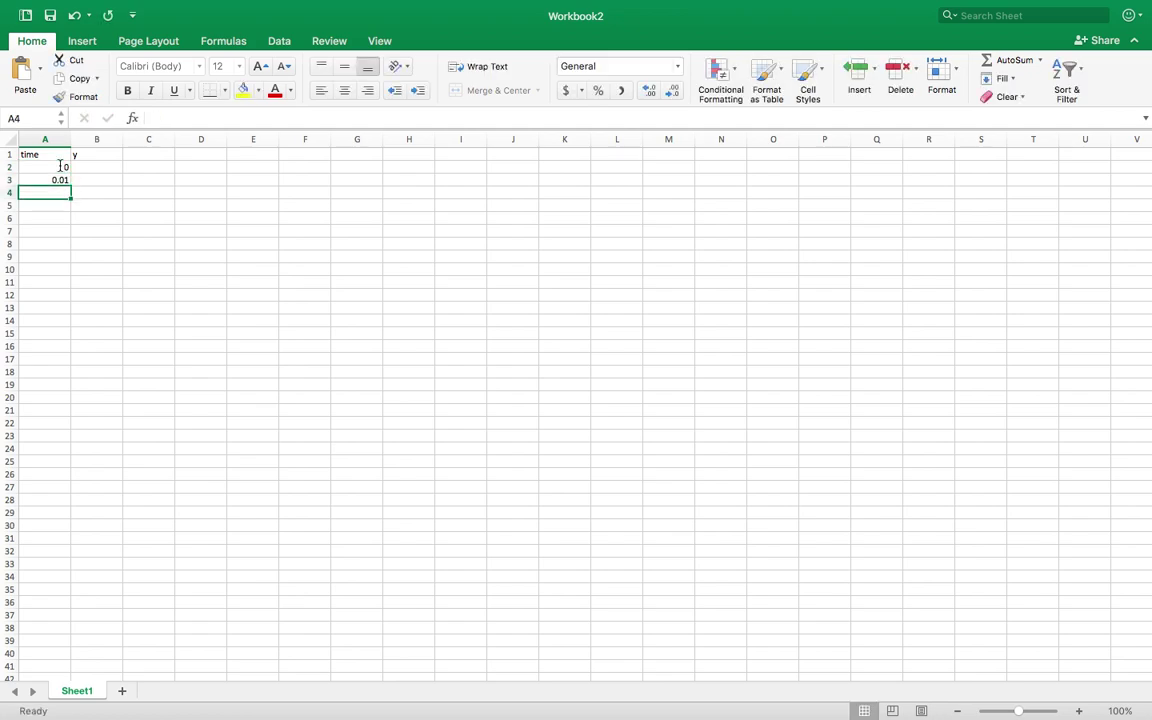
type(".02")
key("Return")
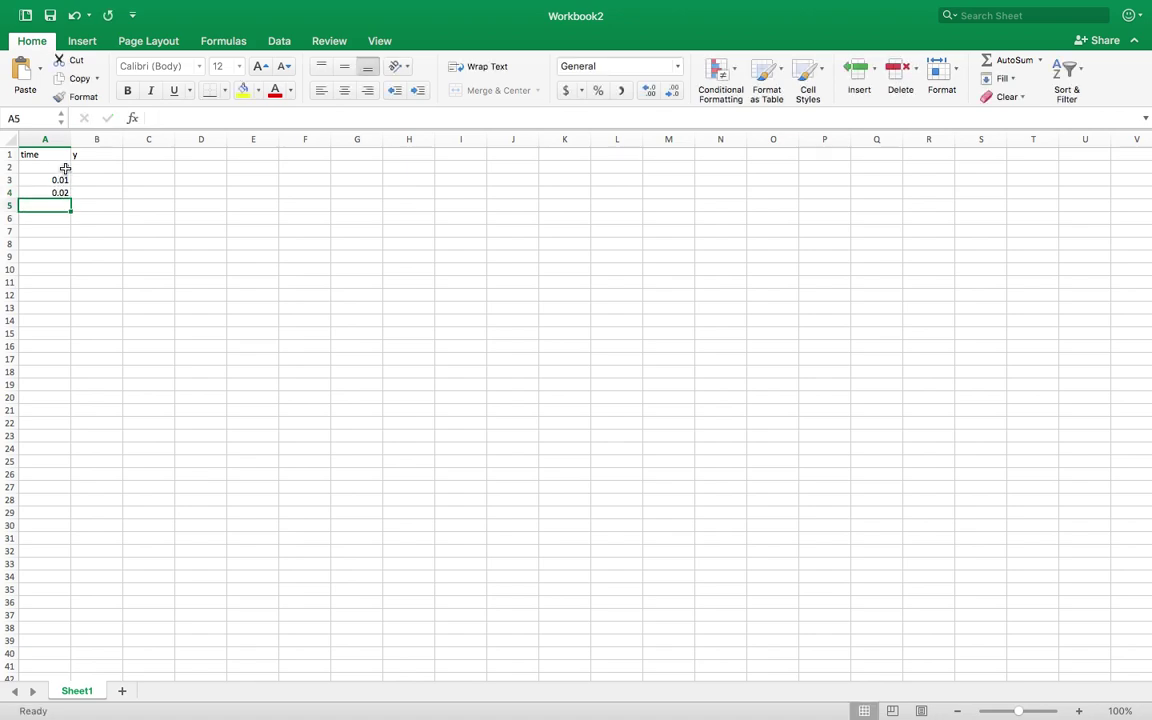
Clear the time values in A2:A4 and enter a starting time of 0 in A2
left_click_drag(62, 167, 64, 192)
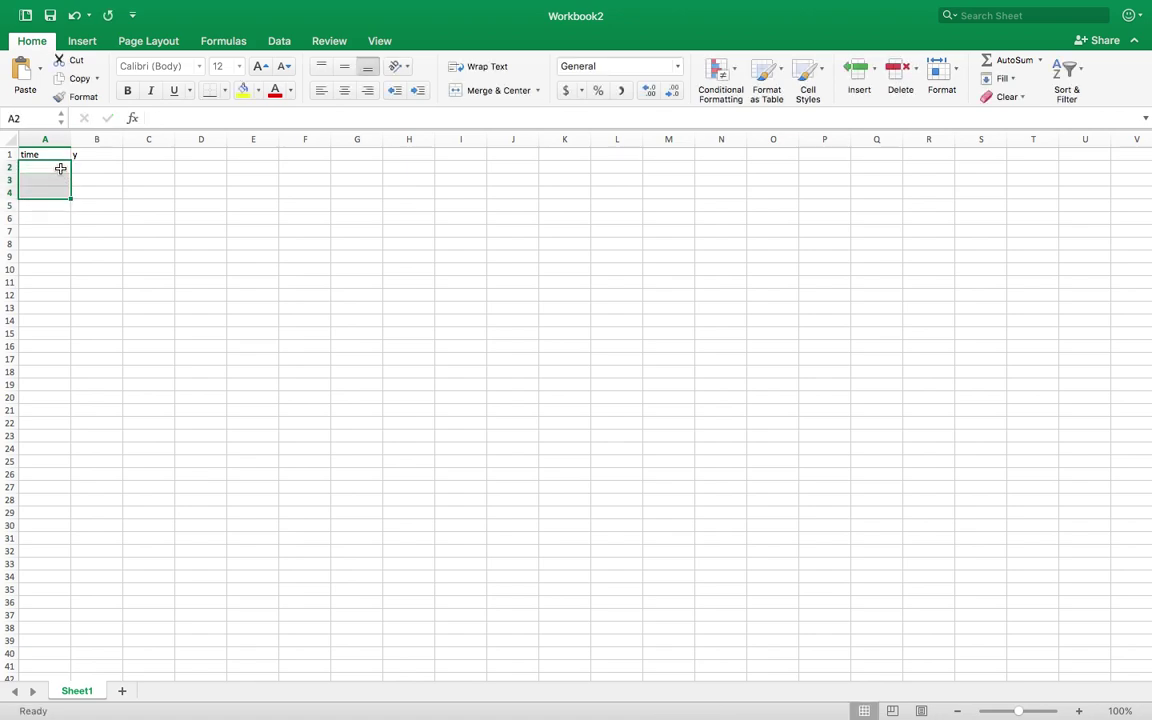
left_click(62, 167)
type("0")
key("Return")
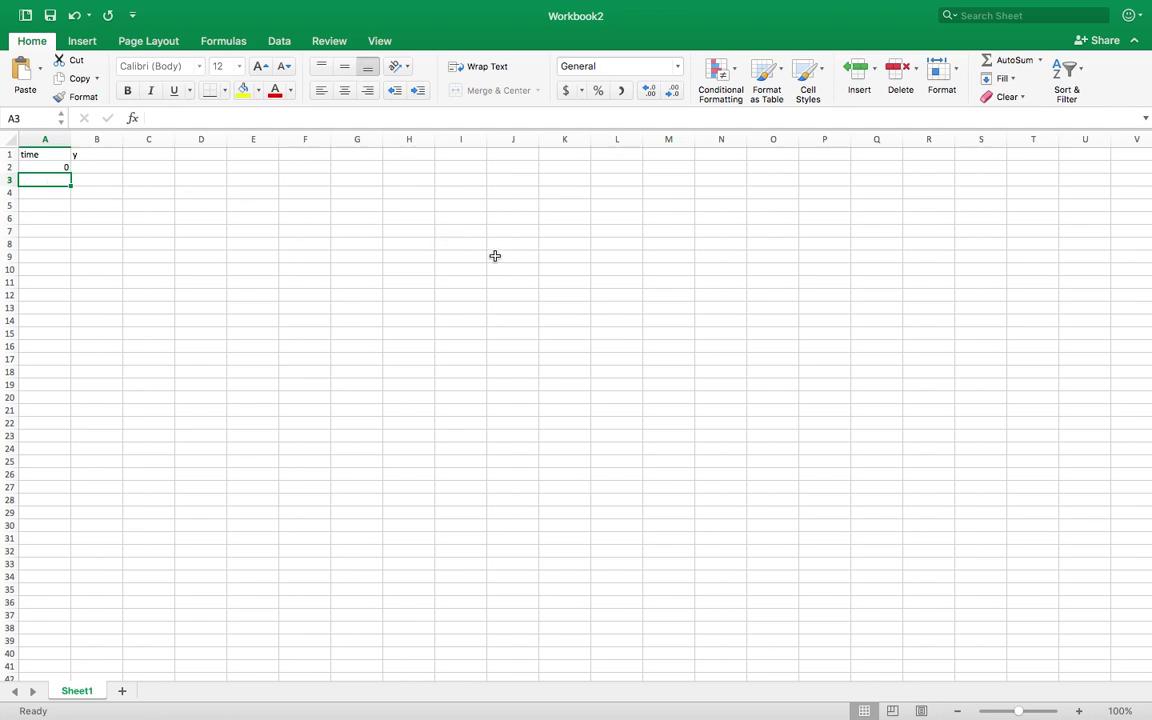
Widen column H and enter the equation text 5SIN(2pi1000t) in H4
left_click(405, 196)
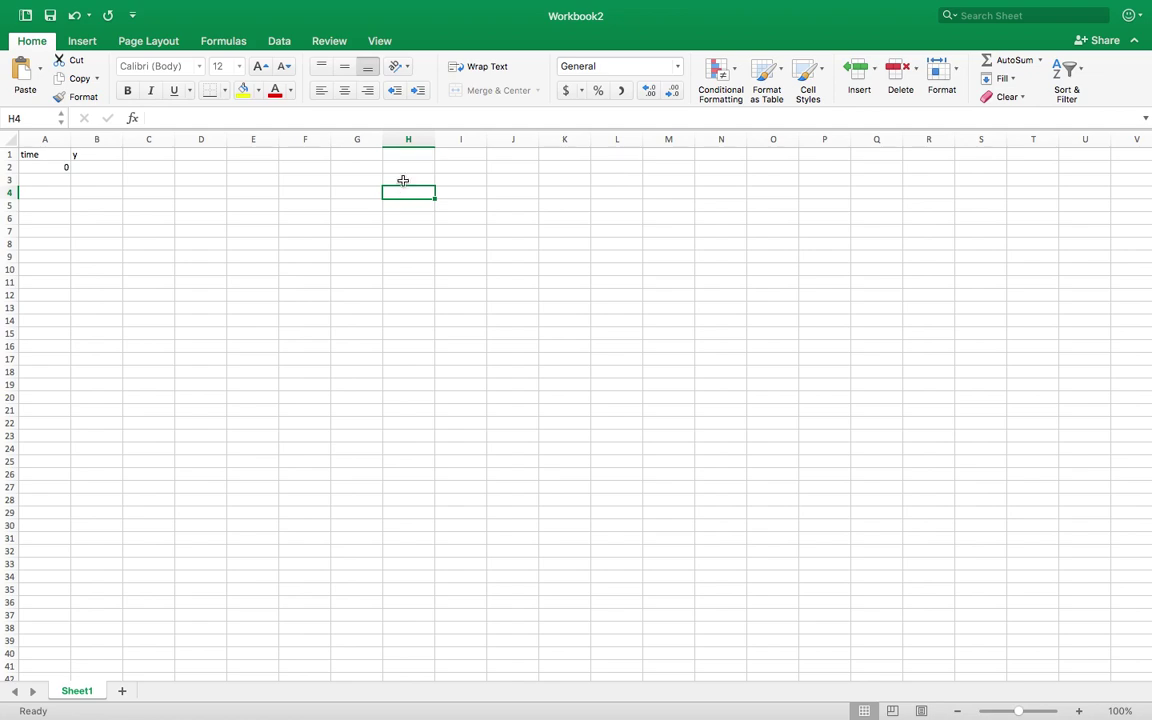
left_click_drag(434, 139, 502, 139)
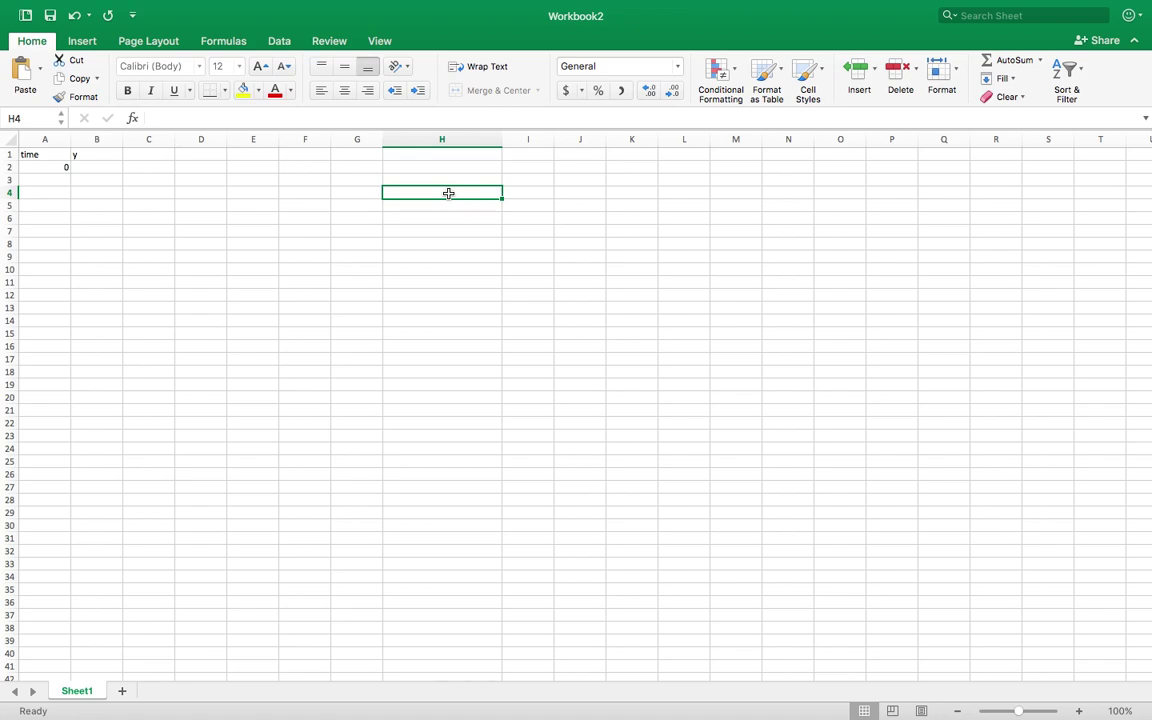
type("5SIN(2pi1000t")
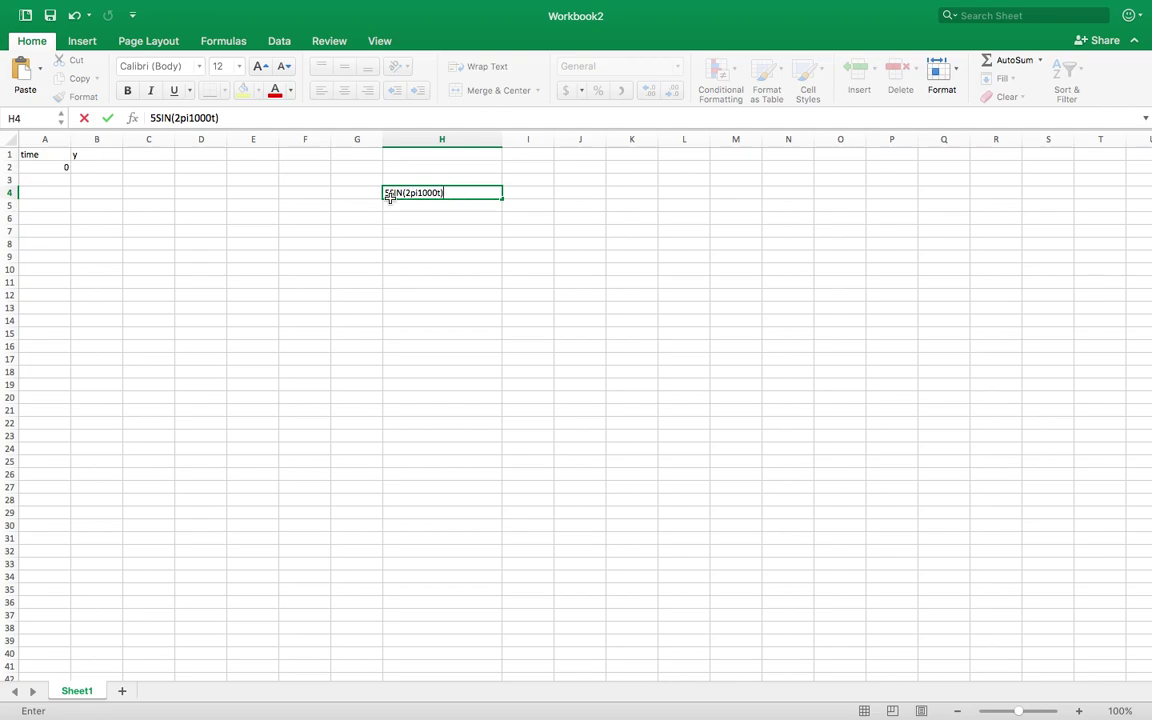
left_click(435, 219)
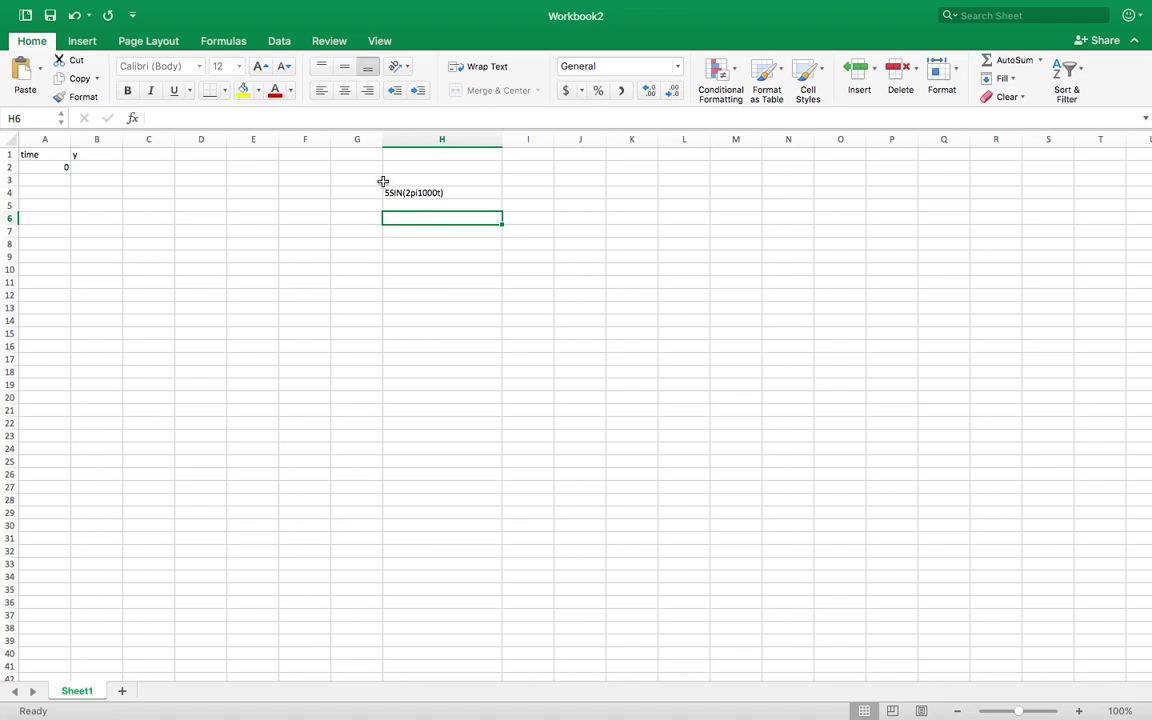
Enter the sine formula =5*sin(2*pi()*1000*A2) in B2, referencing the time value in A2
left_click(114, 168)
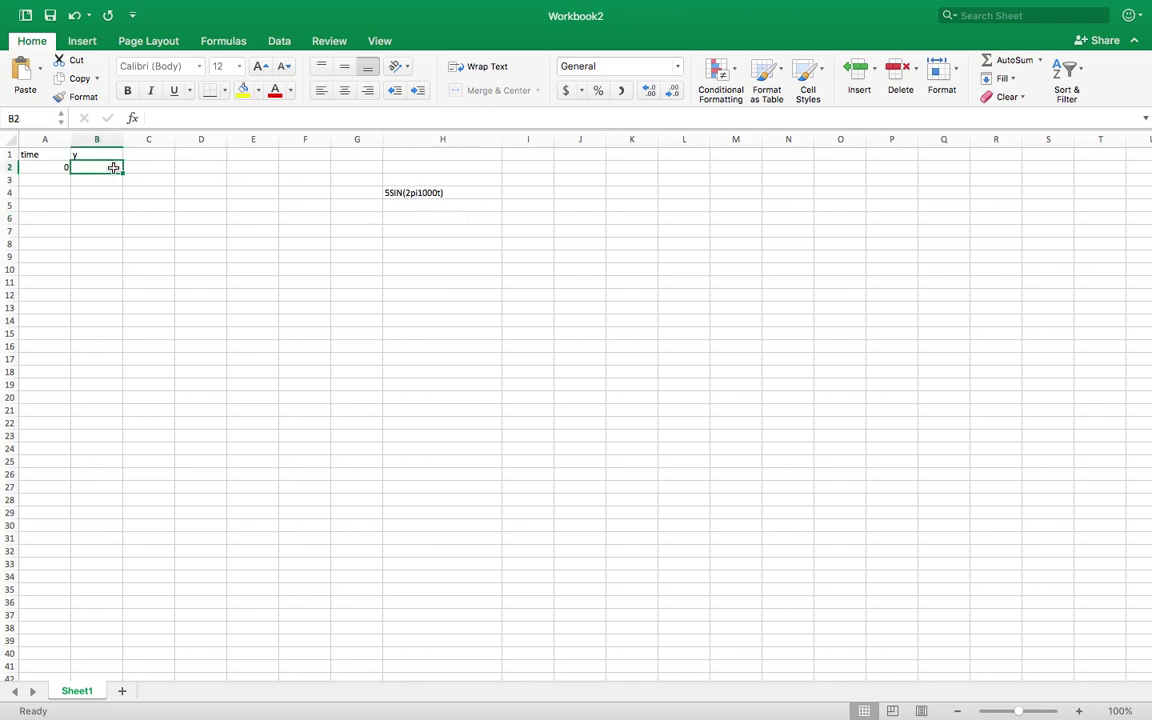
type("=5*")
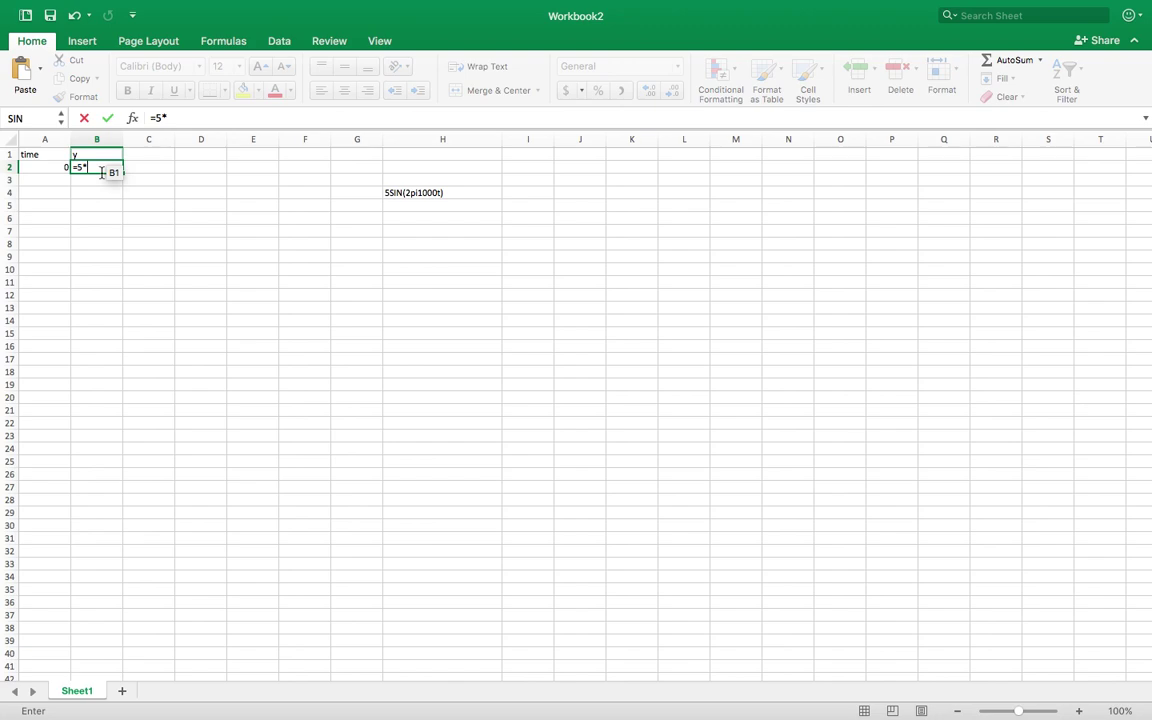
type("sin(")
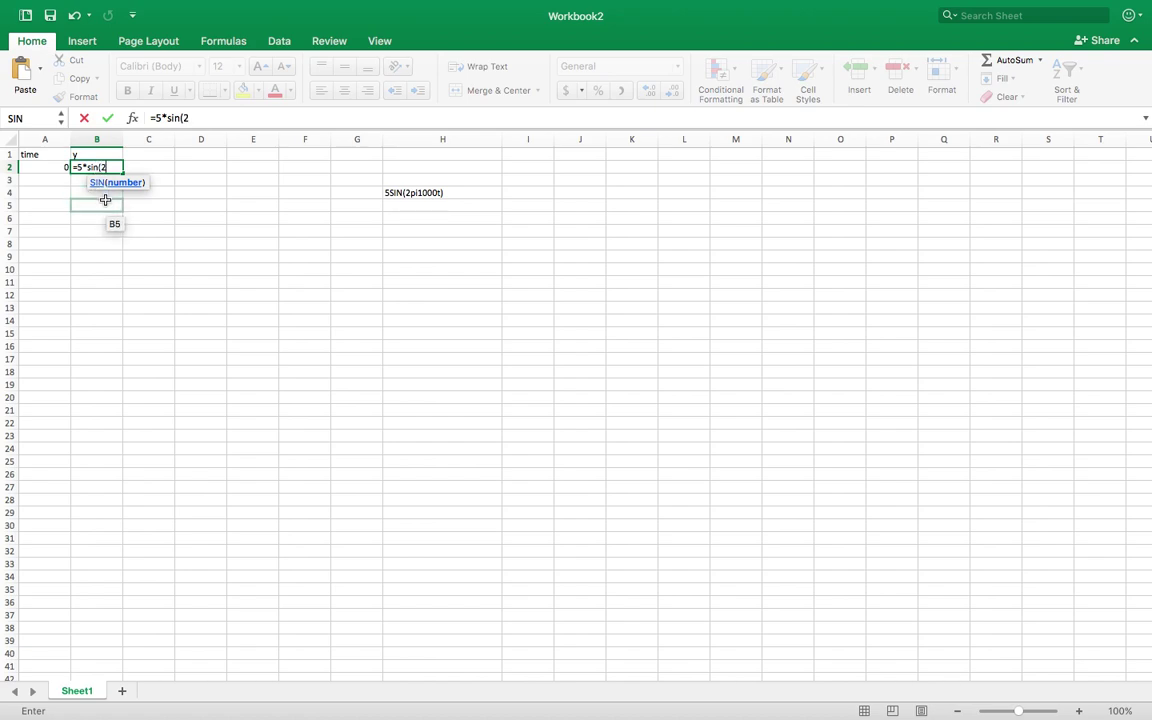
type("2*pi()*1000*")
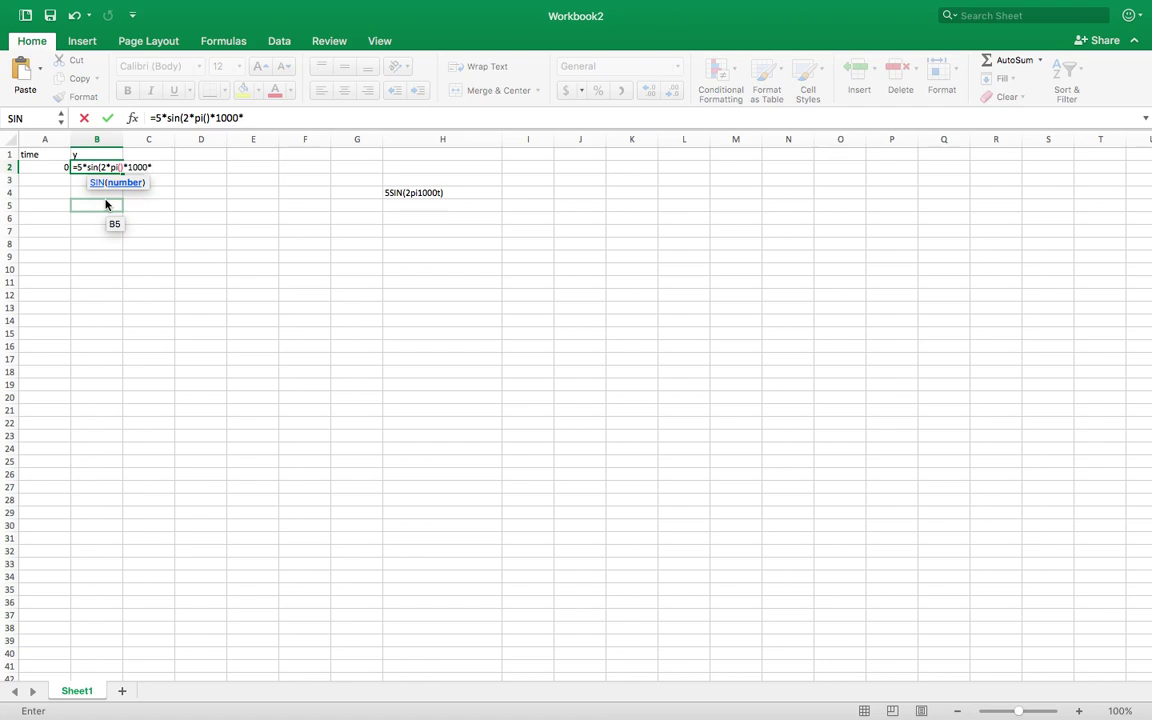
left_click(57, 167)
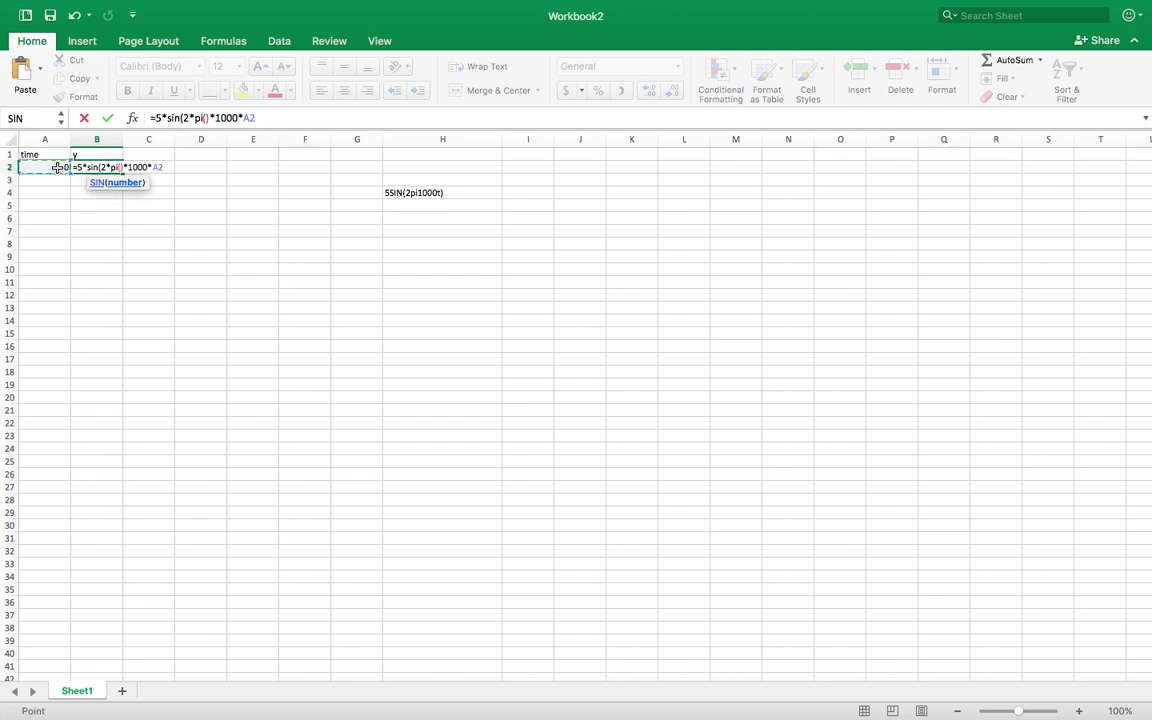
type(")")
key("Return")
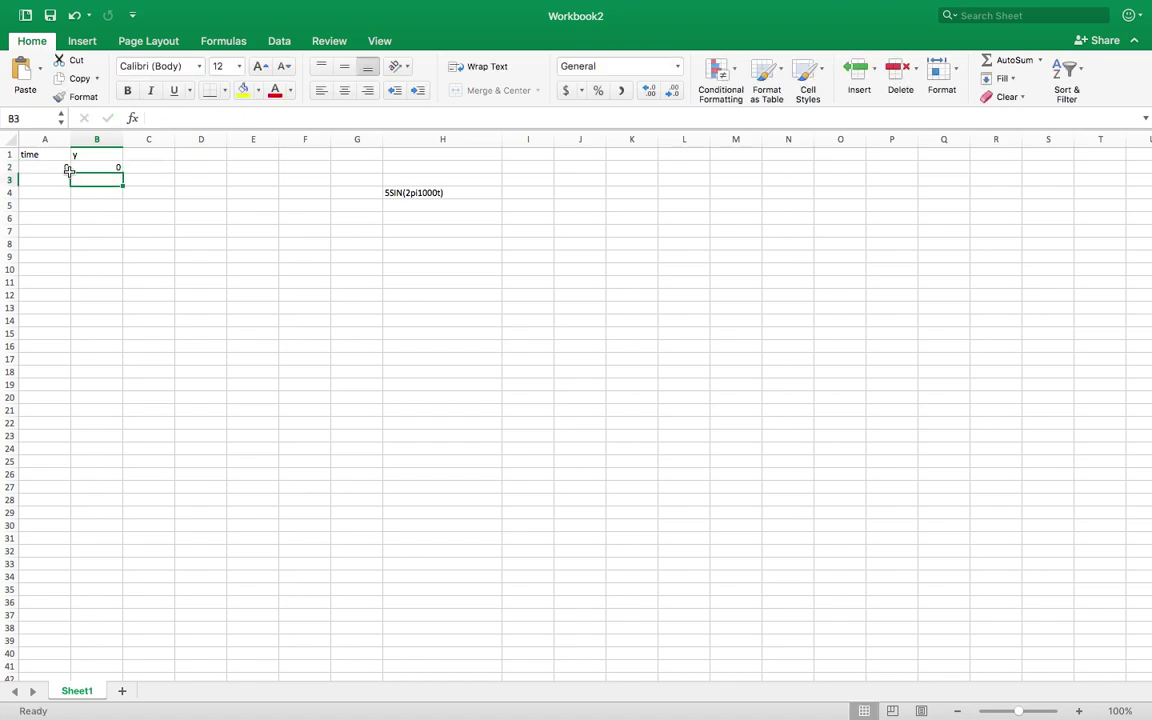
Enter 0.1, 0.2 and 0.3 below the starting time and extend the series to 1 in A12
left_click(51, 182)
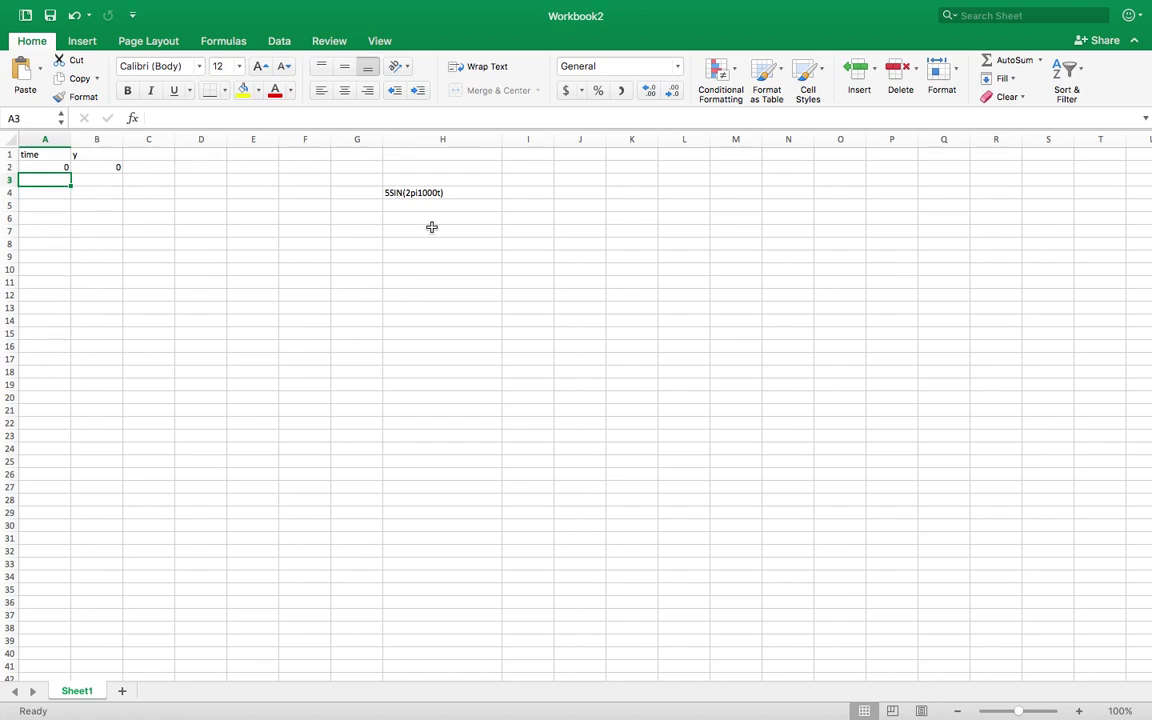
left_click(400, 188)
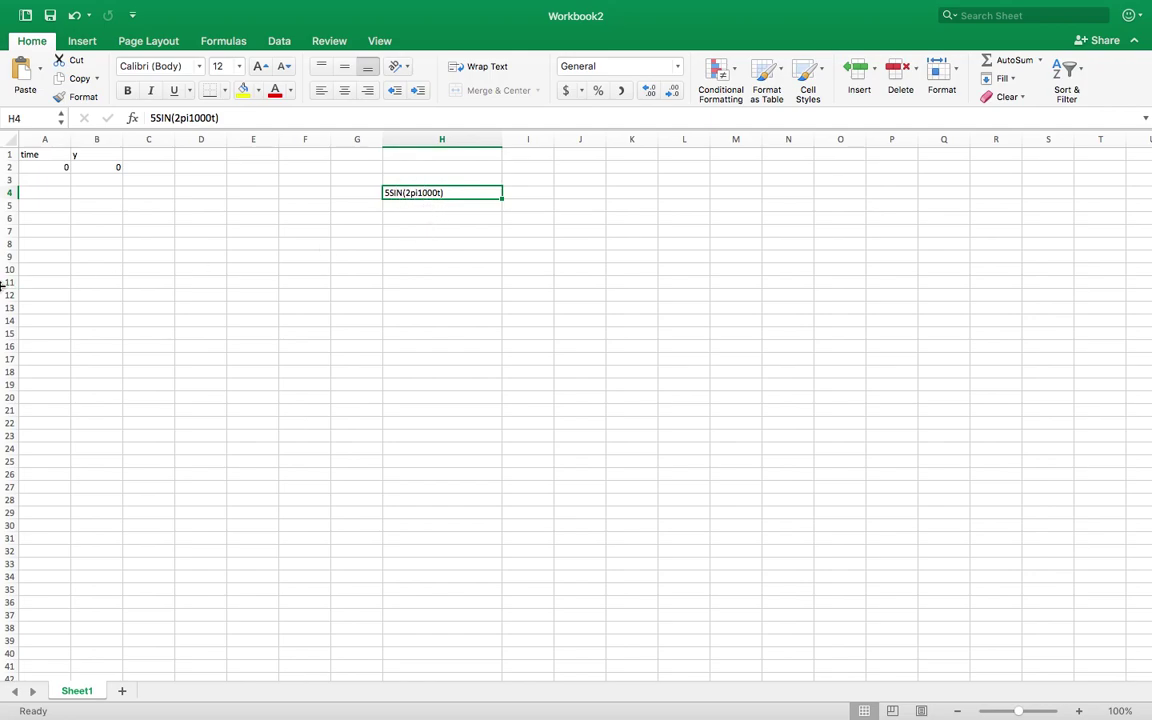
left_click(64, 181)
type("0.1")
key("Return")
type("0.2")
key("Return")
type("0.3")
key("Return")
left_click_drag(61, 168, 70, 304)
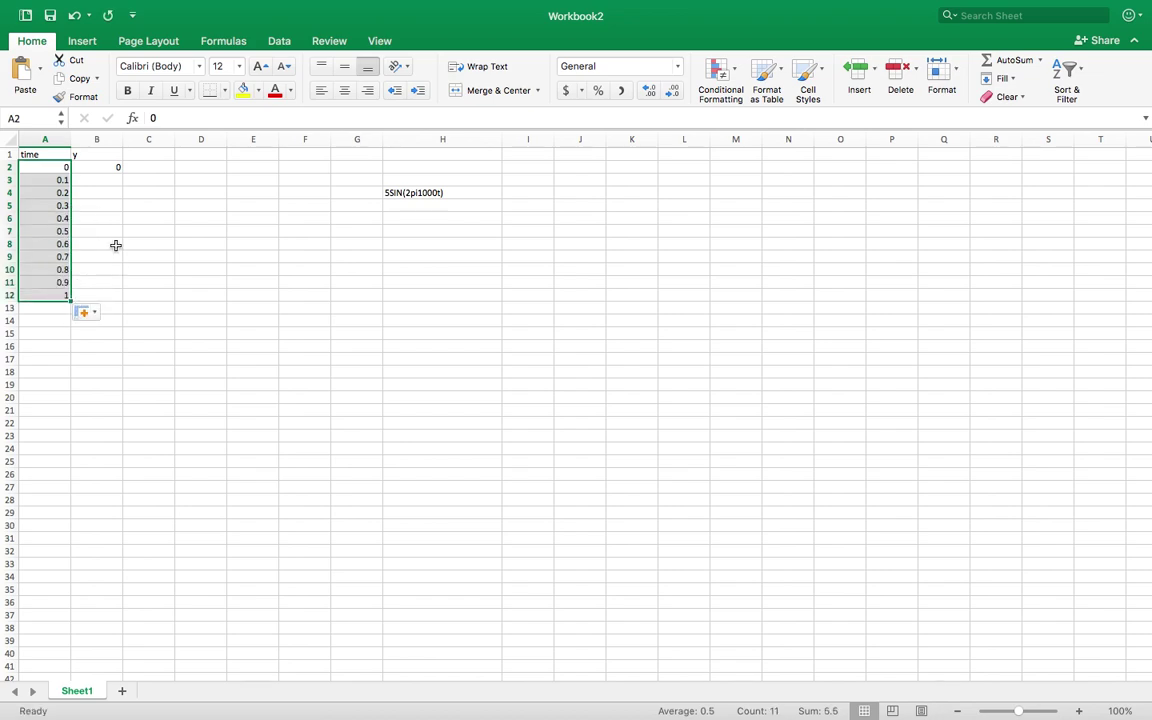
Fill the sine formula from B2 down to B12
left_click(107, 228)
left_click(105, 167)
left_click_drag(122, 171, 121, 302)
left_click(194, 289)
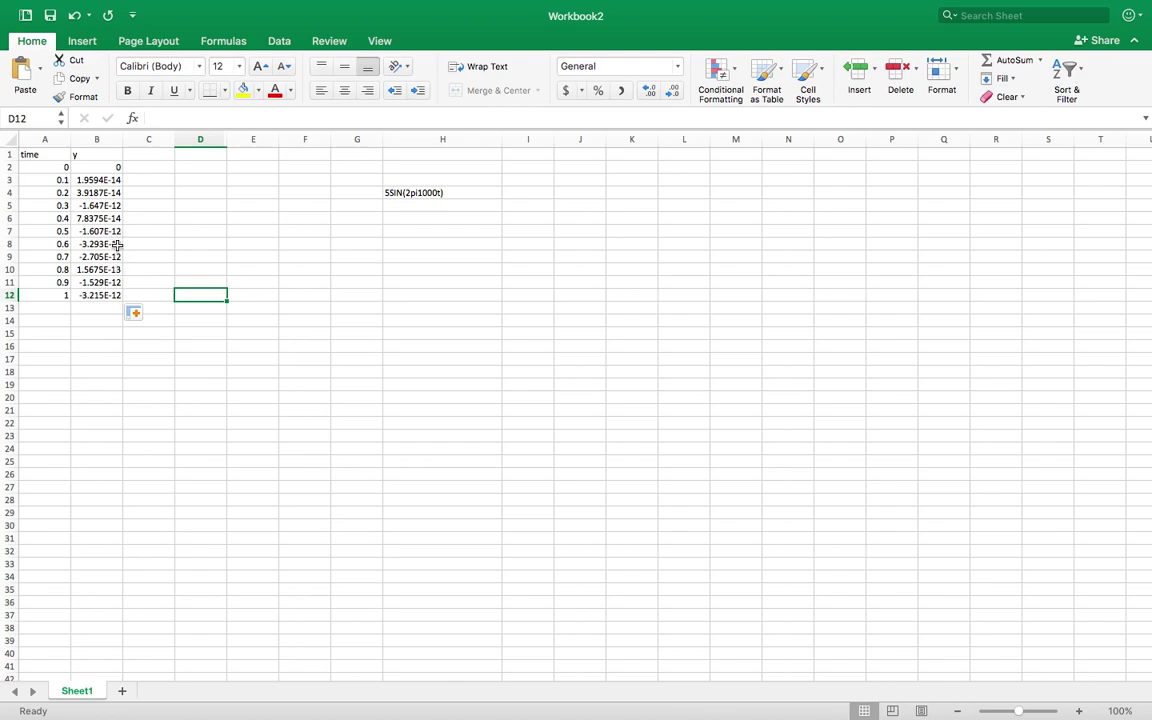
Insert a scatter chart with straight lines and markers from the time and y columns
left_click(60, 139)
left_click_drag(60, 139, 97, 139)
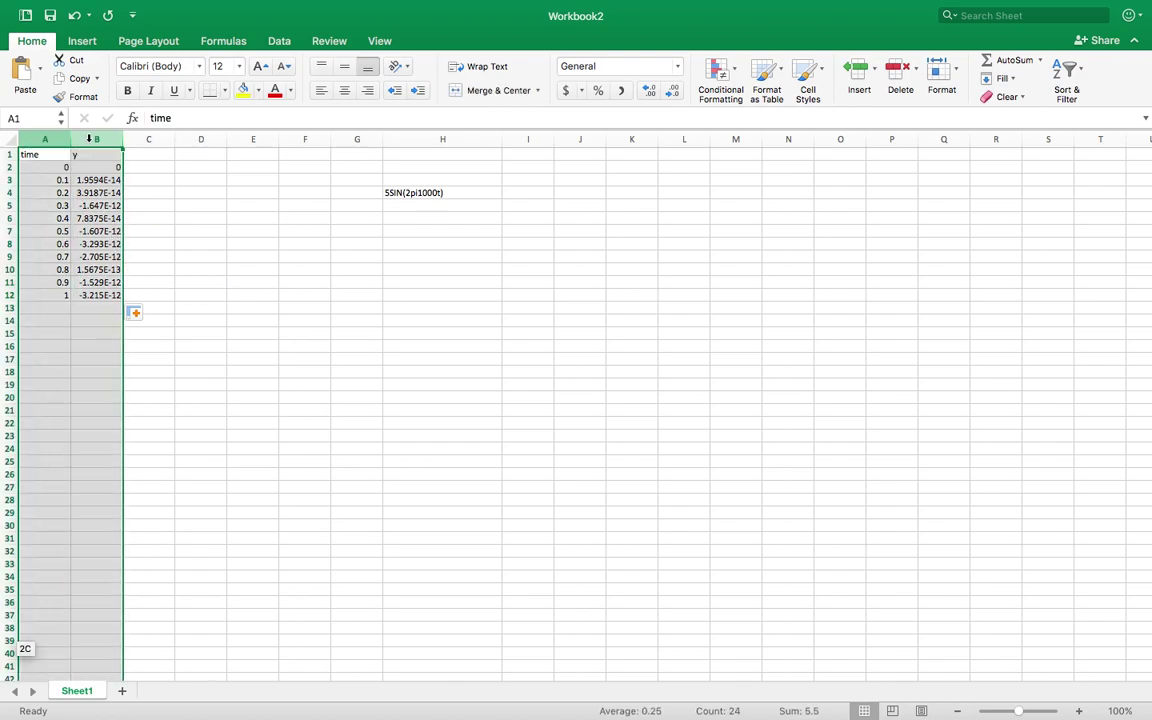
left_click(82, 41)
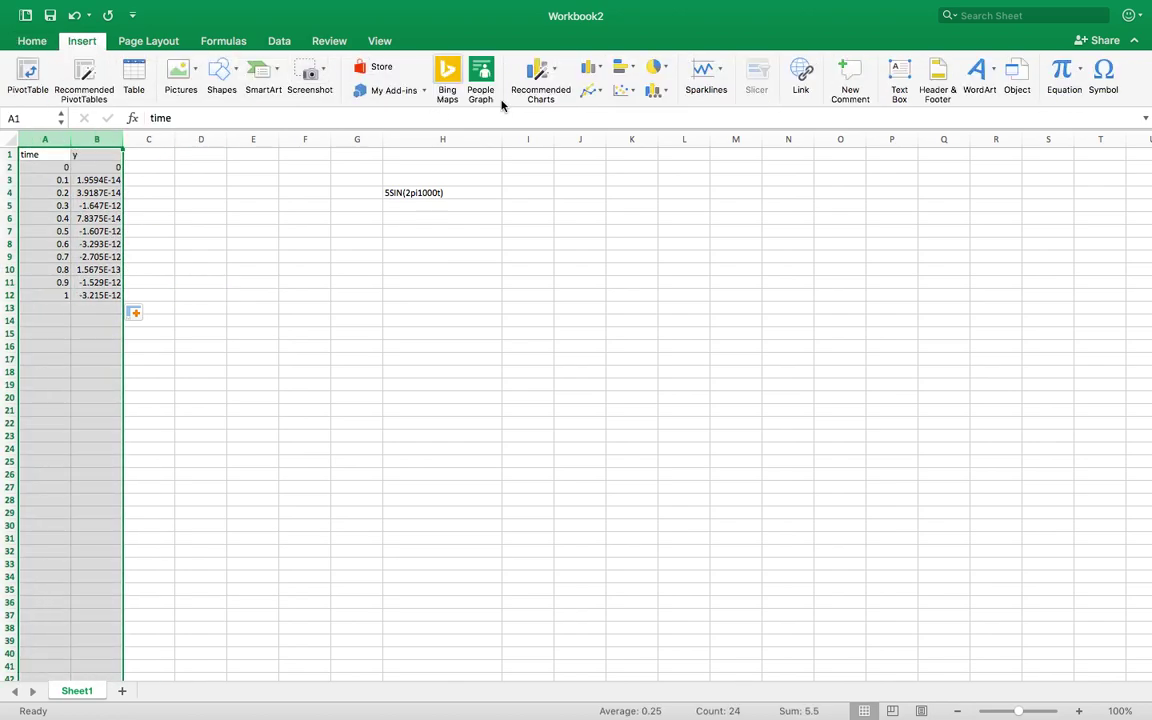
left_click(624, 90)
left_click(648, 240)
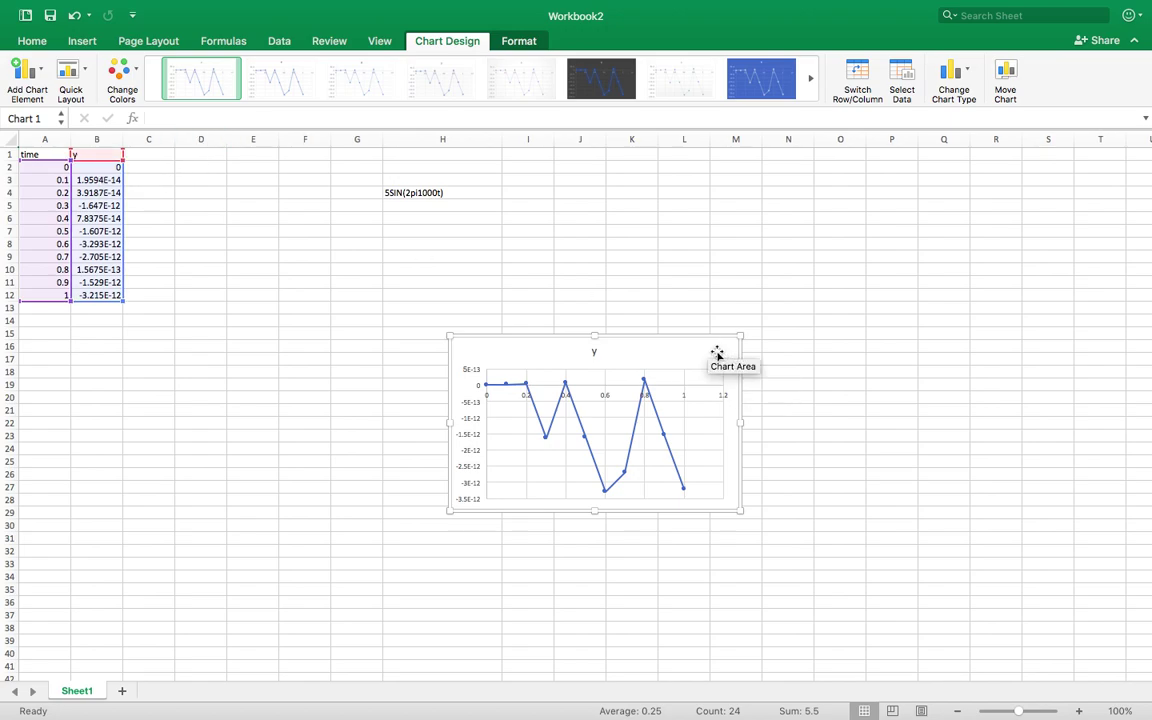
Undo the chart insertion and check the sine formula in B2
key("Escape")
key("super+z")
left_click(100, 166)
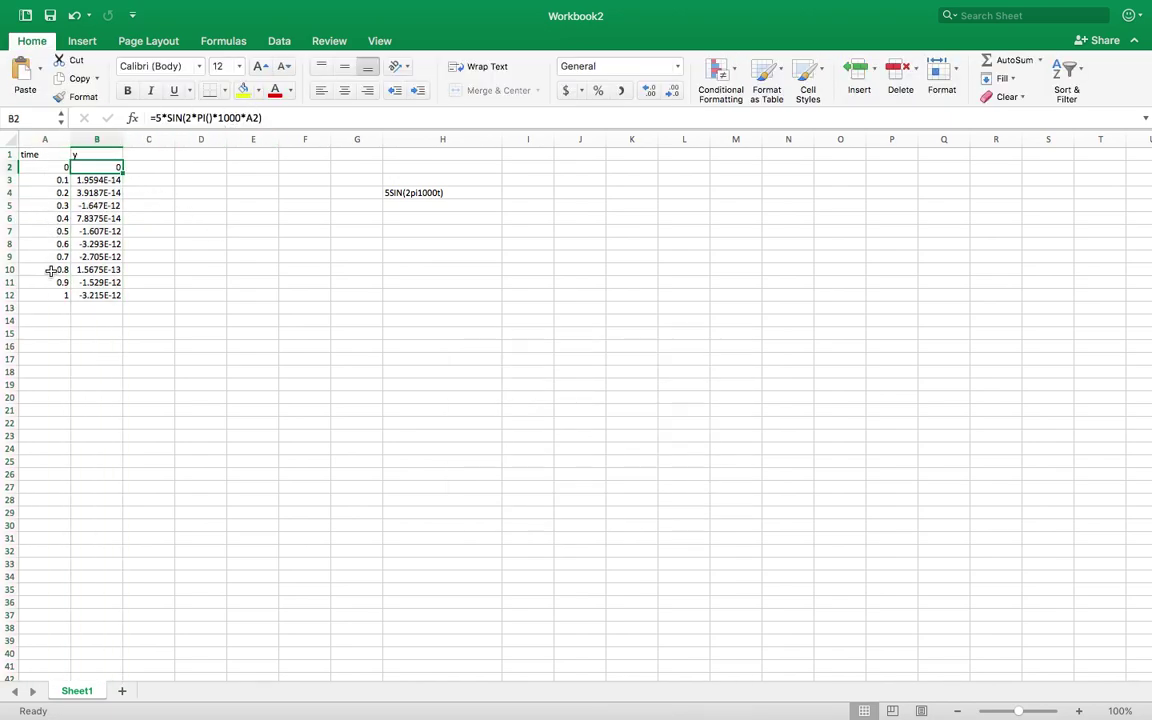
Add the label period in H7 and enter the formula =1/1000 in I7
left_click(437, 230)
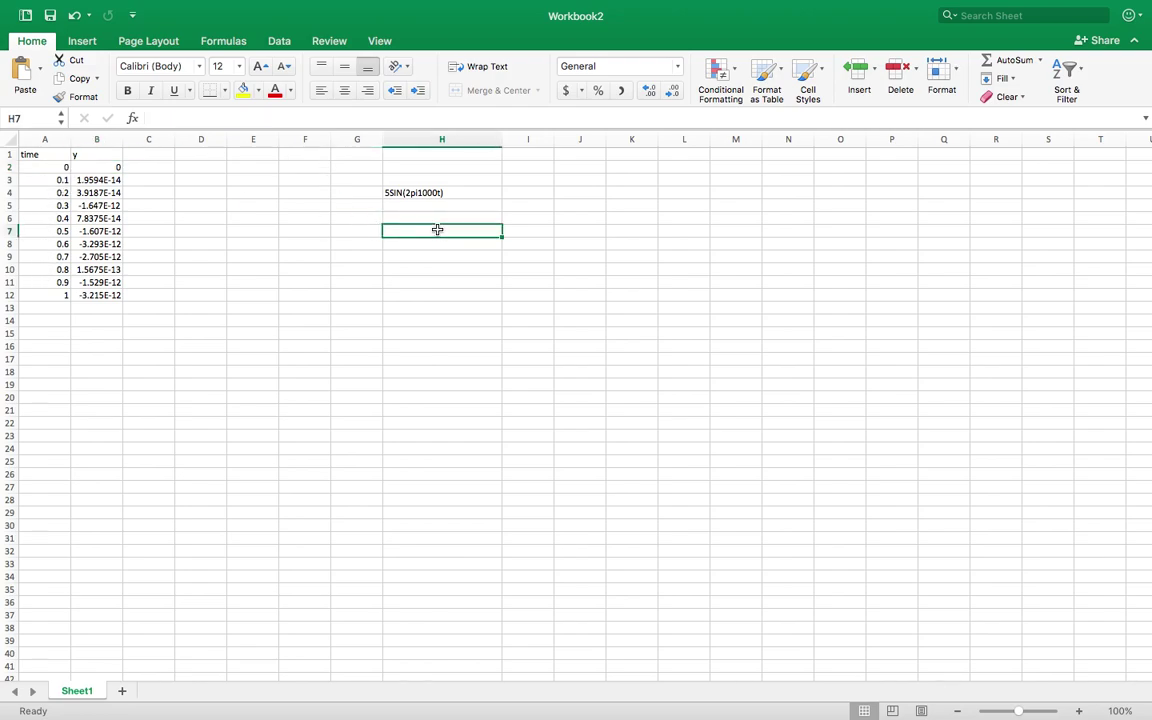
type("period")
left_click(522, 231)
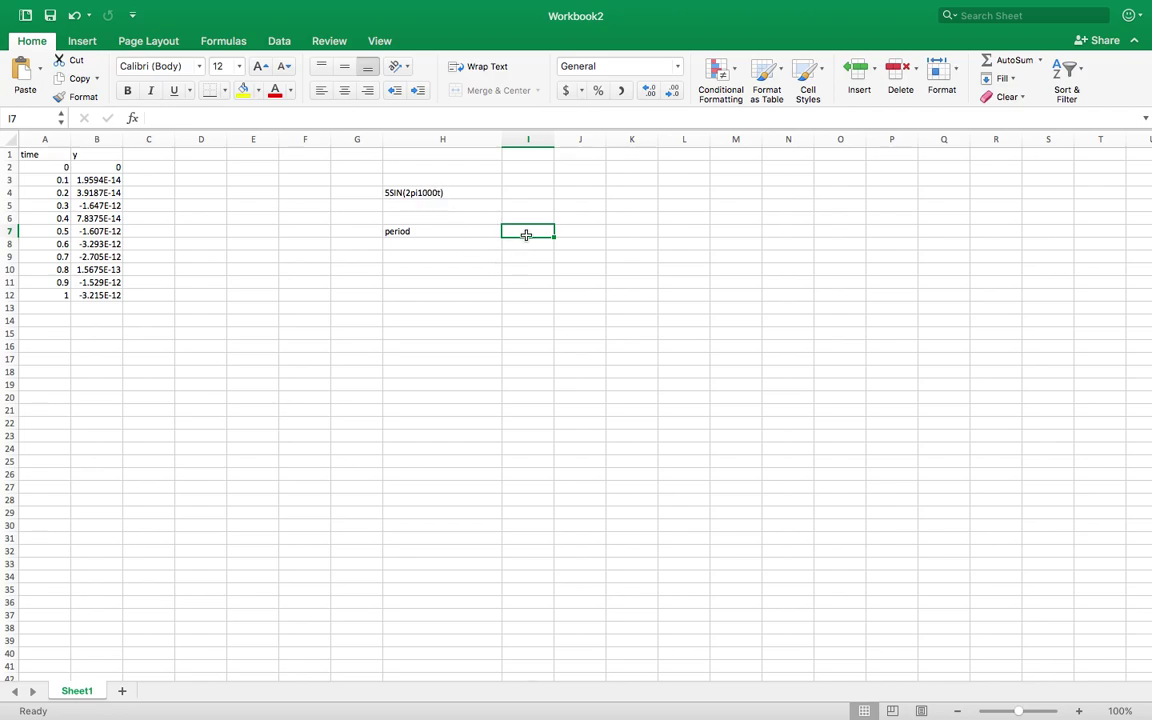
type("=1/1000")
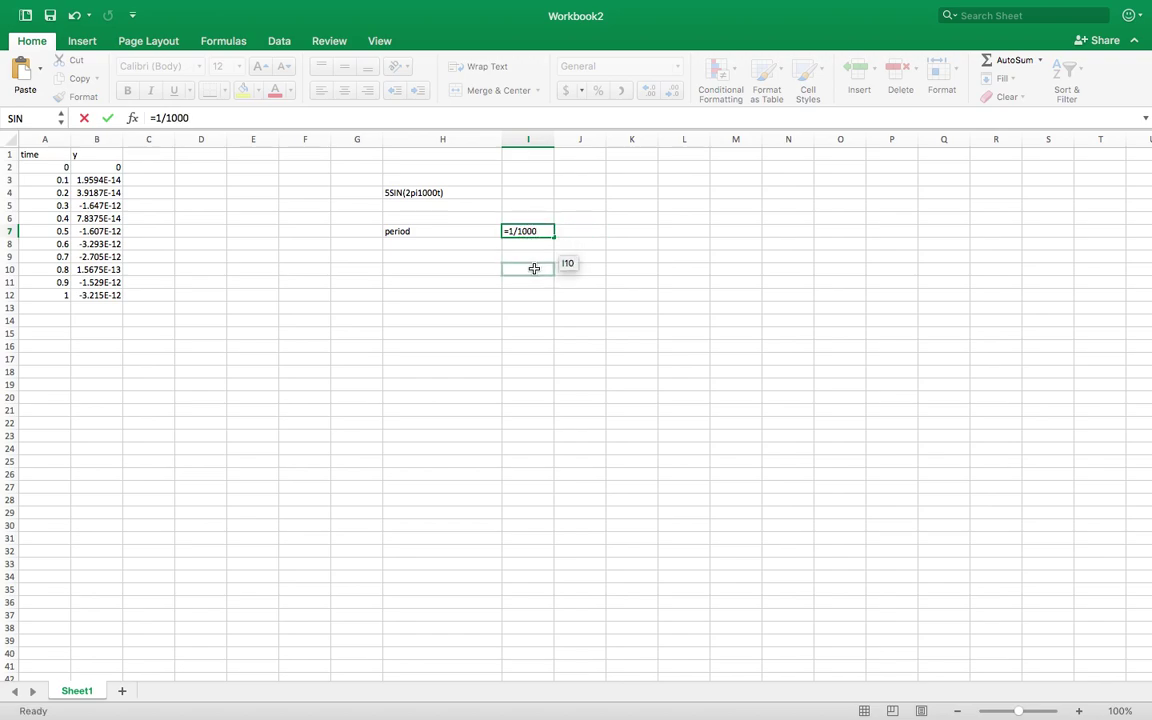
key("Return")
left_click(535, 231)
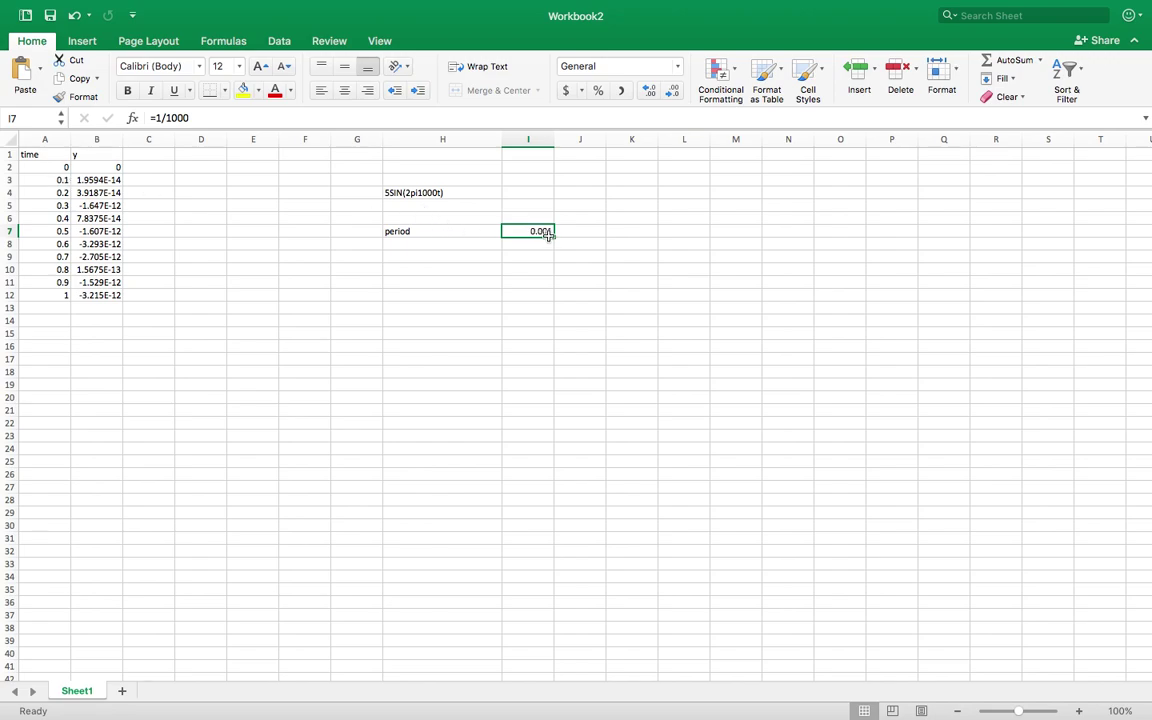
left_click(57, 167)
left_click(58, 181)
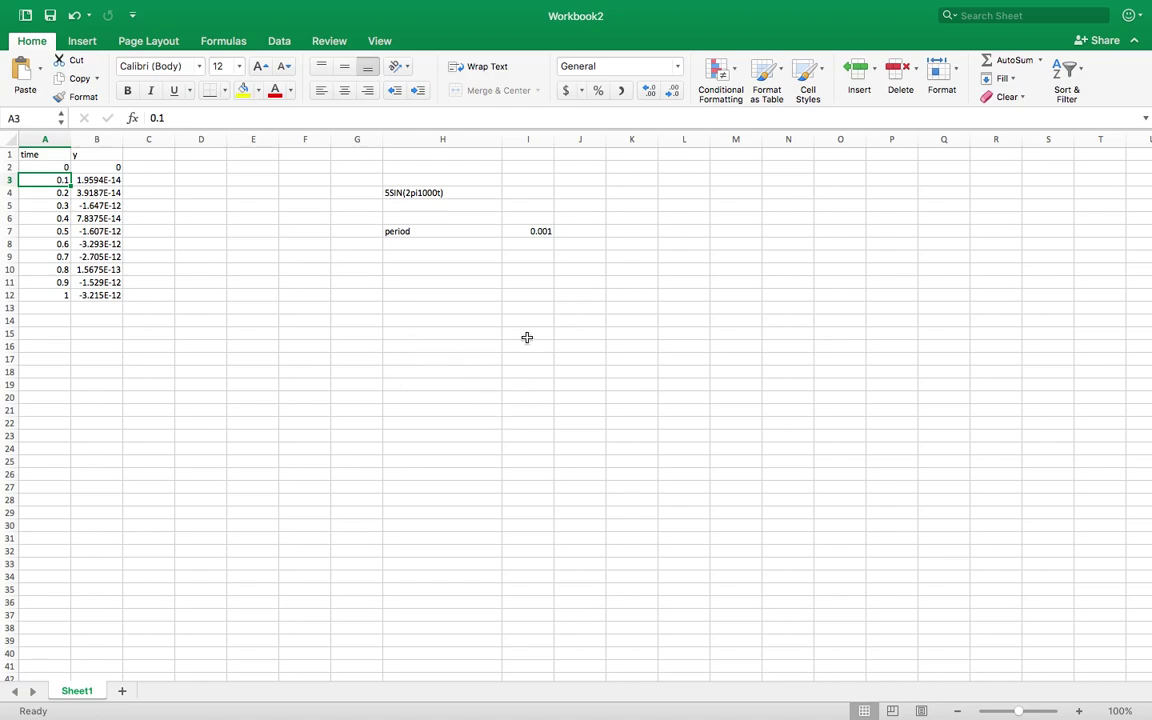
left_click(460, 244)
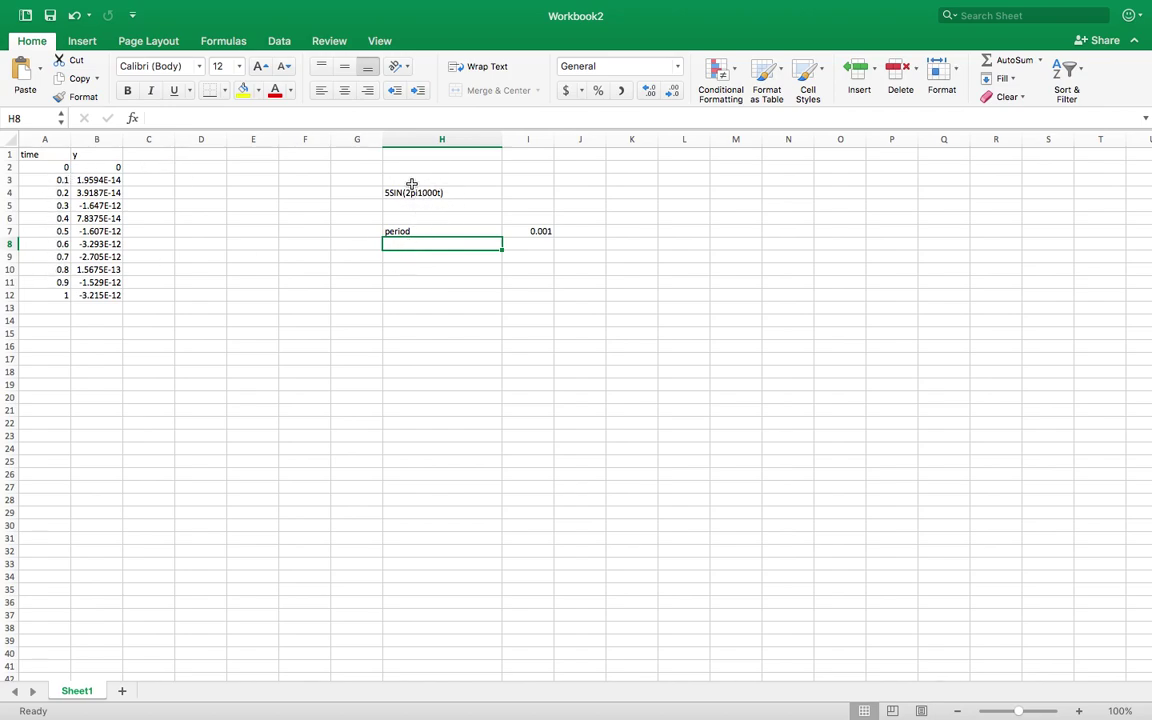
left_click(459, 232)
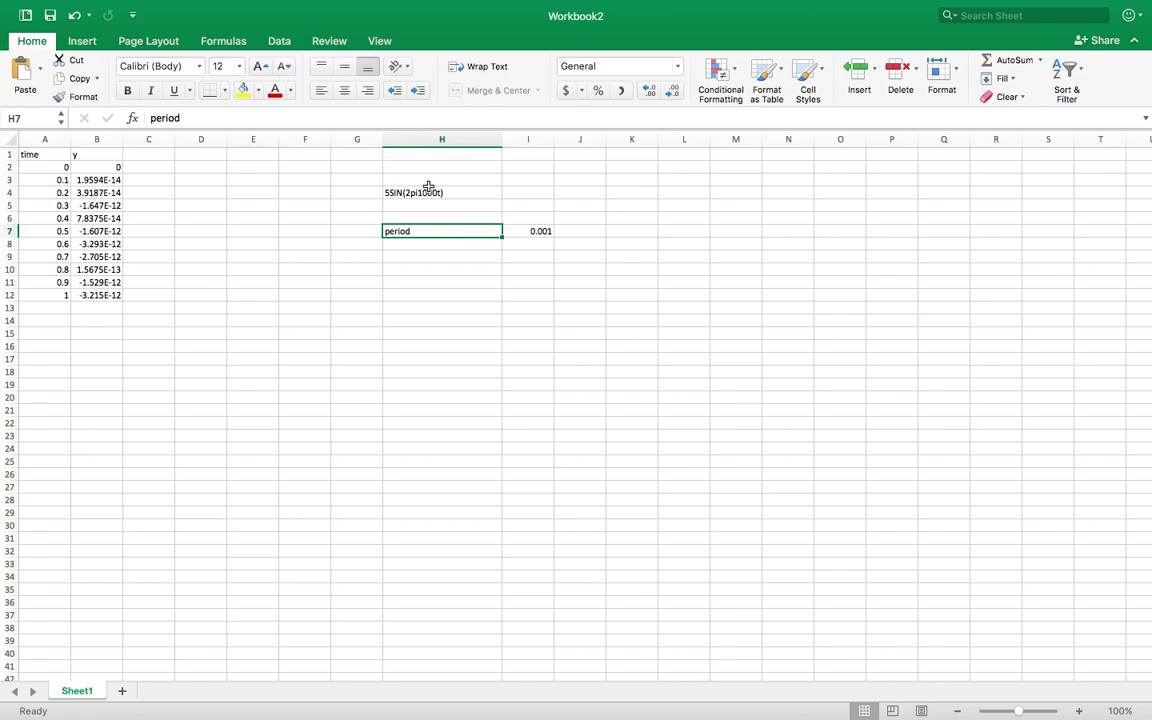
left_click(553, 234)
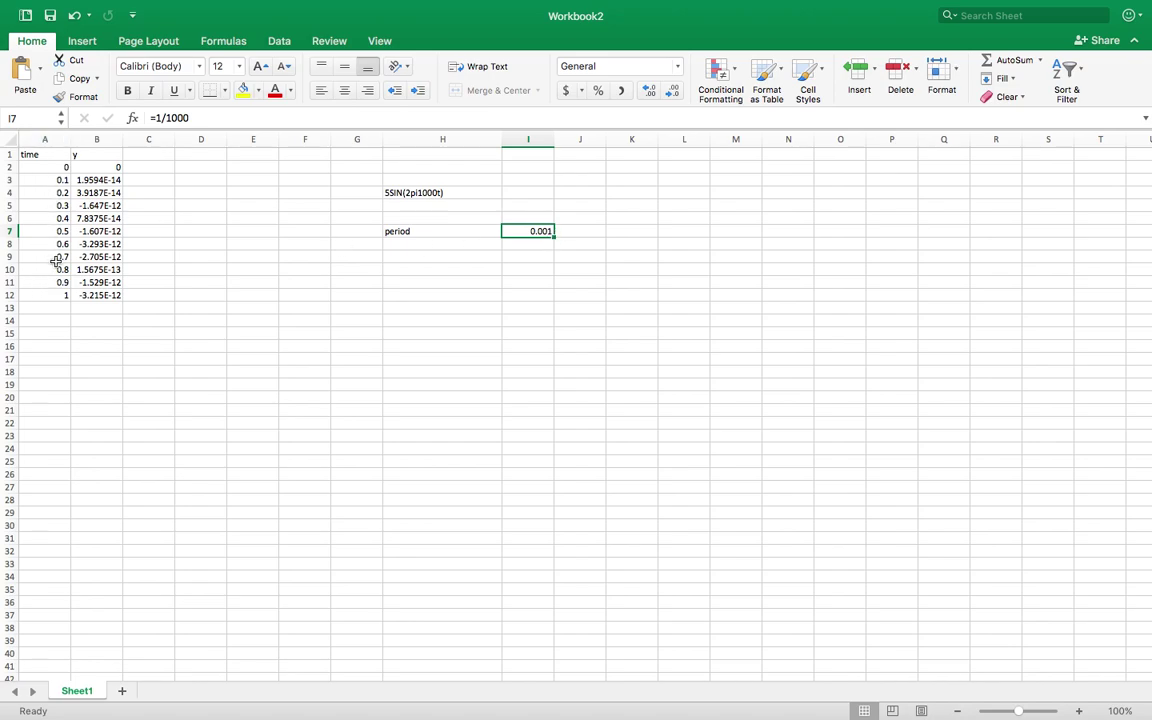
Clear the time values in A3:A12 and the sine formulas in B3:B12
left_click_drag(54, 179, 55, 290)
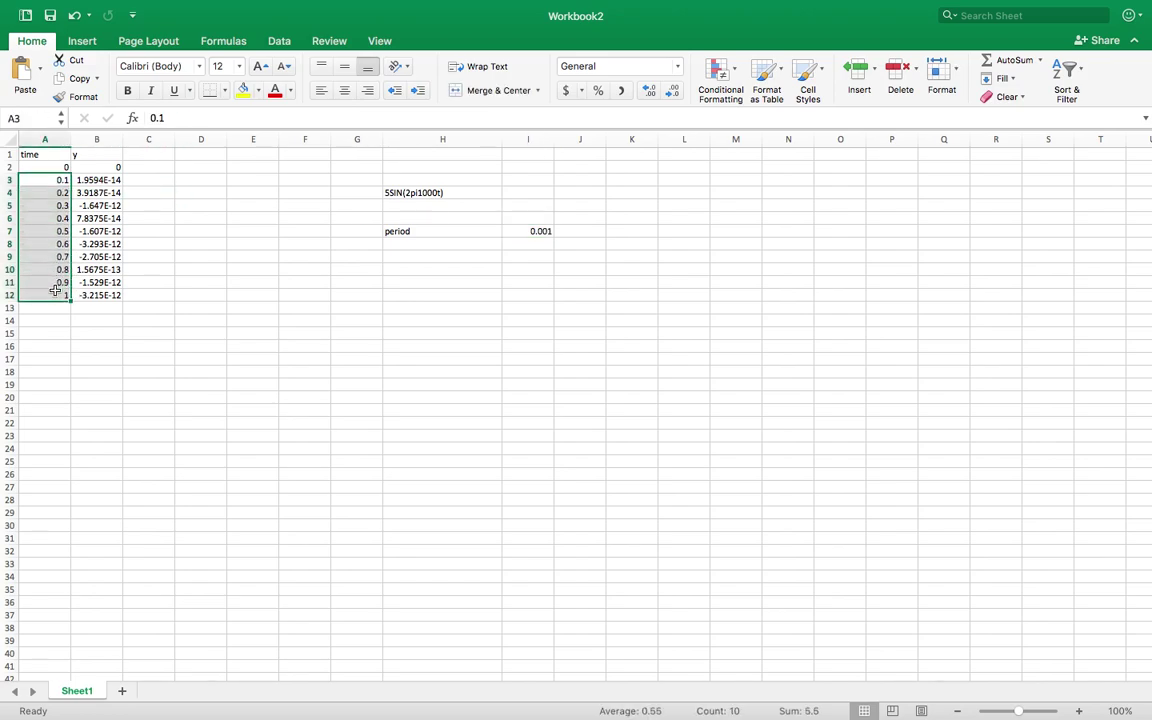
key("Delete")
left_click_drag(84, 179, 93, 291)
key("Delete")
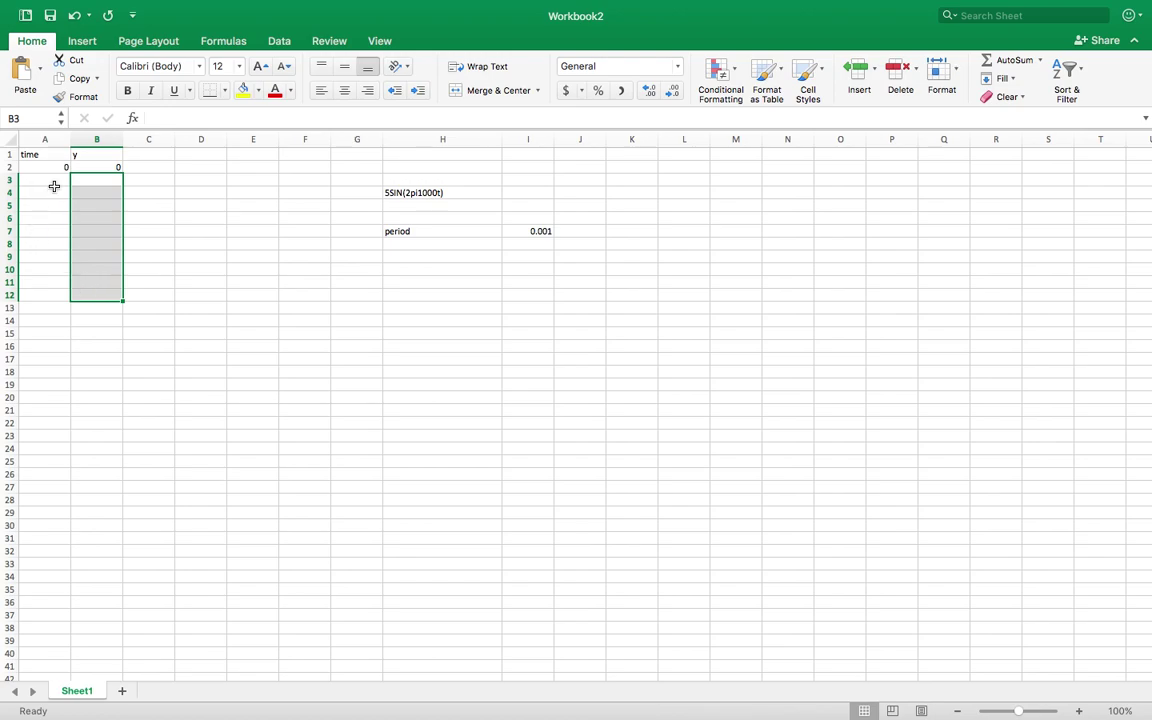
Enter .001 in A37 as the end time of one period
left_click(54, 190)
left_click(55, 166)
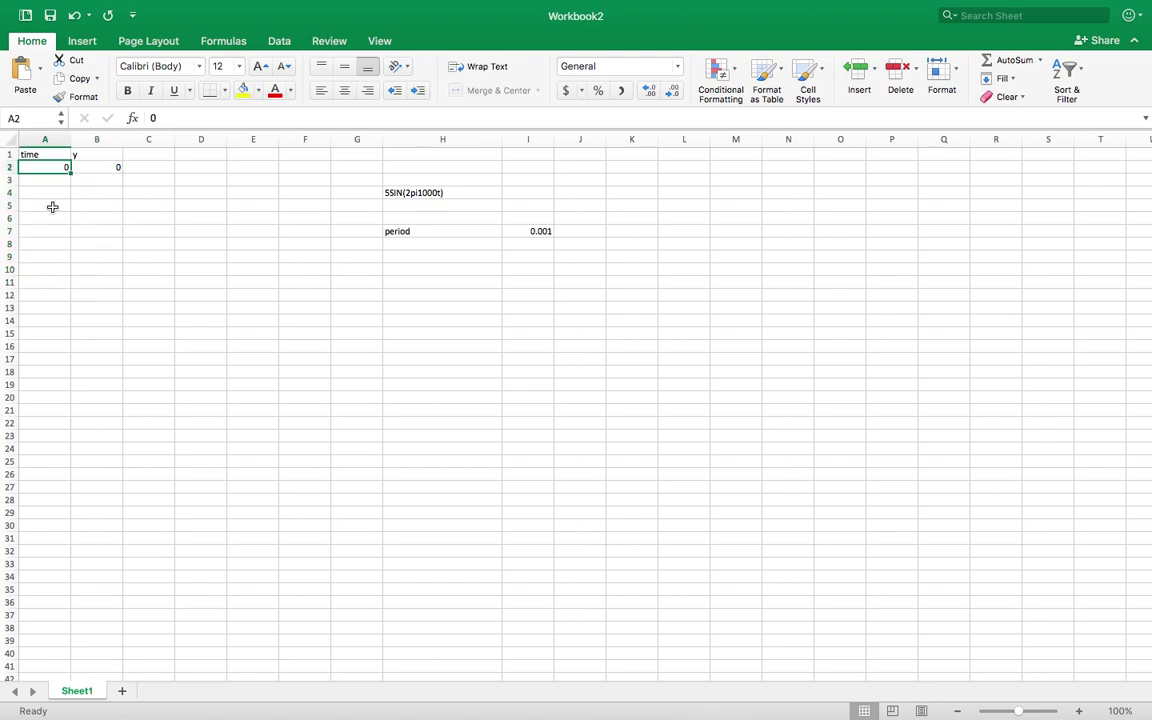
left_click_drag(45, 192, 44, 295)
left_click_drag(44, 369, 50, 545)
left_click_drag(48, 615, 48, 612)
type(".001")
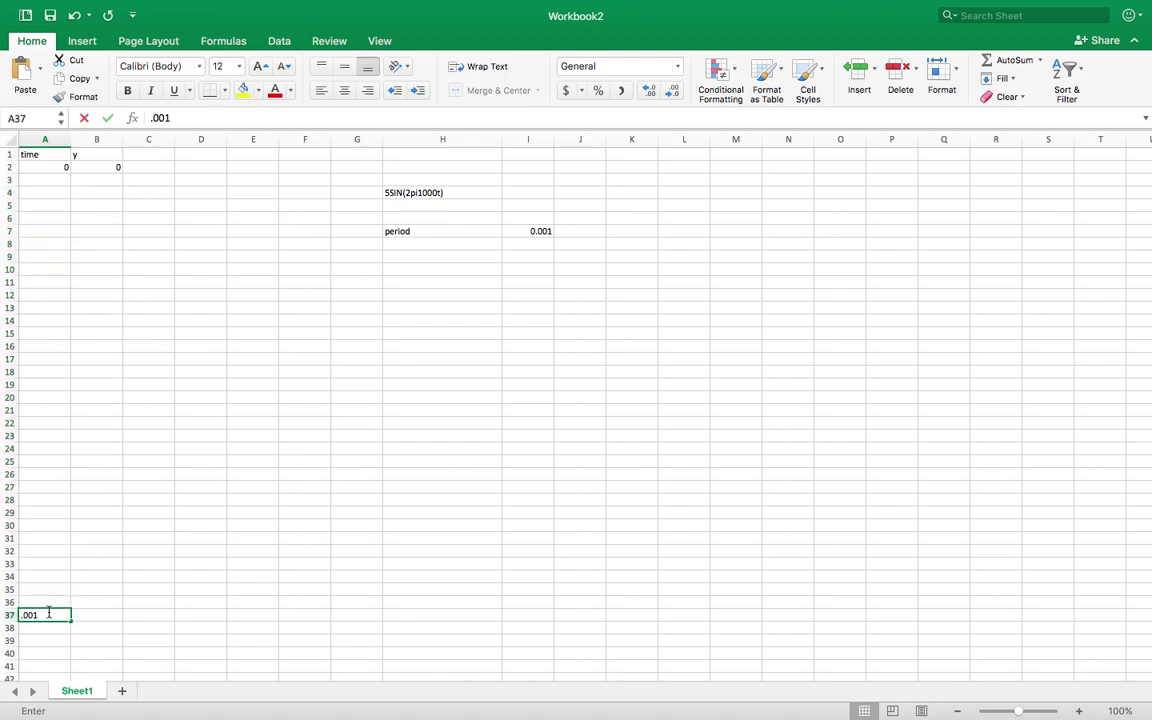
left_click(55, 564)
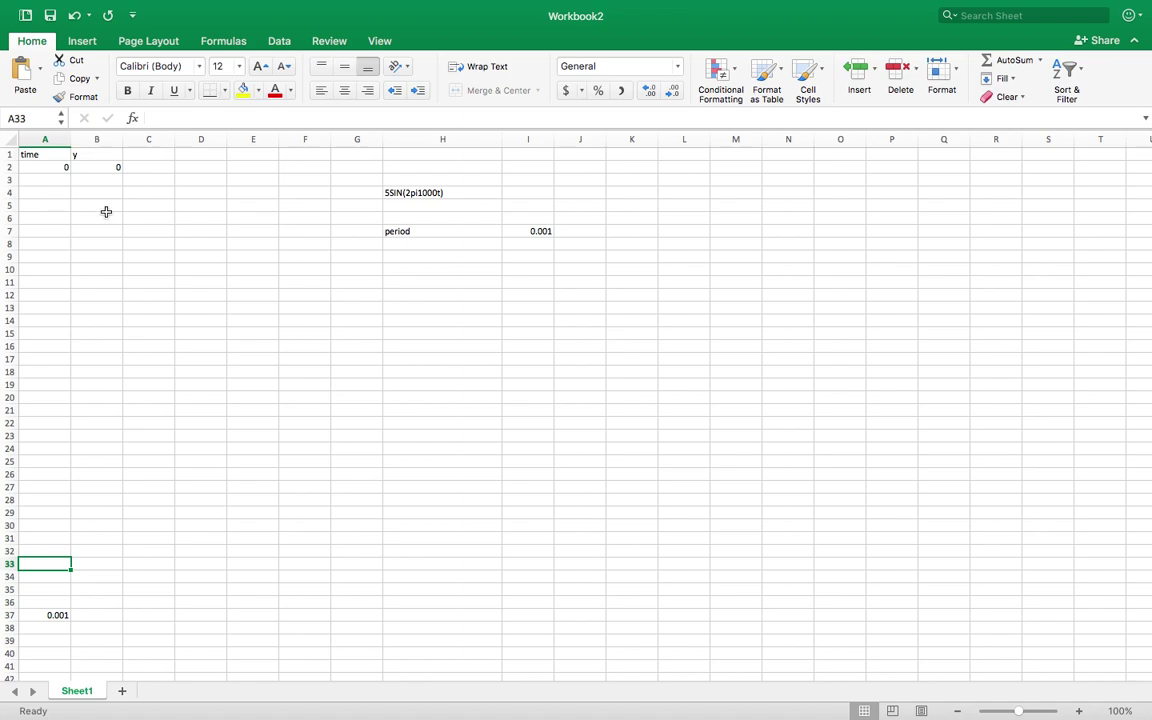
left_click_drag(49, 179, 51, 540)
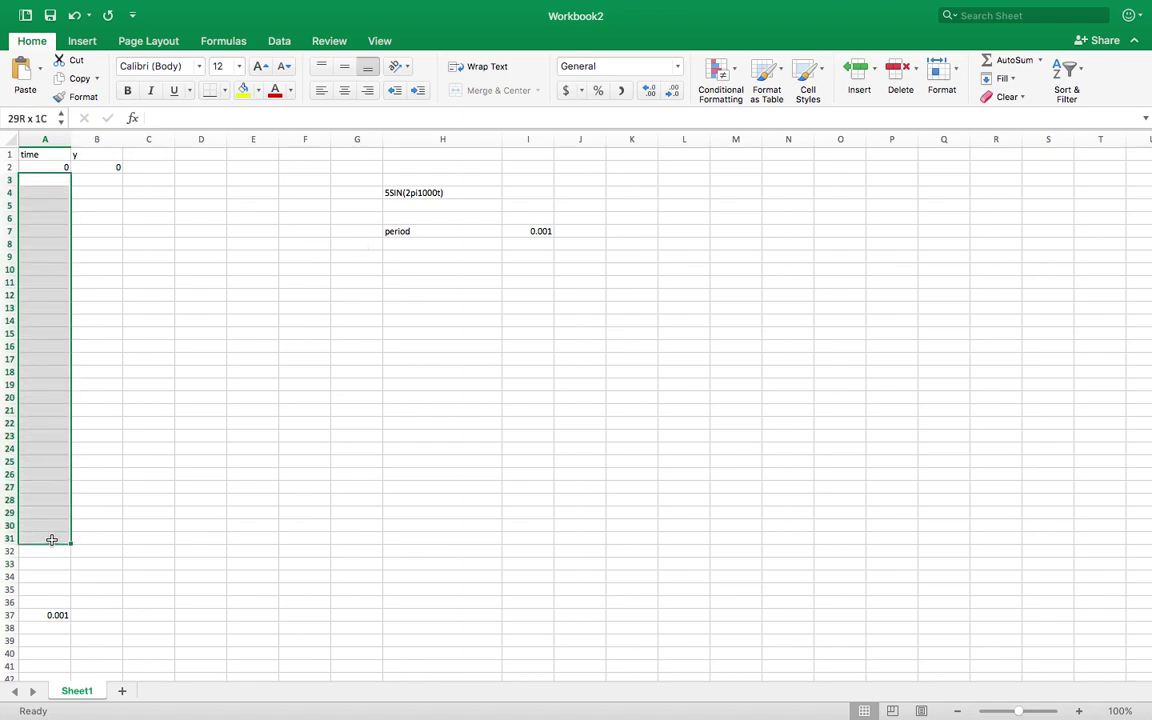
left_click(58, 615)
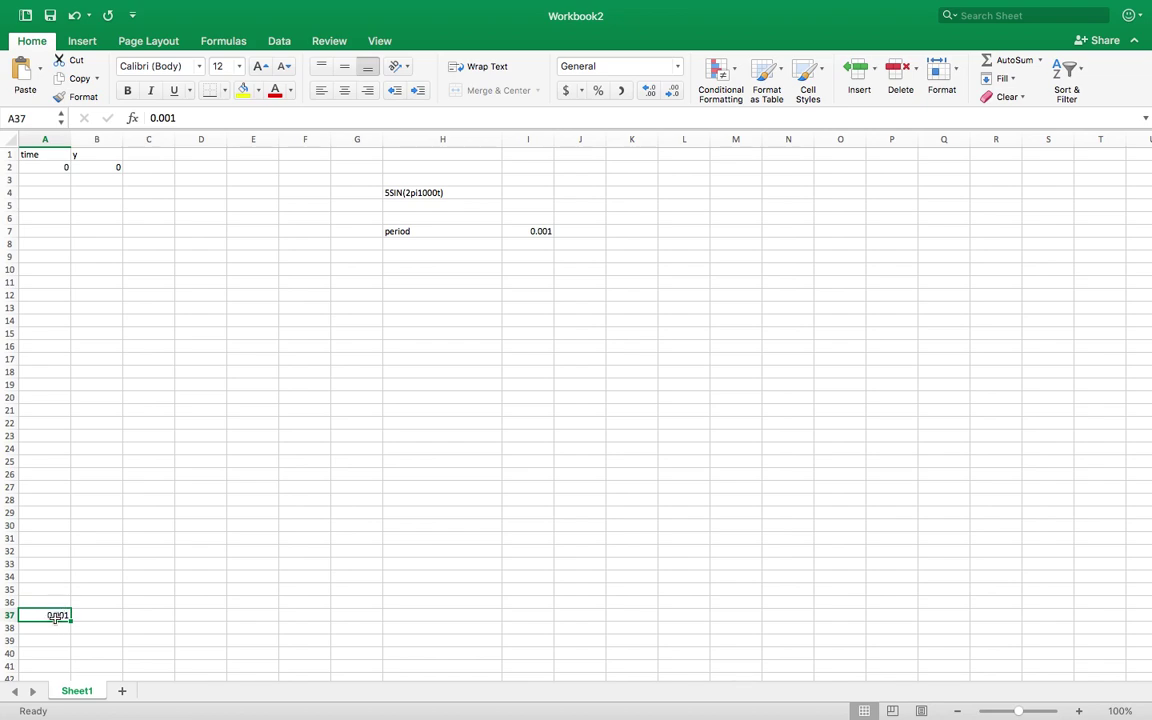
Add the label increment in H8 and enter the formula =I7/100 in I8
left_click(470, 244)
type("increment")
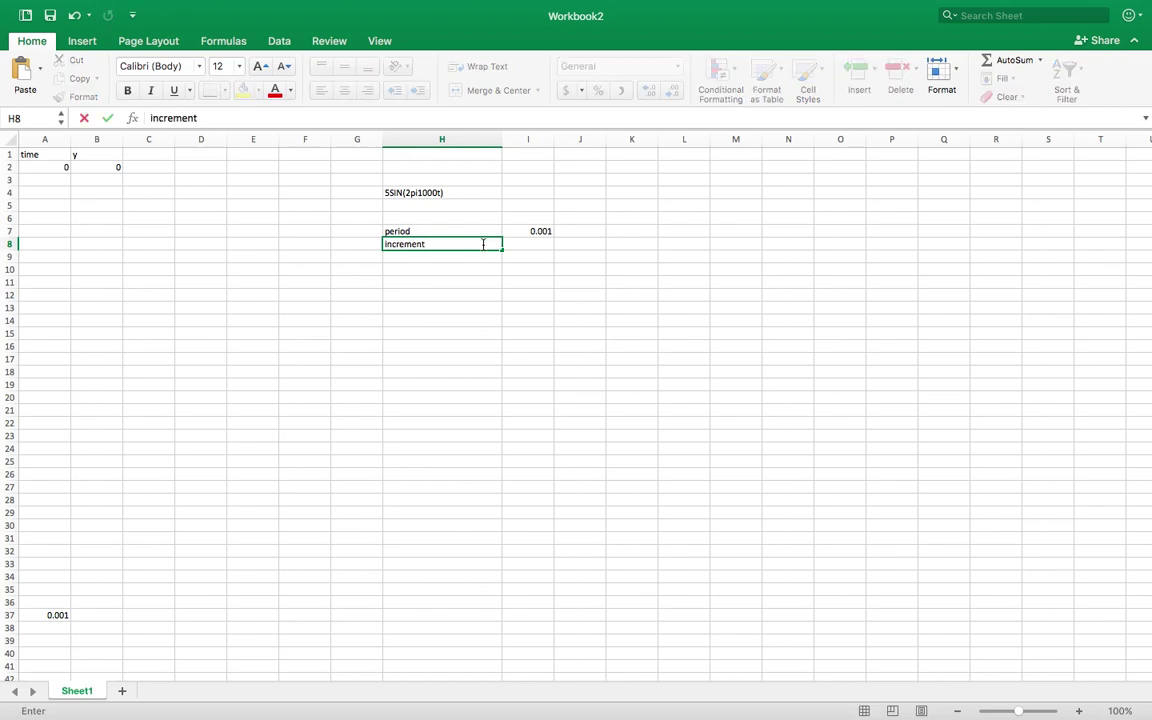
left_click(514, 244)
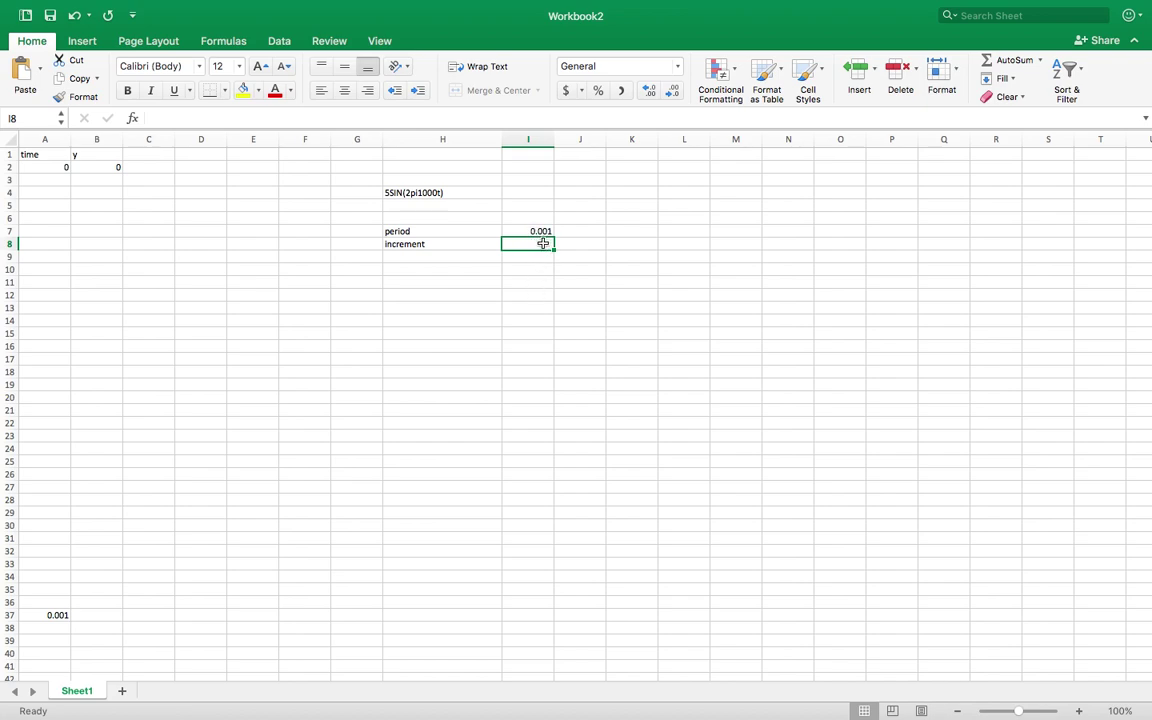
type("=")
left_click(540, 231)
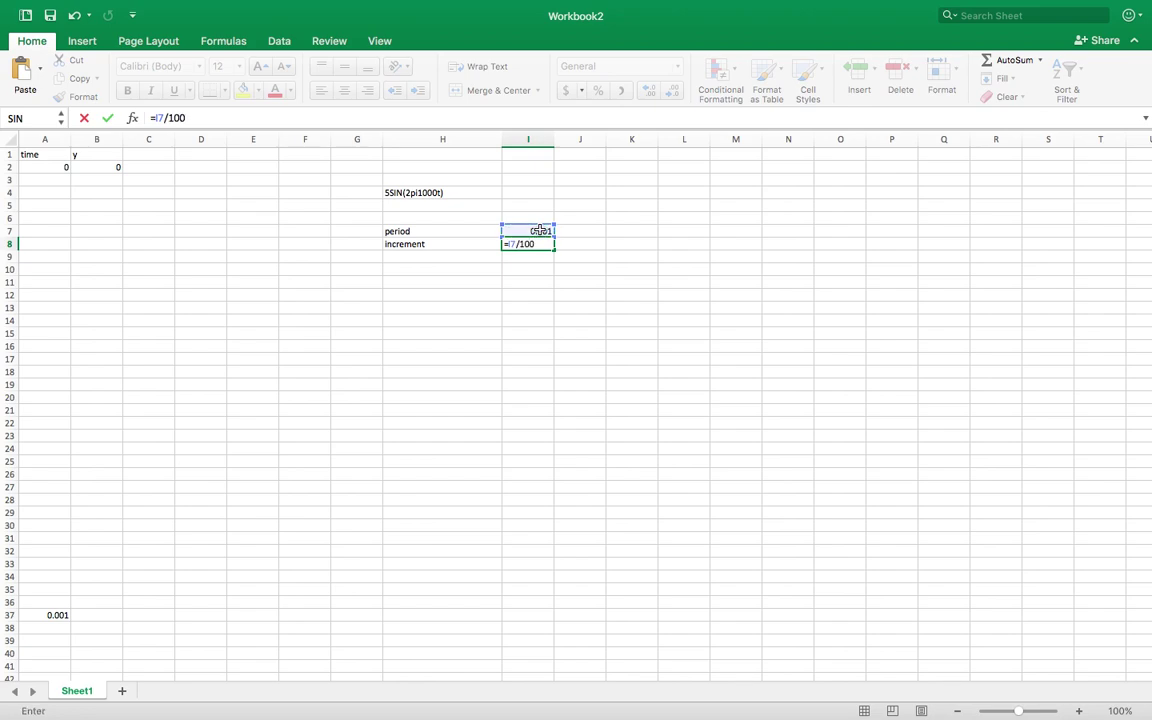
type("/100")
key("Return")
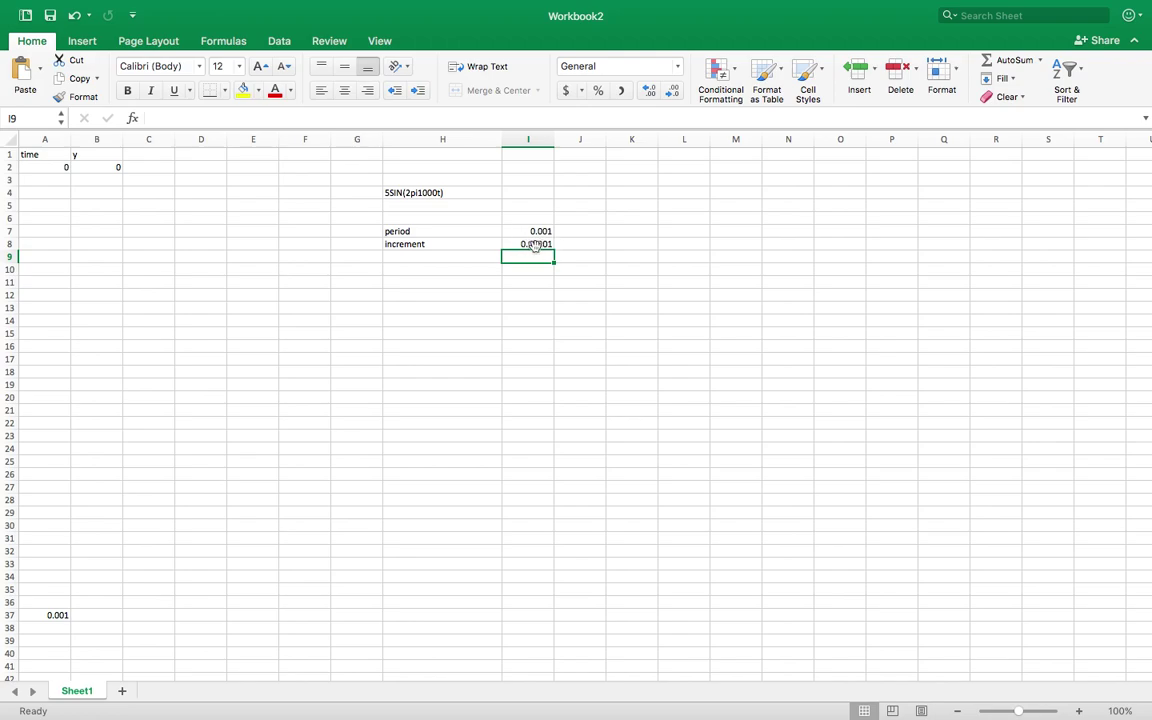
Enter the time values .00001, .00002 and .00003 in cells A3, A4 and A5
left_click(59, 178)
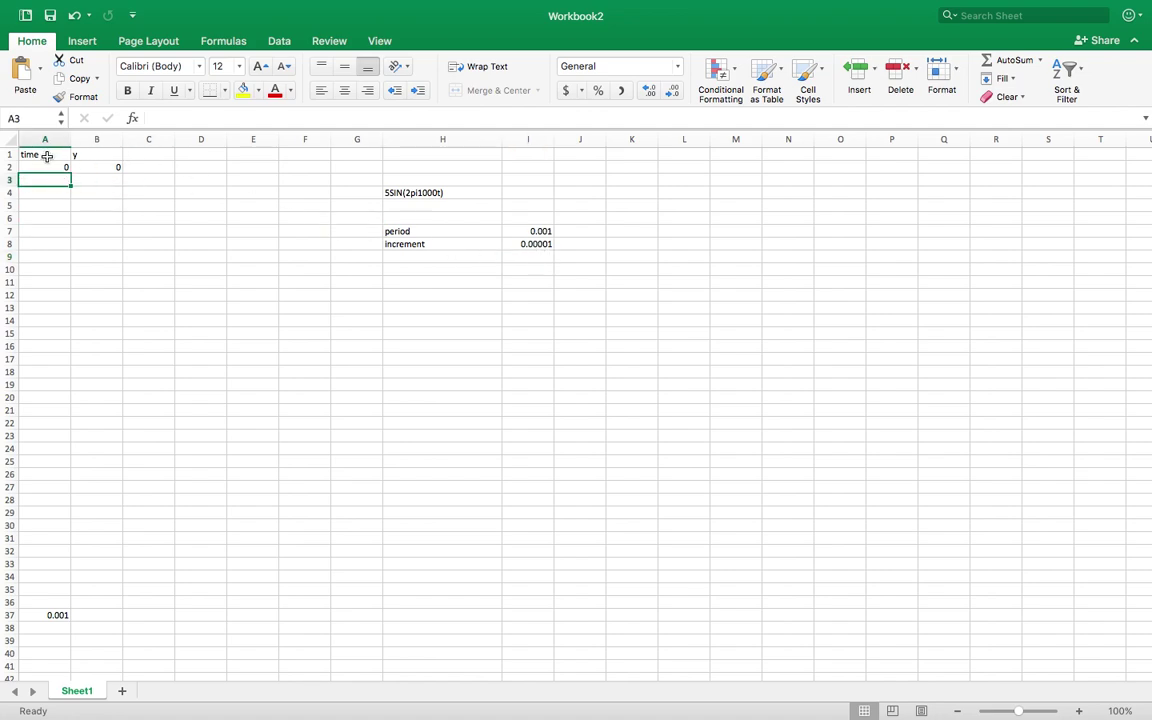
left_click(547, 245)
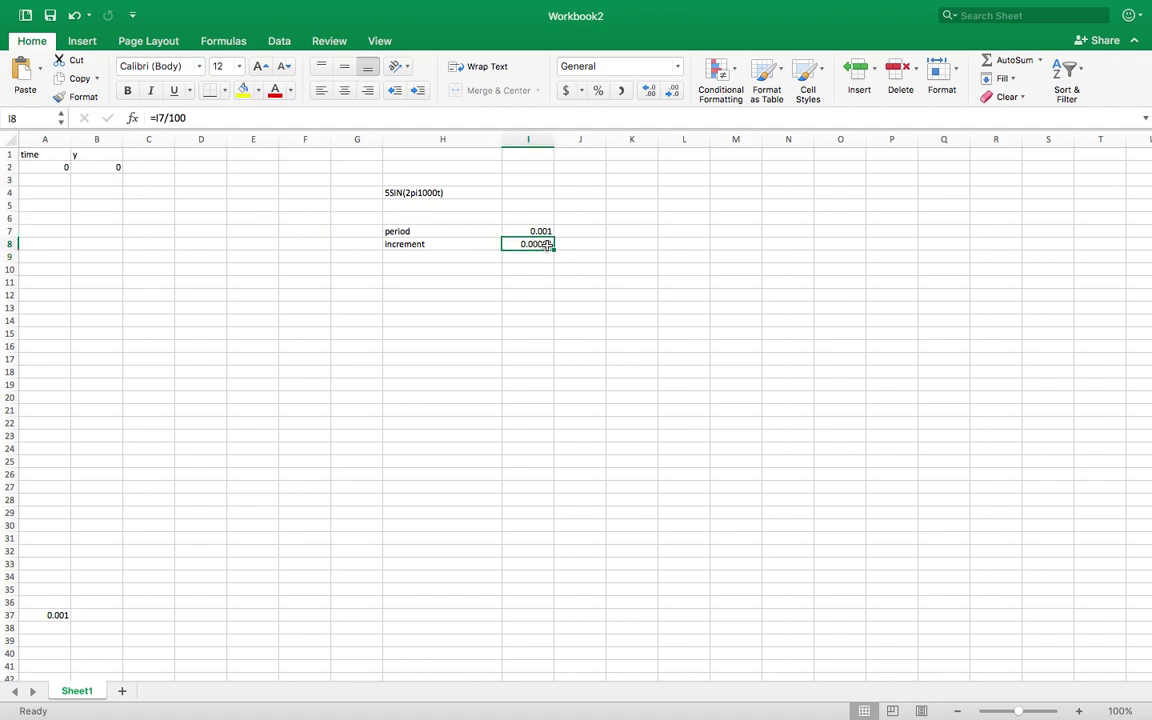
left_click(59, 178)
type(".")
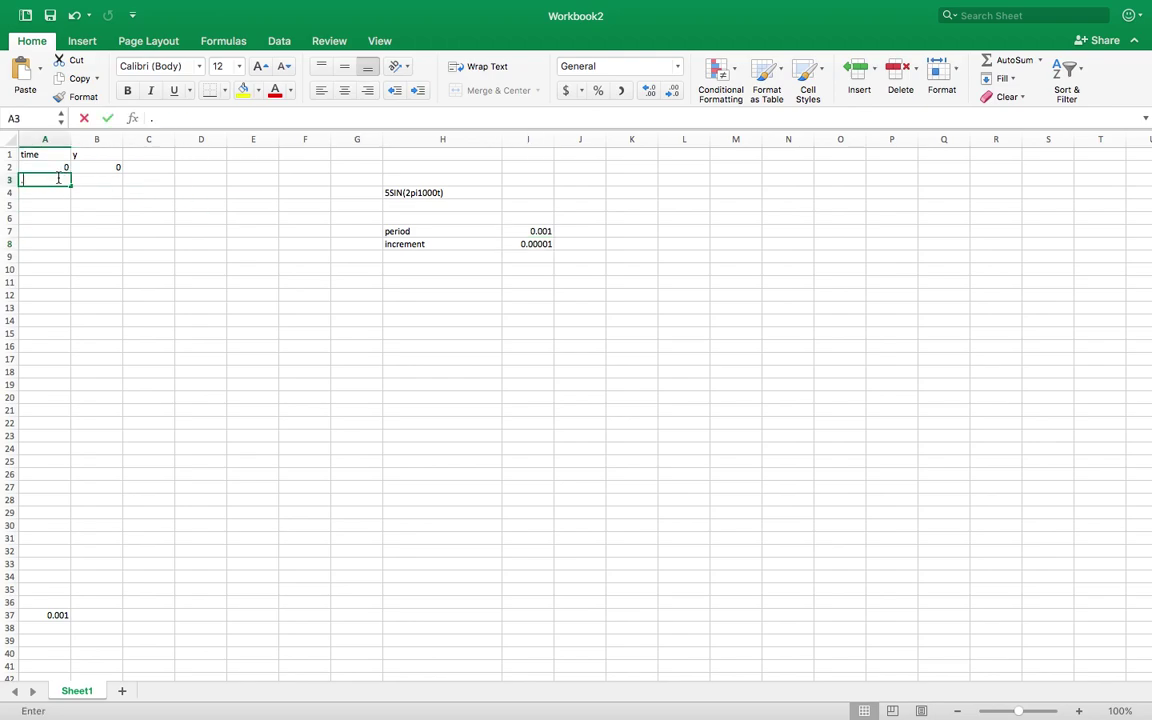
type("00001")
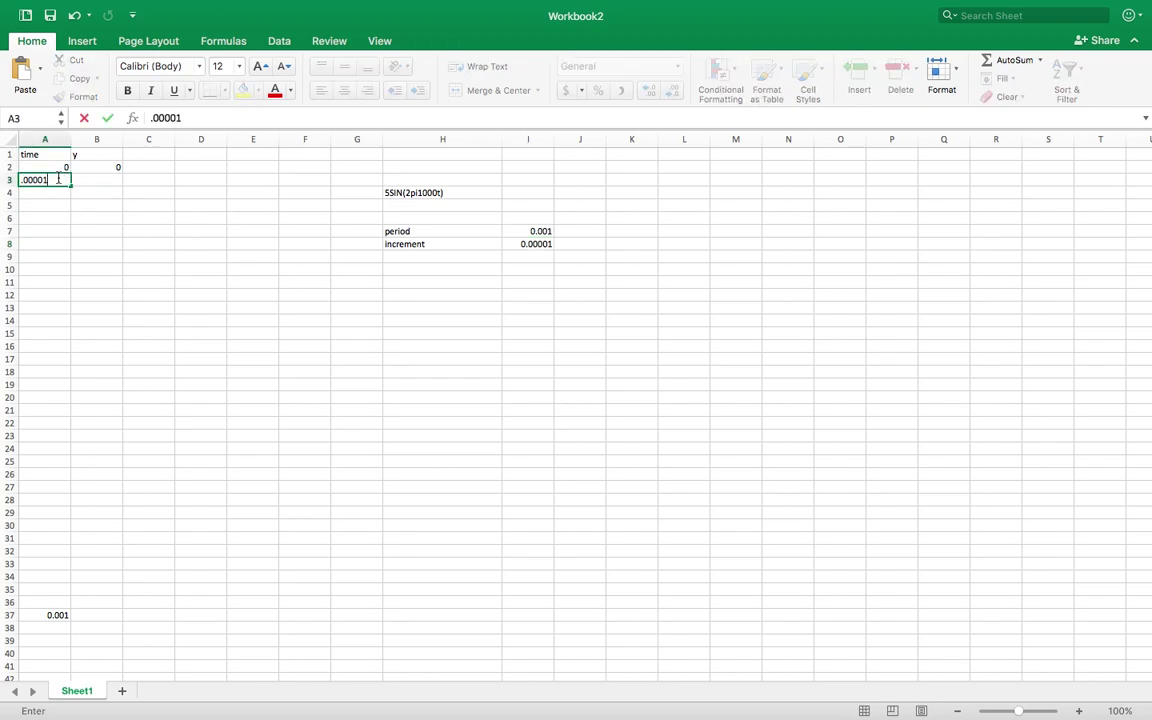
key("Return")
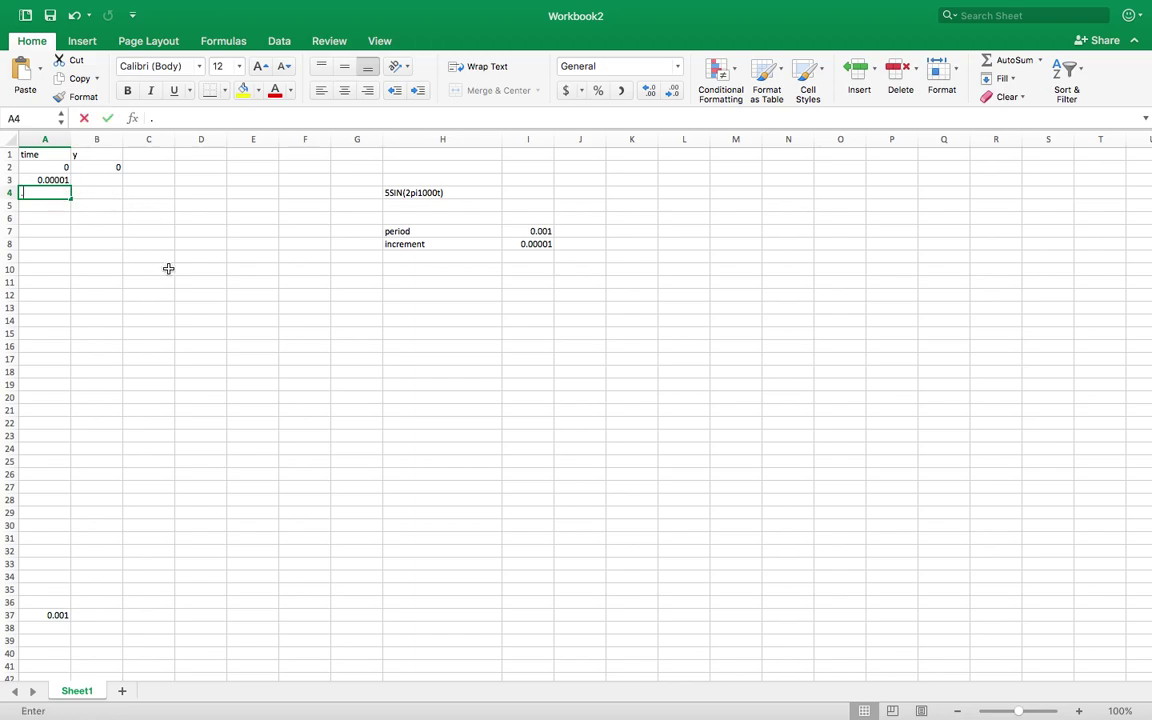
type(".00002")
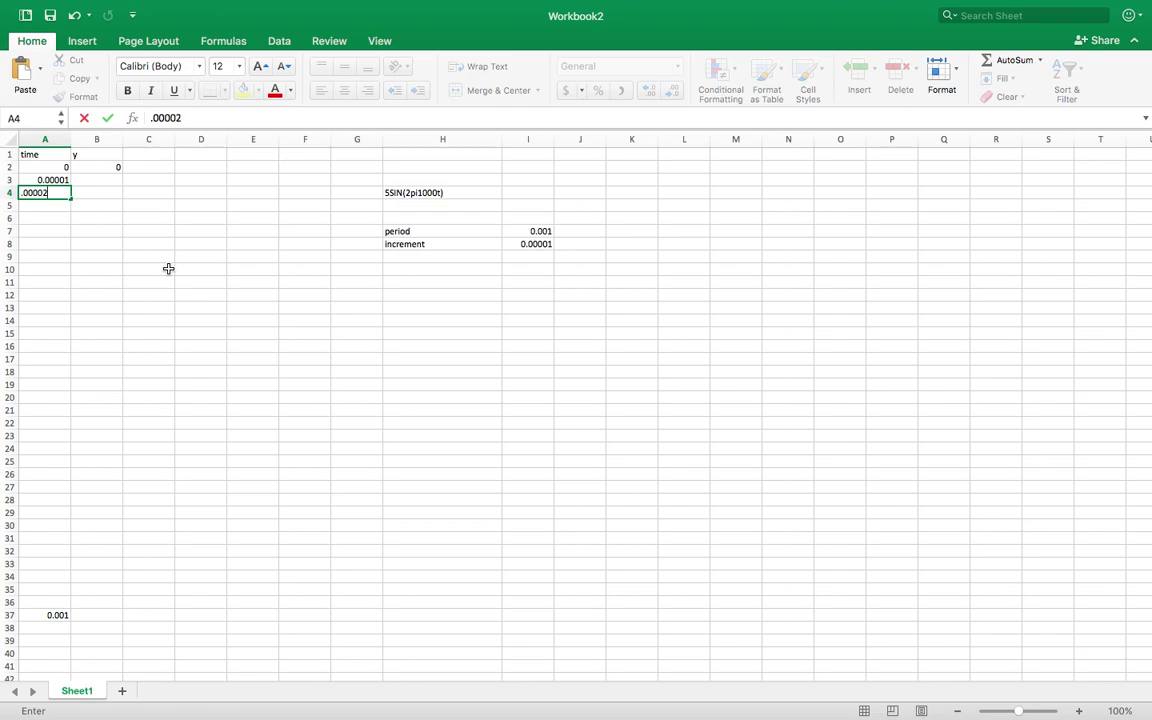
key("Return")
type(".0000")
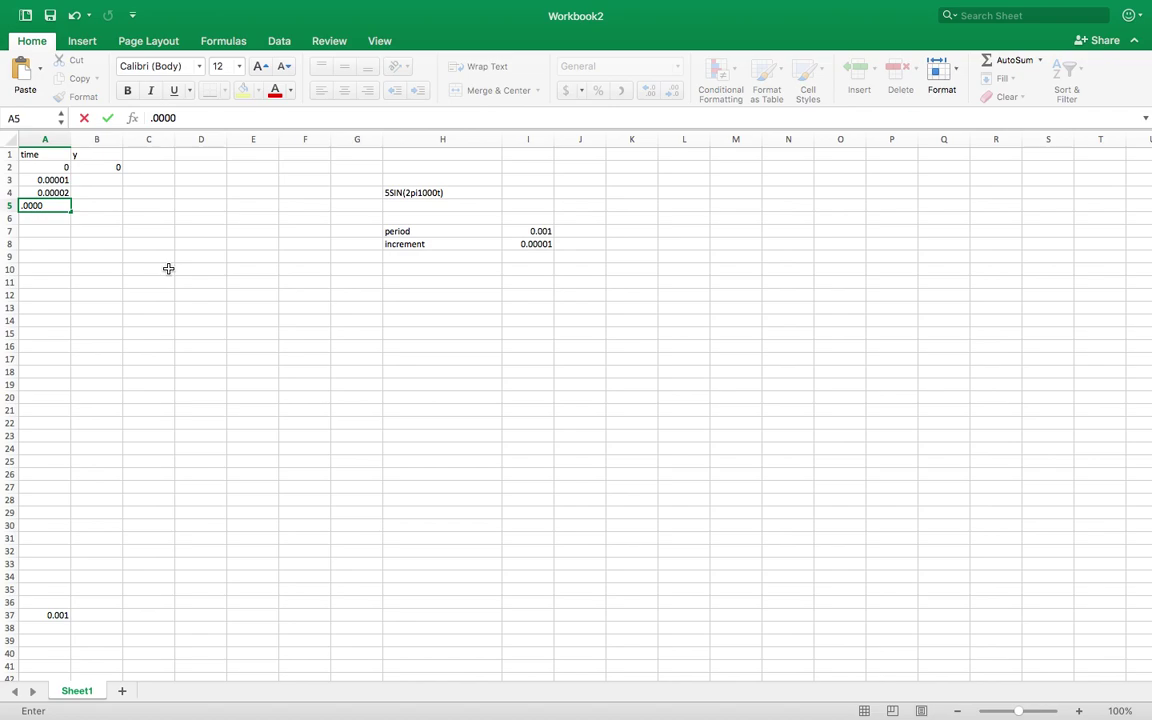
type("3")
key("Return")
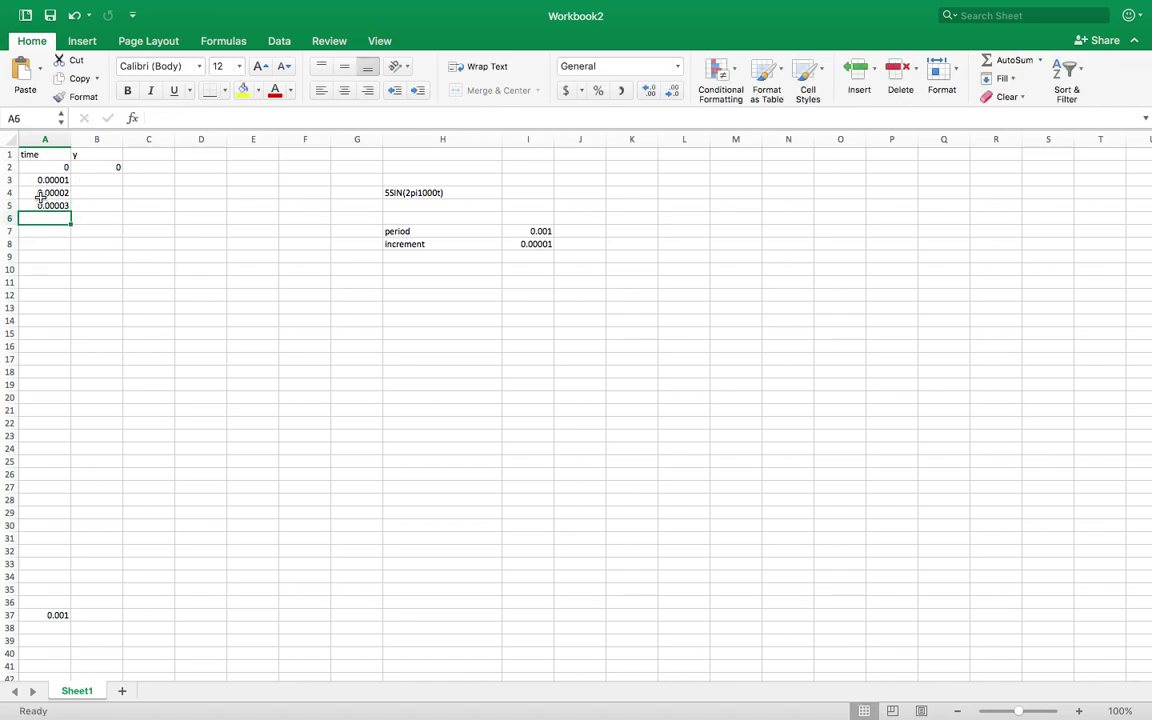
Try to extend the time series from A5 alone down to A9 and clear the copies in A6:A9
left_click_drag(53, 163, 58, 205)
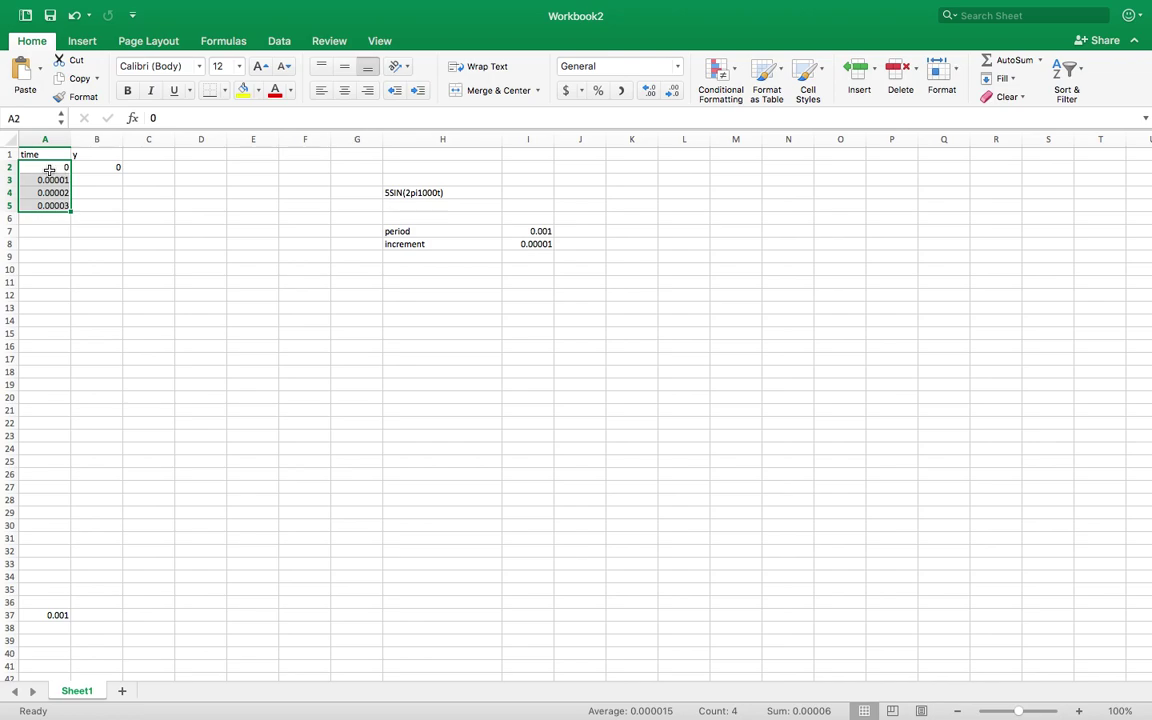
left_click(73, 229)
left_click(61, 205)
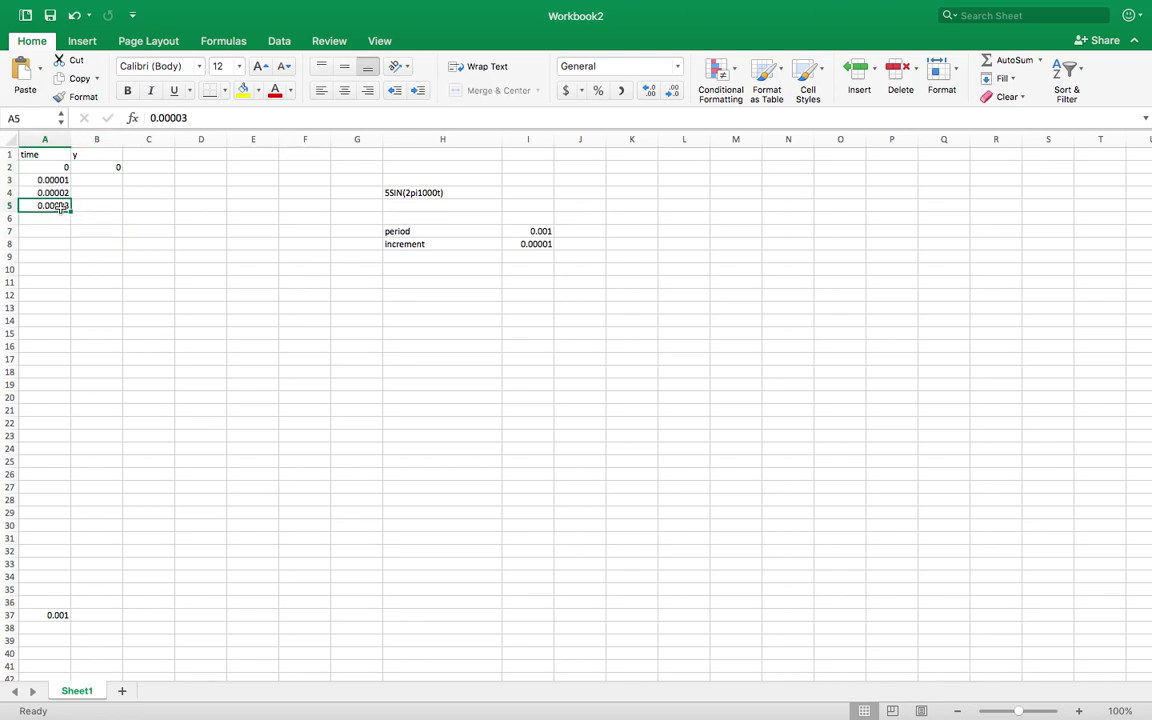
mouse_move(71, 213)
left_mouse_down()
mouse_move(67, 347)
mouse_move(74, 216)
left_mouse_up()
left_click_drag(71, 213, 70, 258)
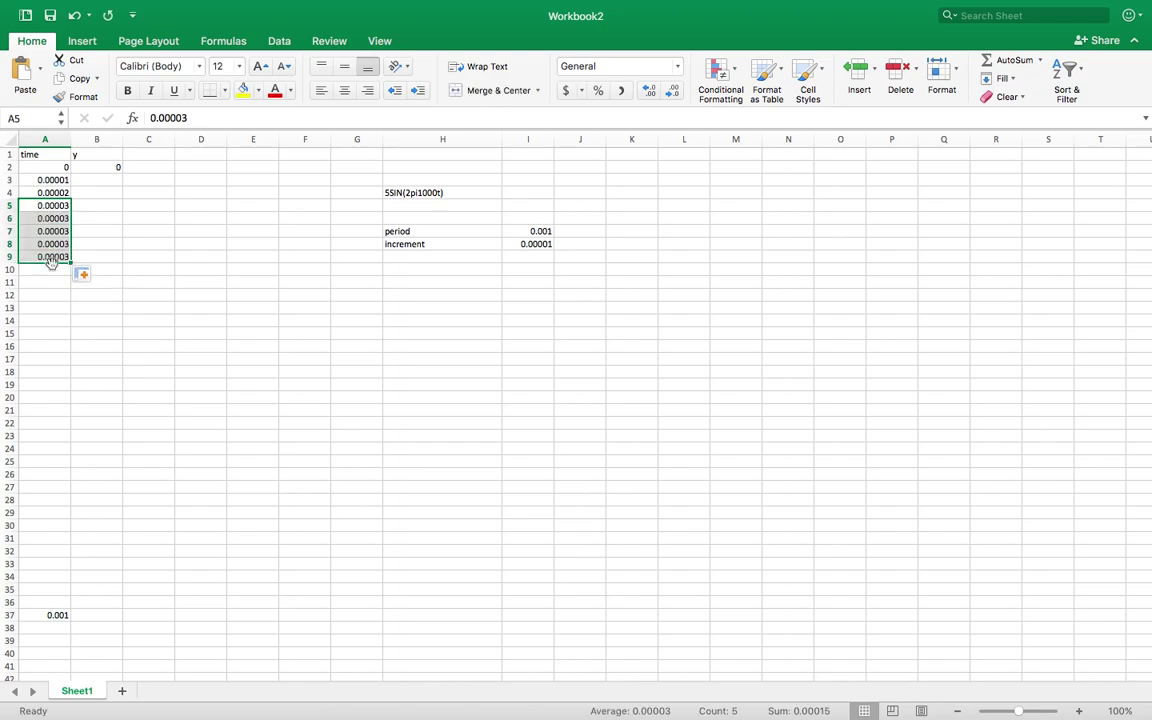
left_click_drag(57, 218, 57, 257)
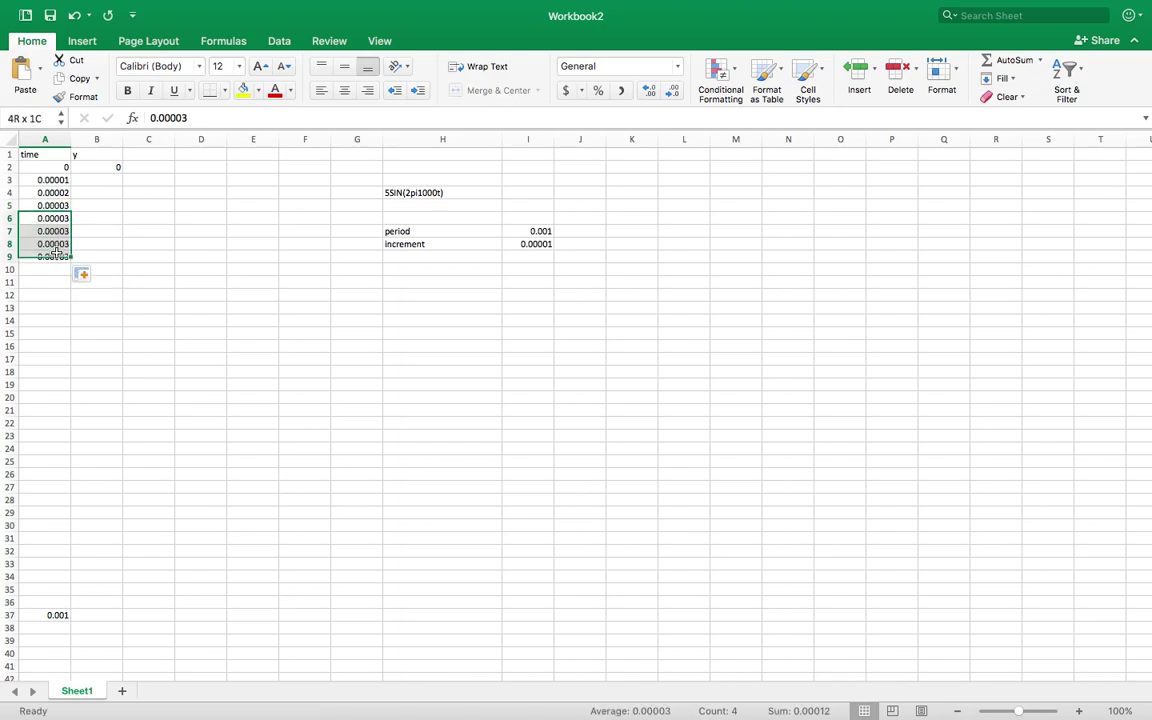
key("Delete")
Extend the time series in A2:A5 down to A26, ending at 0.00024
left_click(57, 166)
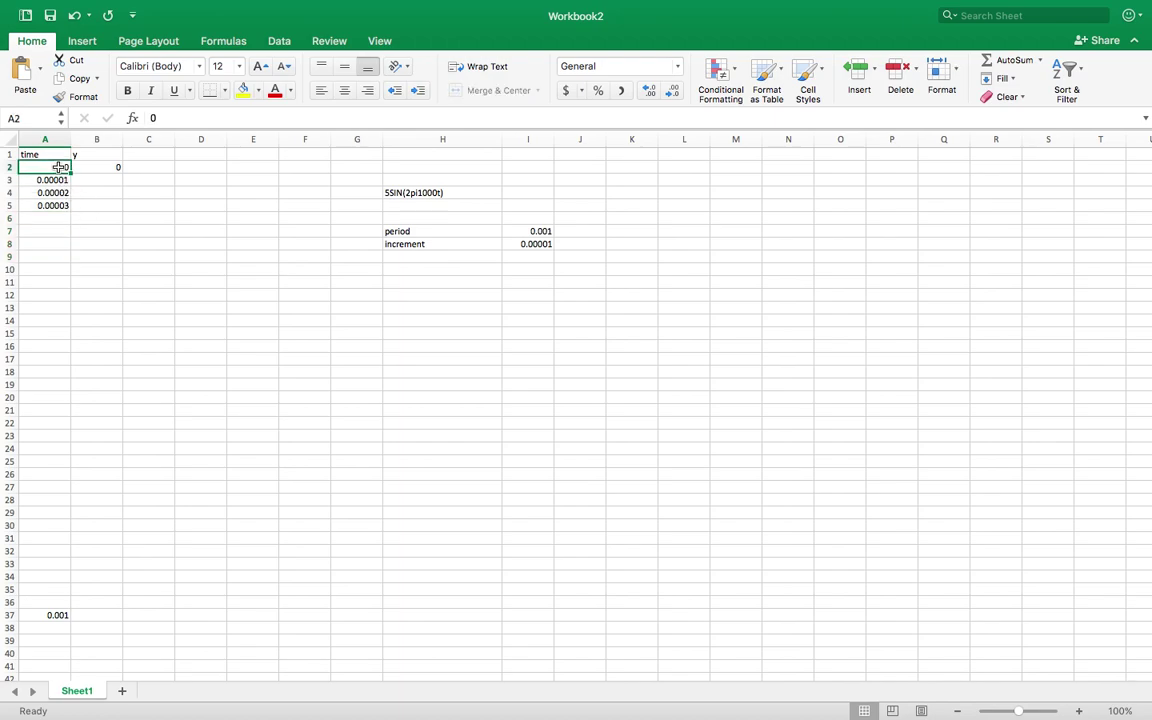
left_click_drag(52, 167, 52, 204)
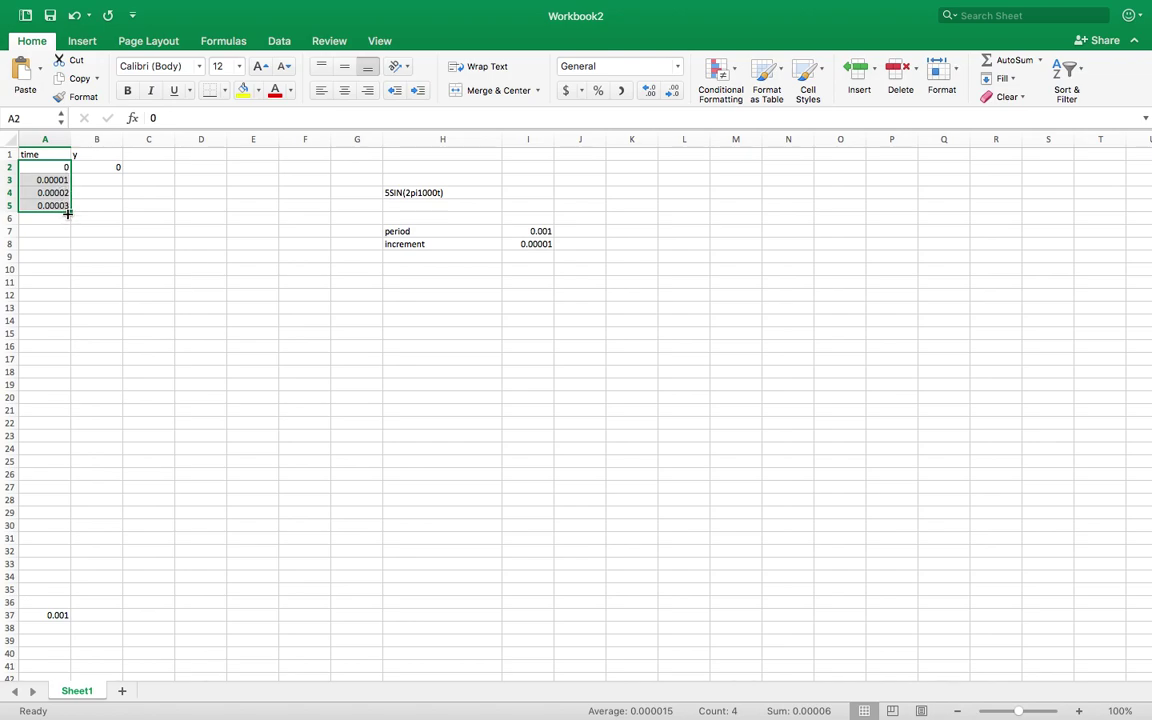
left_click_drag(70, 213, 71, 479)
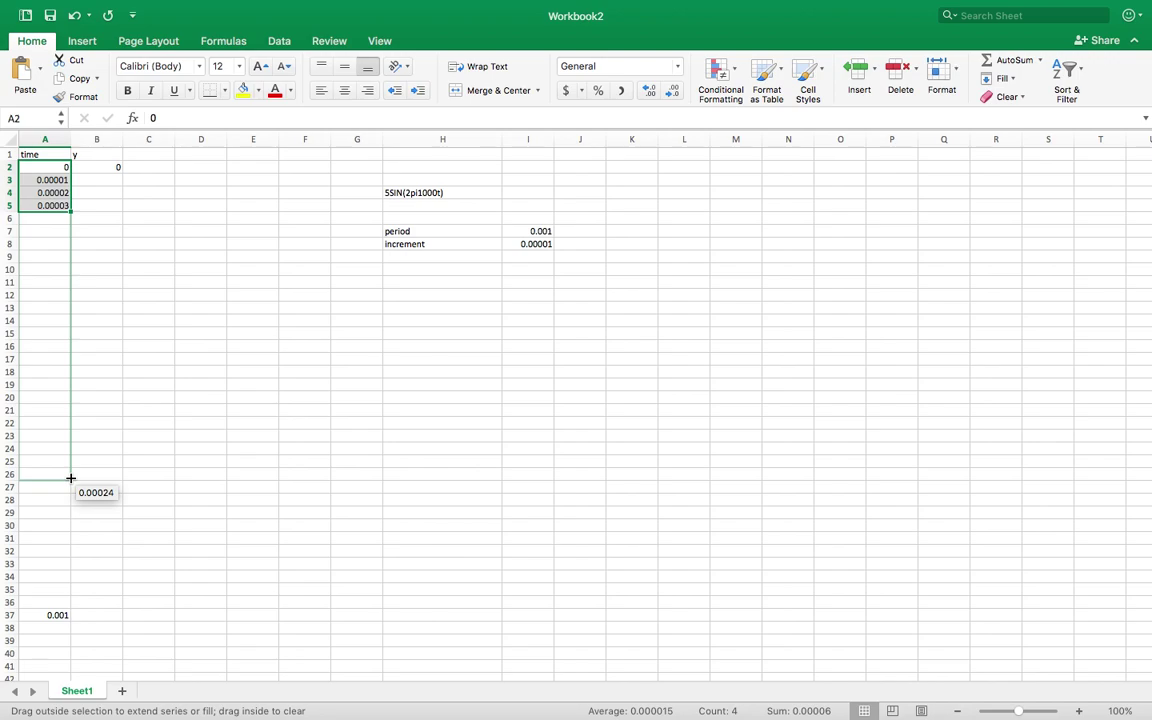
left_click_drag(71, 479, 71, 479)
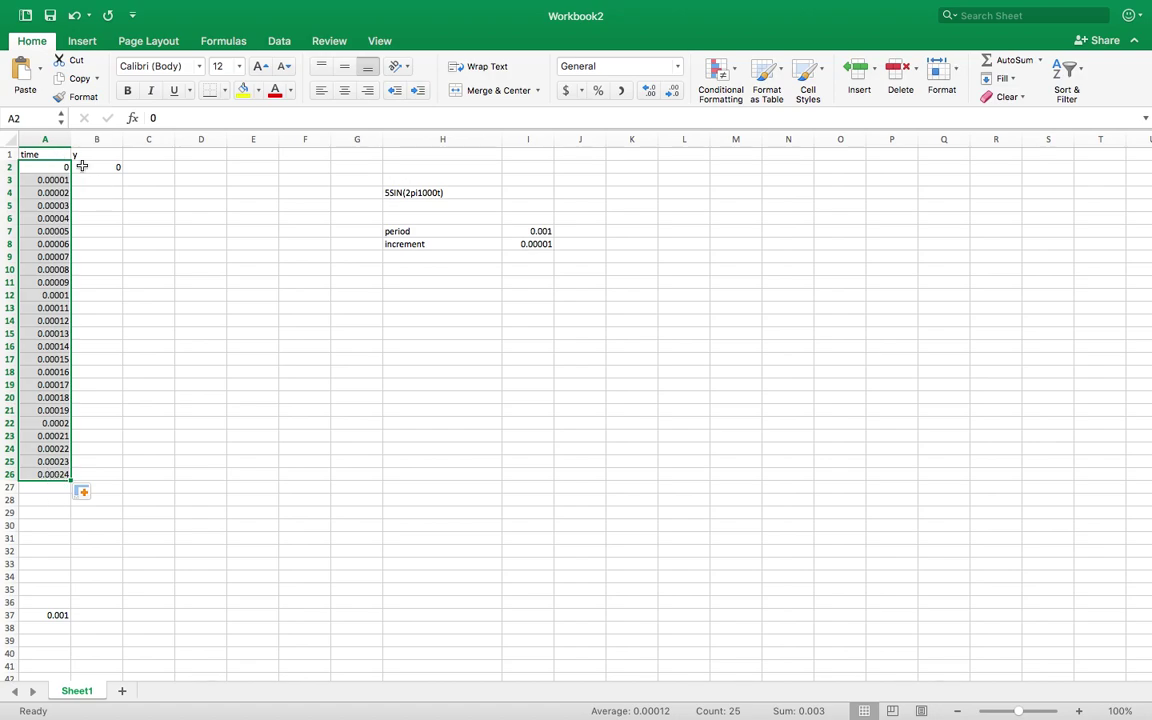
left_click(52, 615)
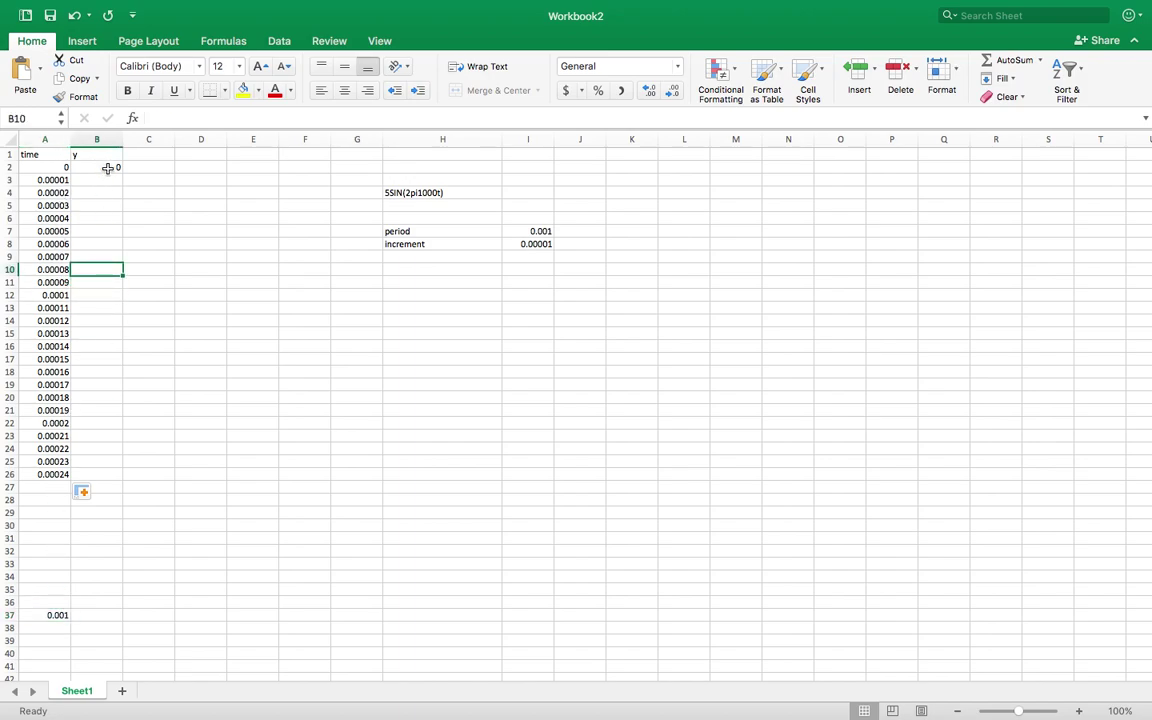
Fill the sine formula from B2 down to B26 beside the time values
left_click(100, 167)
left_click_drag(122, 173, 108, 474)
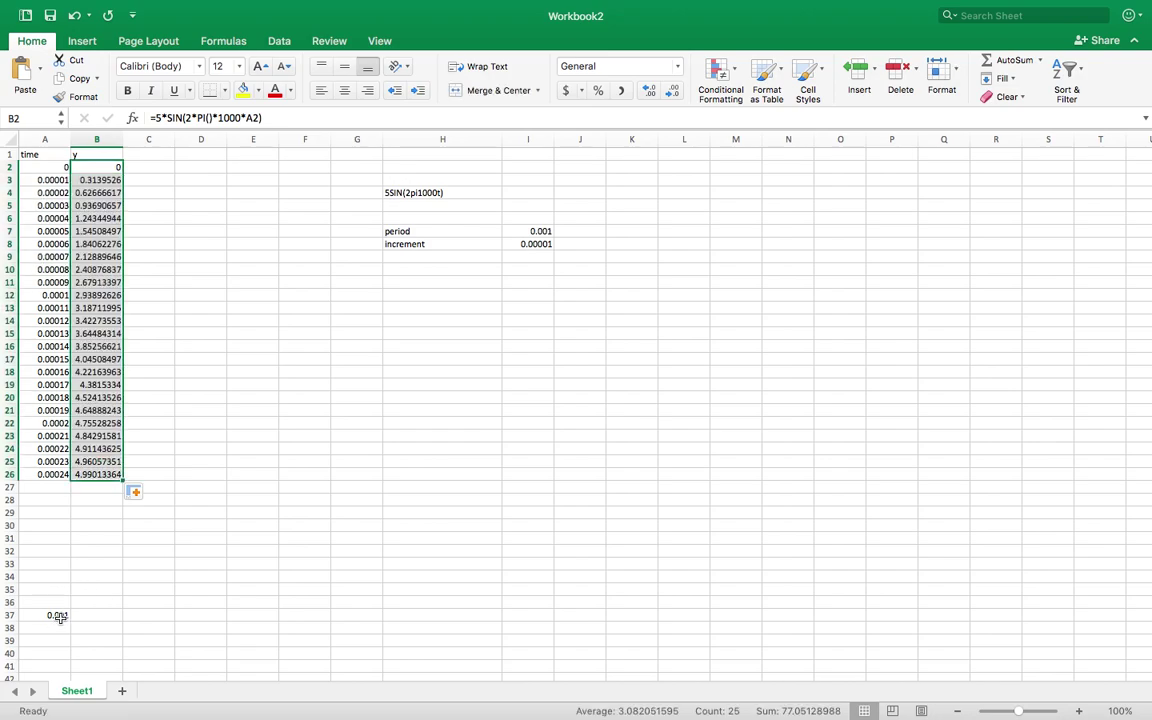
left_click(60, 618)
left_click(54, 478)
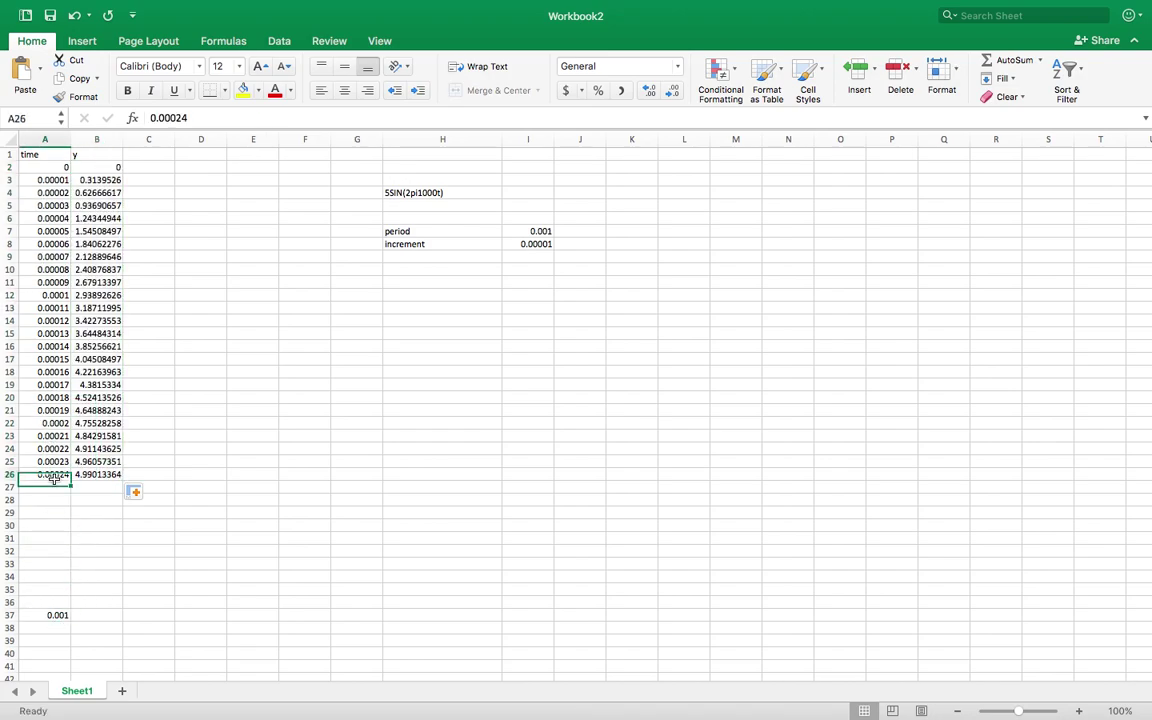
Delete the stray 0.001 in A37 from the time column
left_click_drag(48, 138, 95, 138)
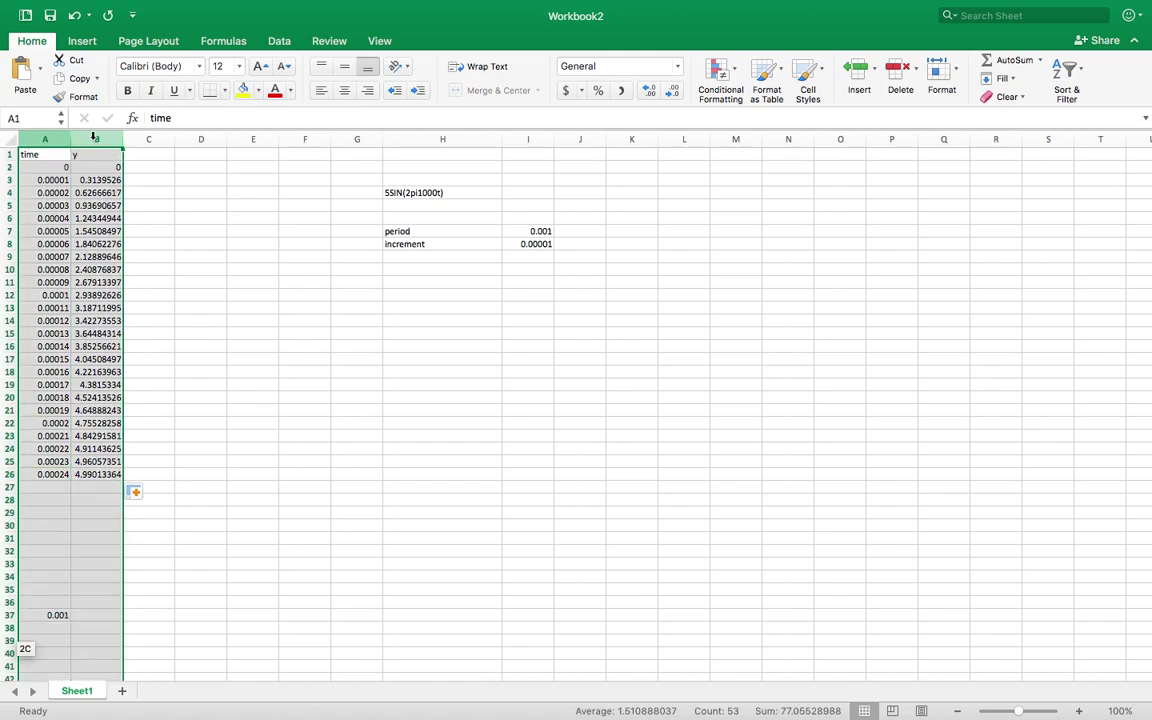
left_click(51, 614)
key("Delete")
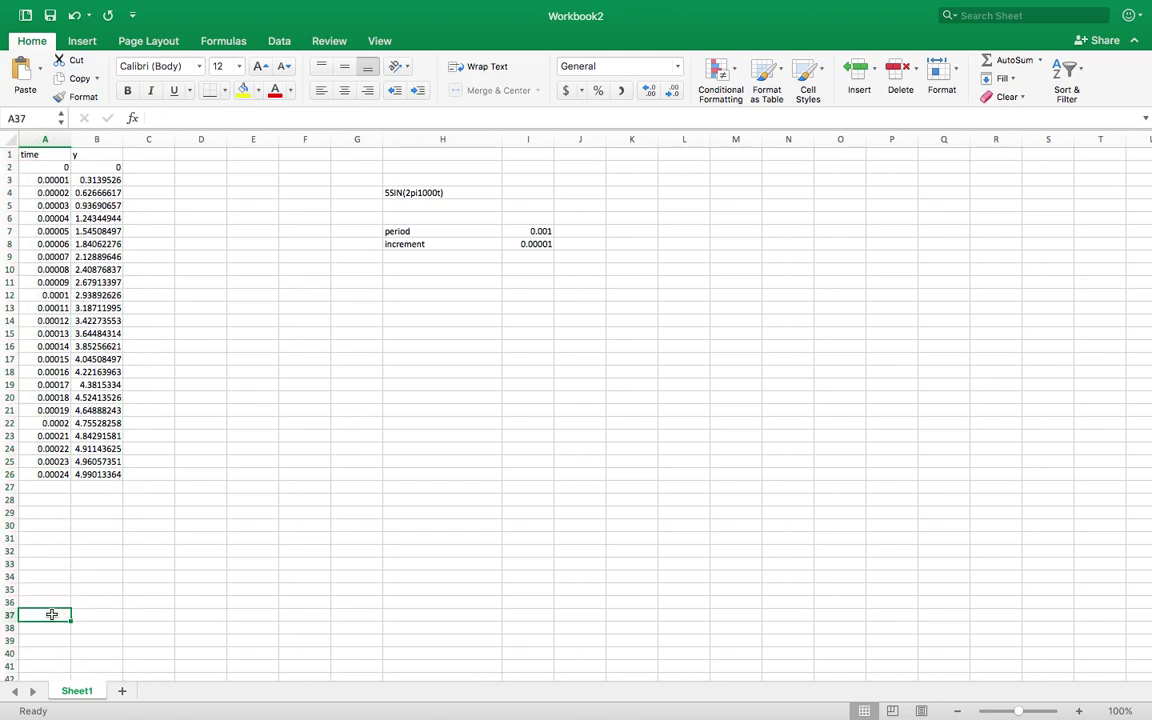
Insert a scatter chart from the time and y data in columns A and B
left_click_drag(95, 140, 95, 130)
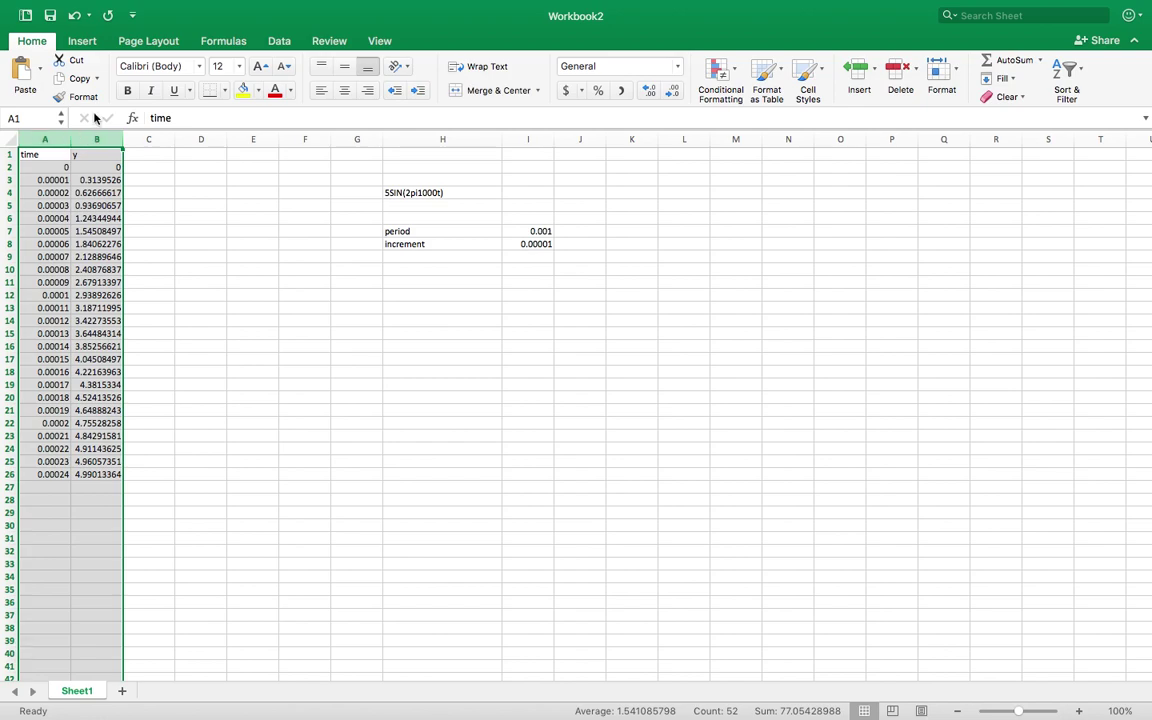
left_click(84, 42)
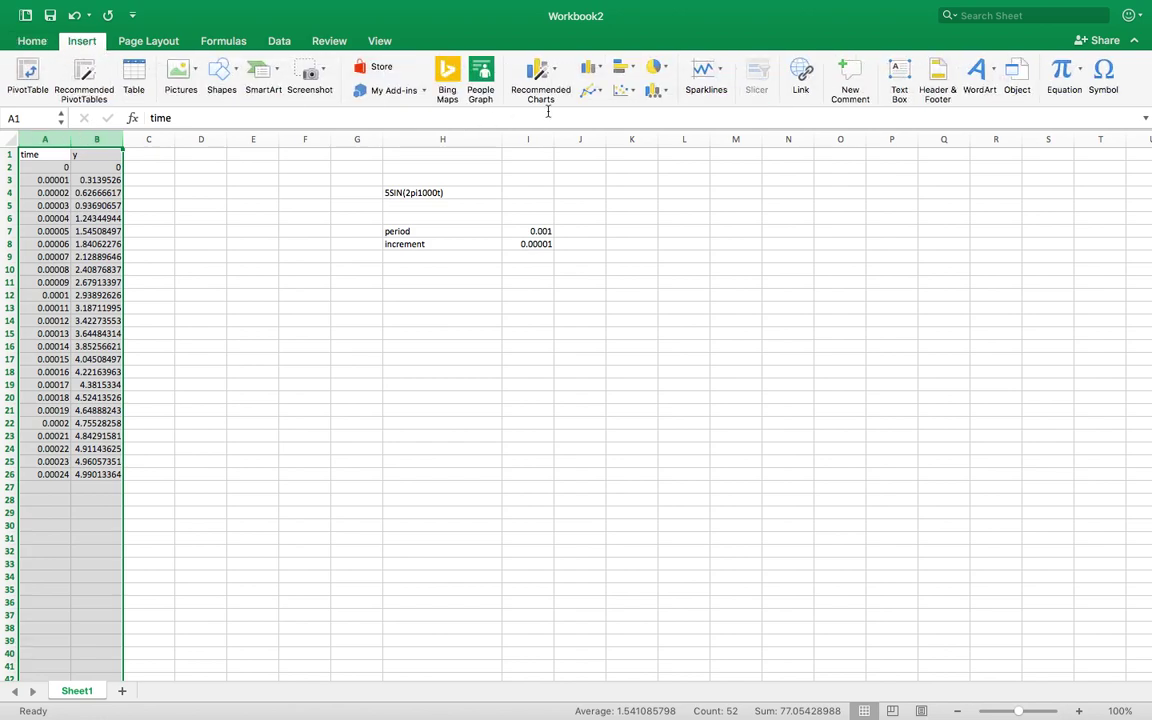
left_click(622, 90)
left_click(652, 268)
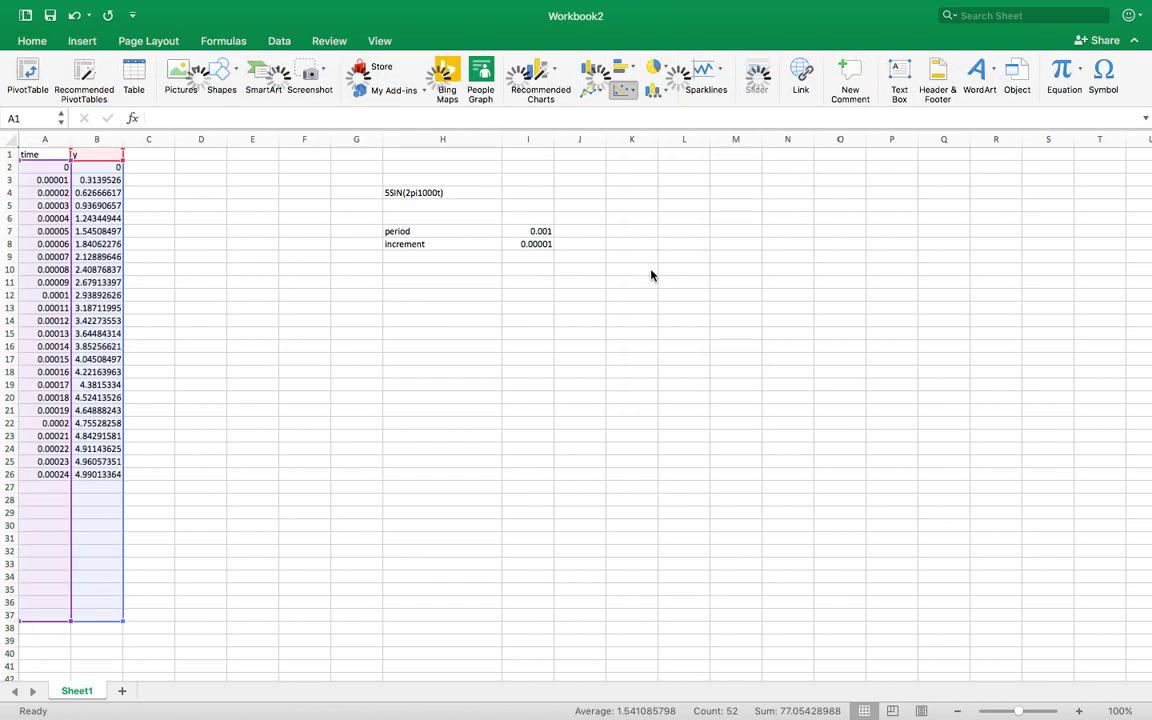
Delete the scatter chart that plots the partial wave
mouse_move(485, 481)
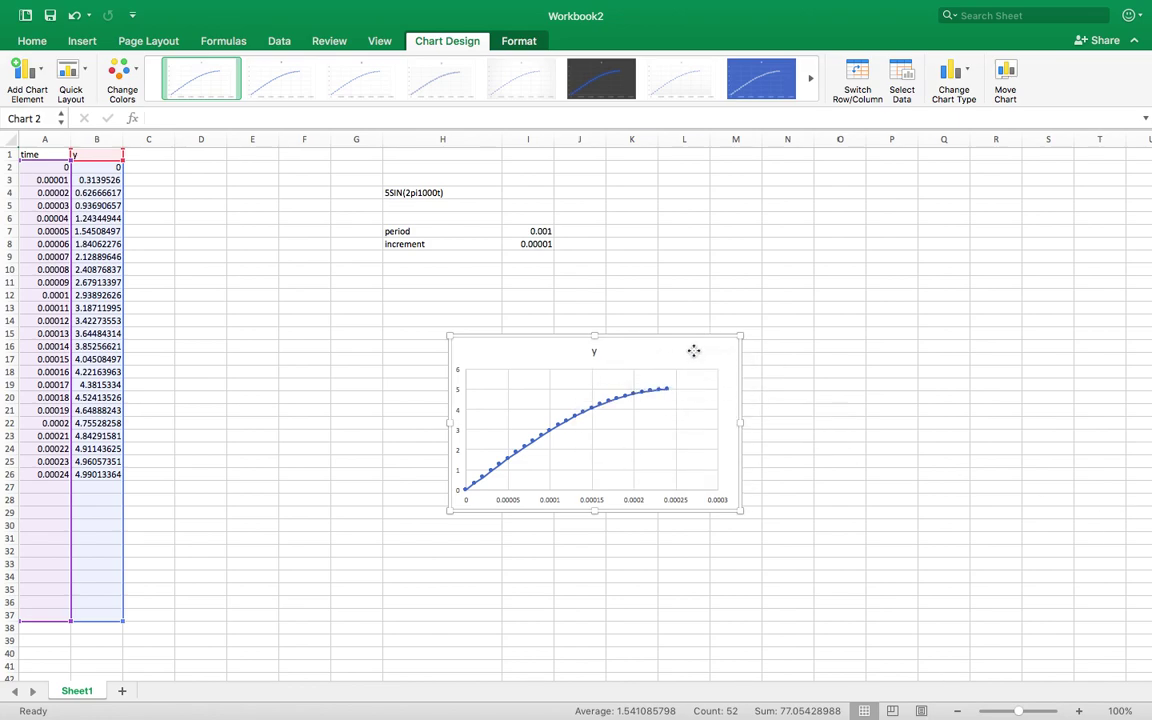
key("Delete")
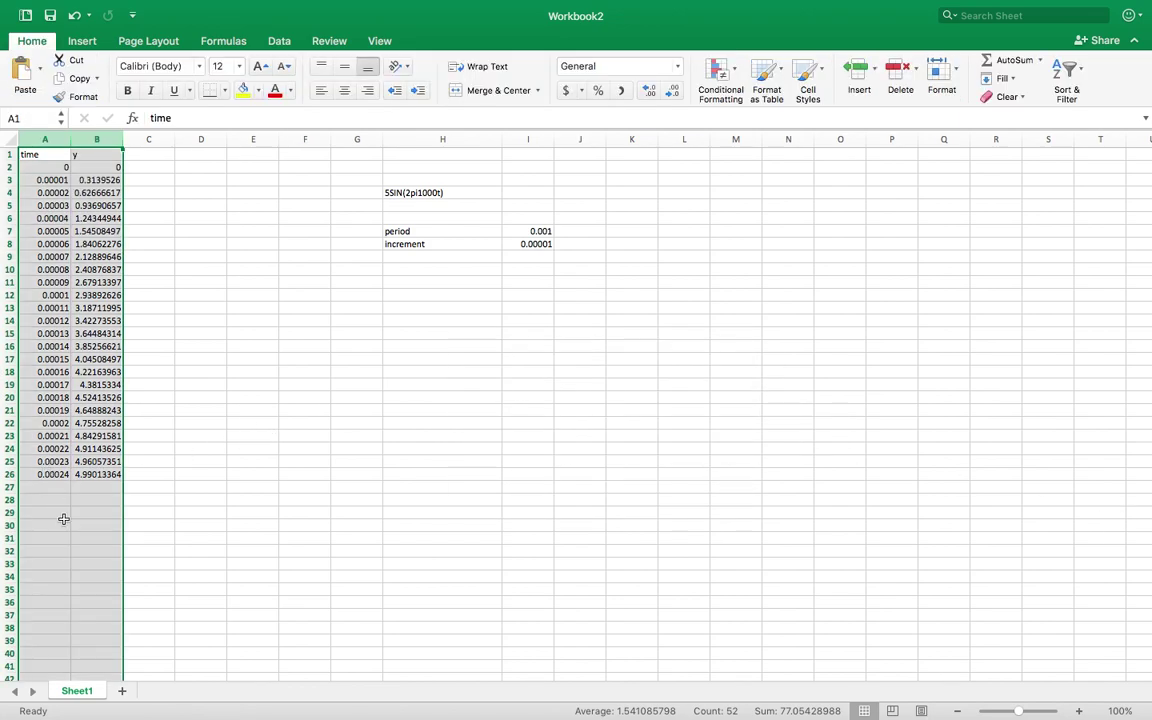
Extend the time series in column A down to A102, ending at 0.001, and fill the sine formula down to B102
left_click(63, 520)
left_click_drag(61, 166, 52, 476)
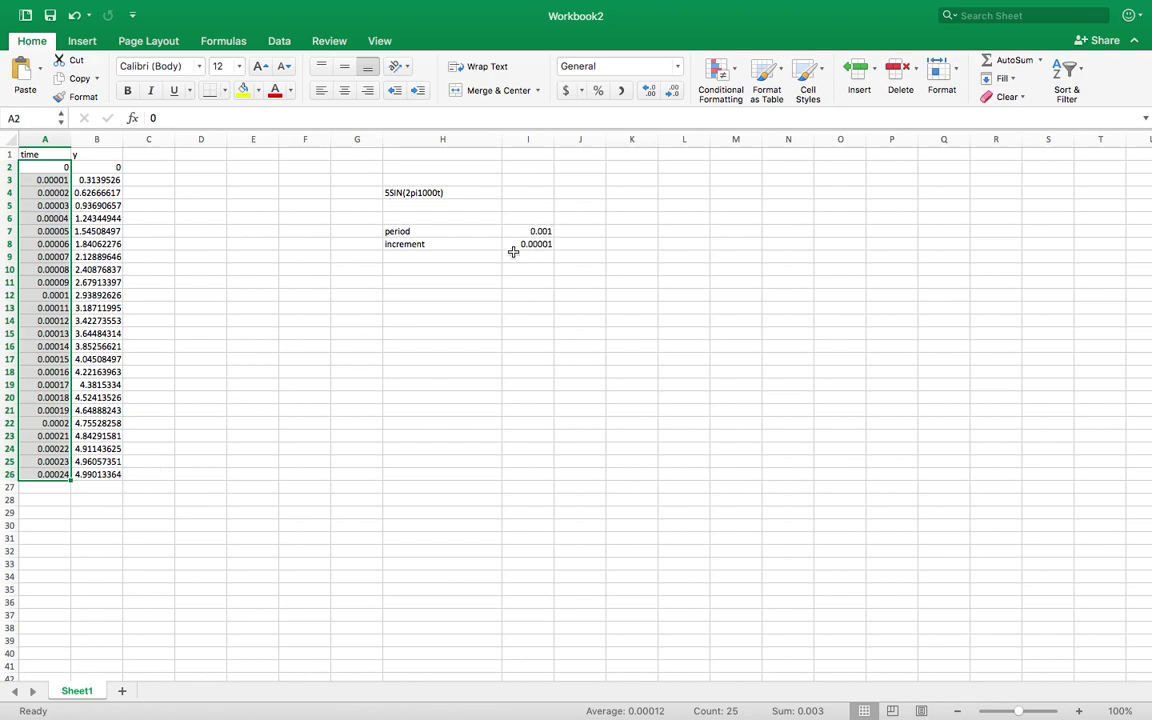
left_click_drag(72, 481, 50, 335)
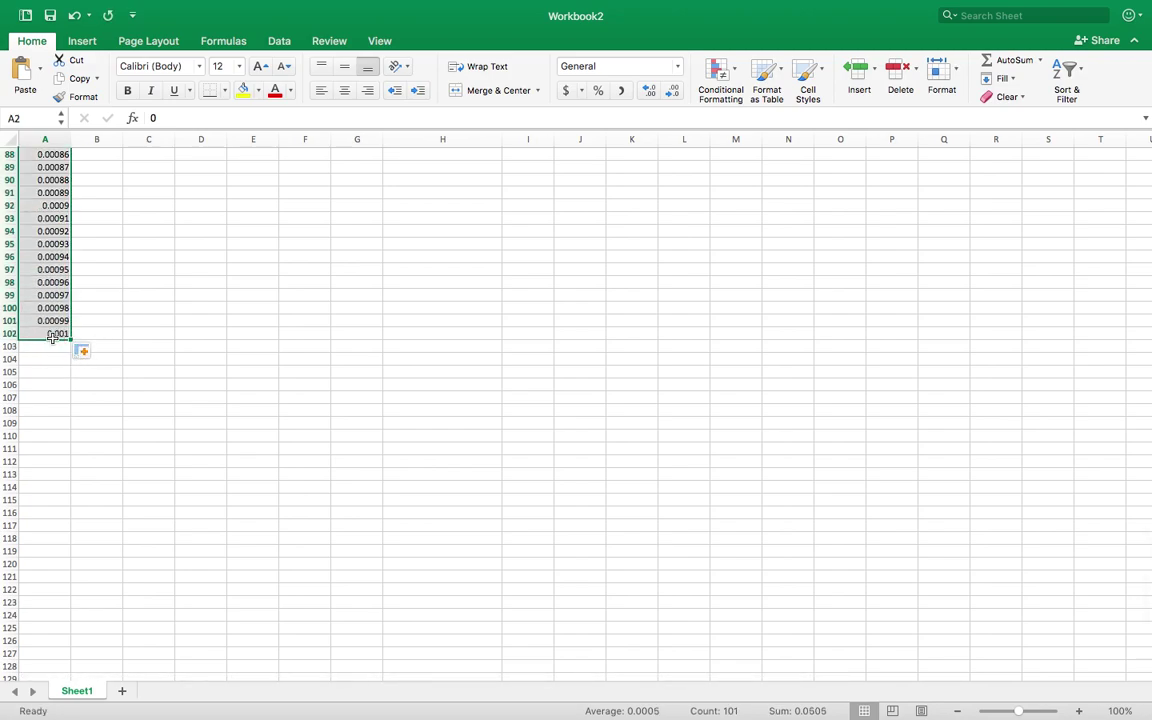
scroll(324, 359, "up", 20)
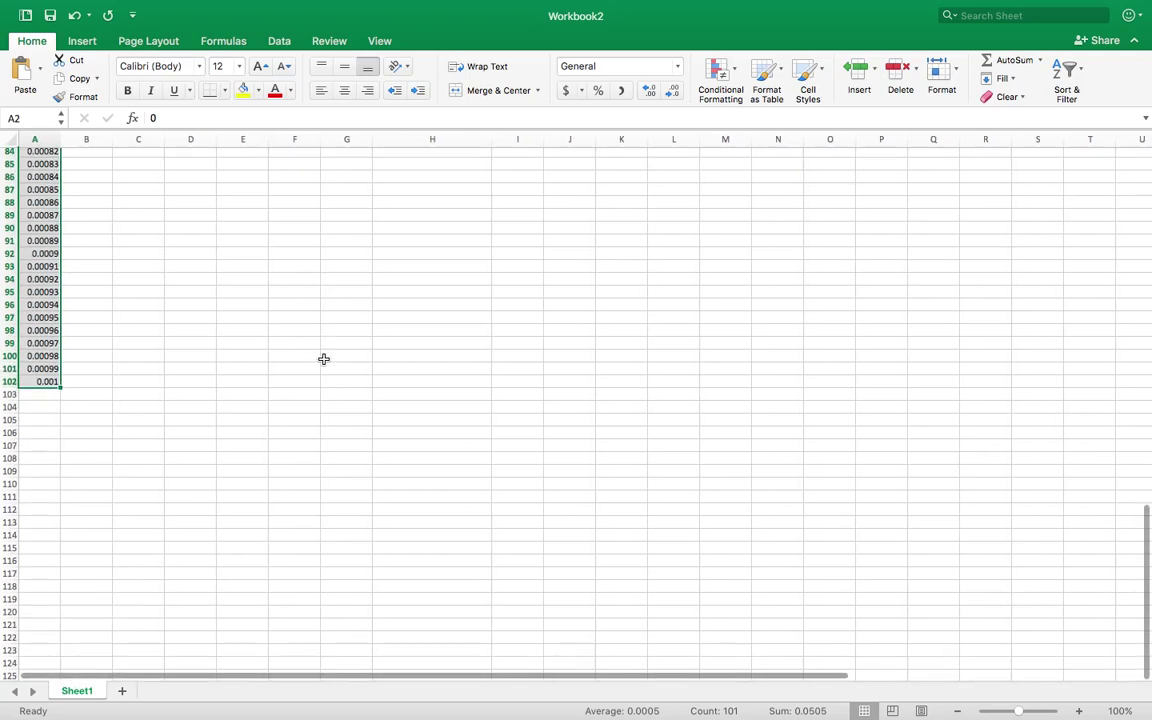
left_click_drag(116, 257, 100, 297)
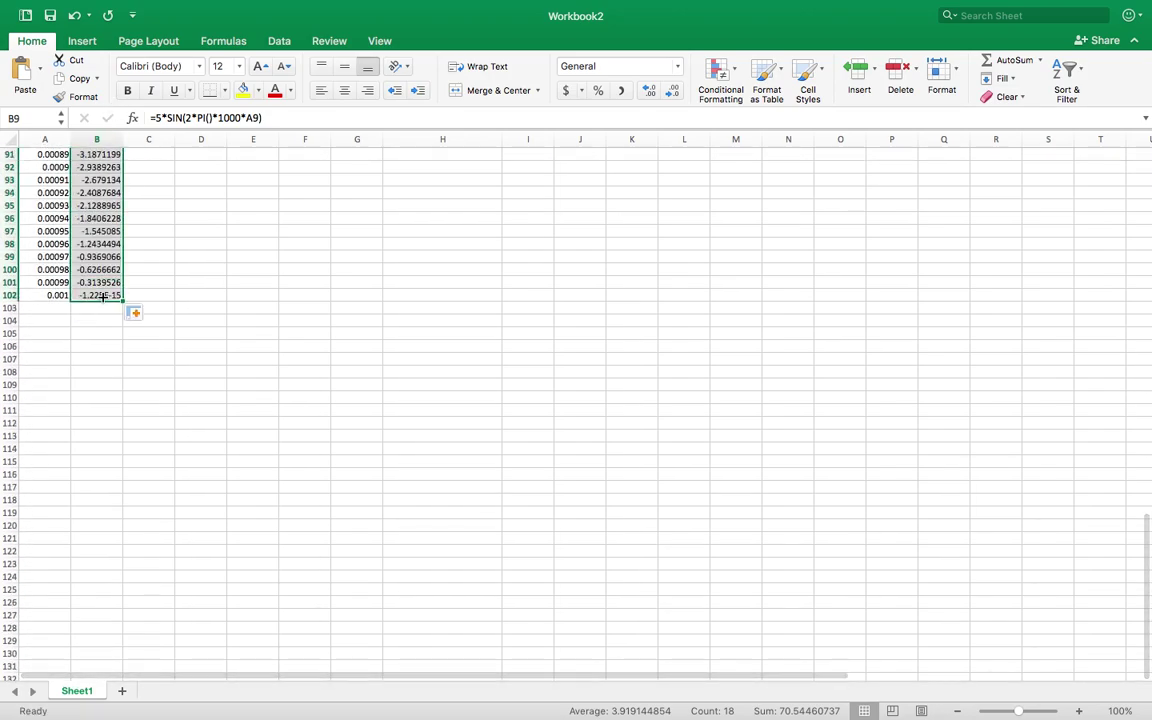
scroll(206, 316, "up", 15)
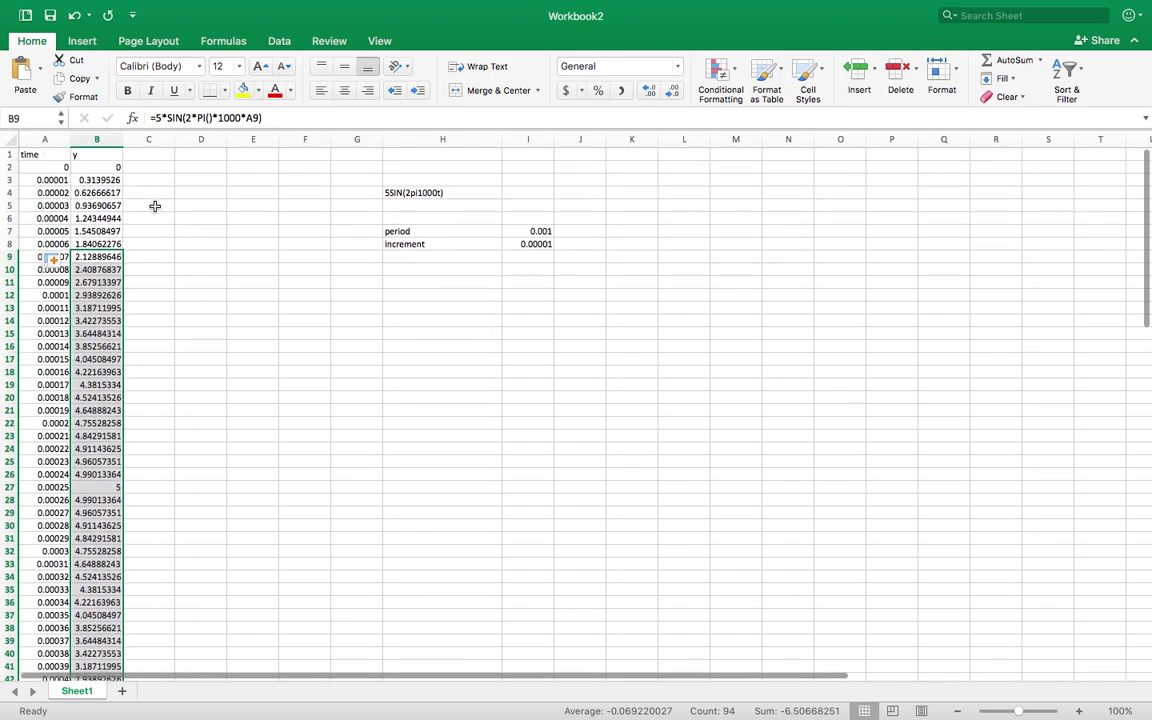
Insert a Scatter with Straight Lines and Markers chart from the time and y data in columns A and B
left_click(152, 205)
left_click_drag(56, 139, 97, 139)
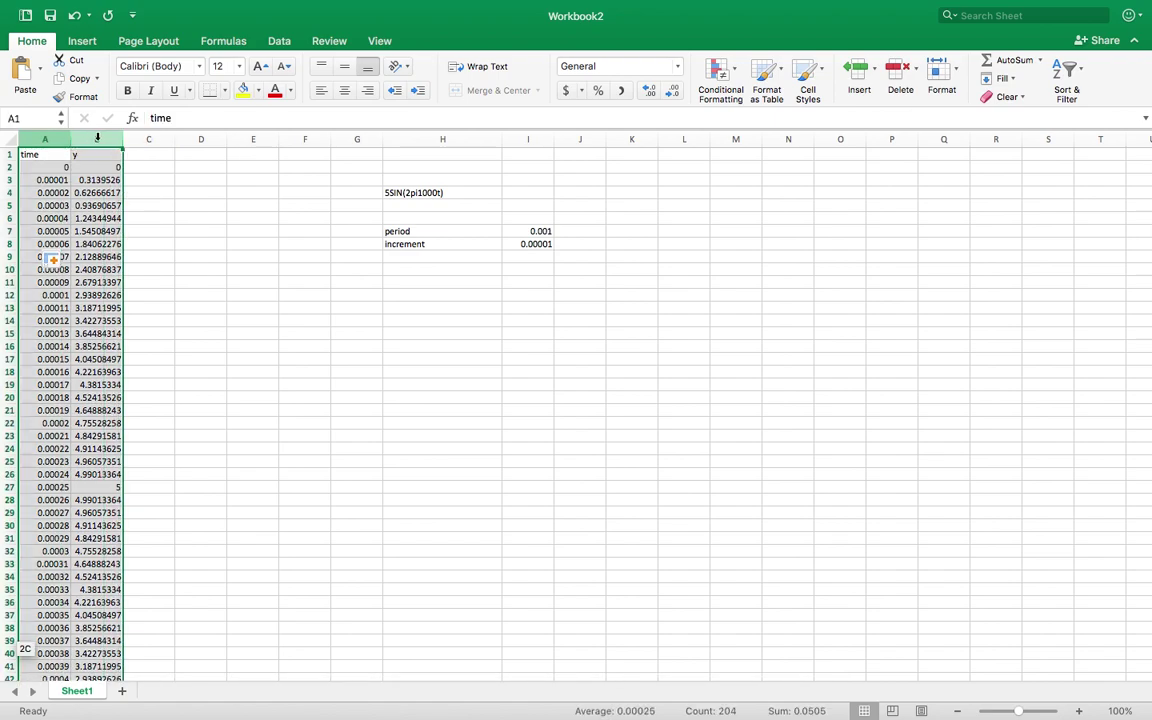
left_click(84, 42)
left_click(630, 93)
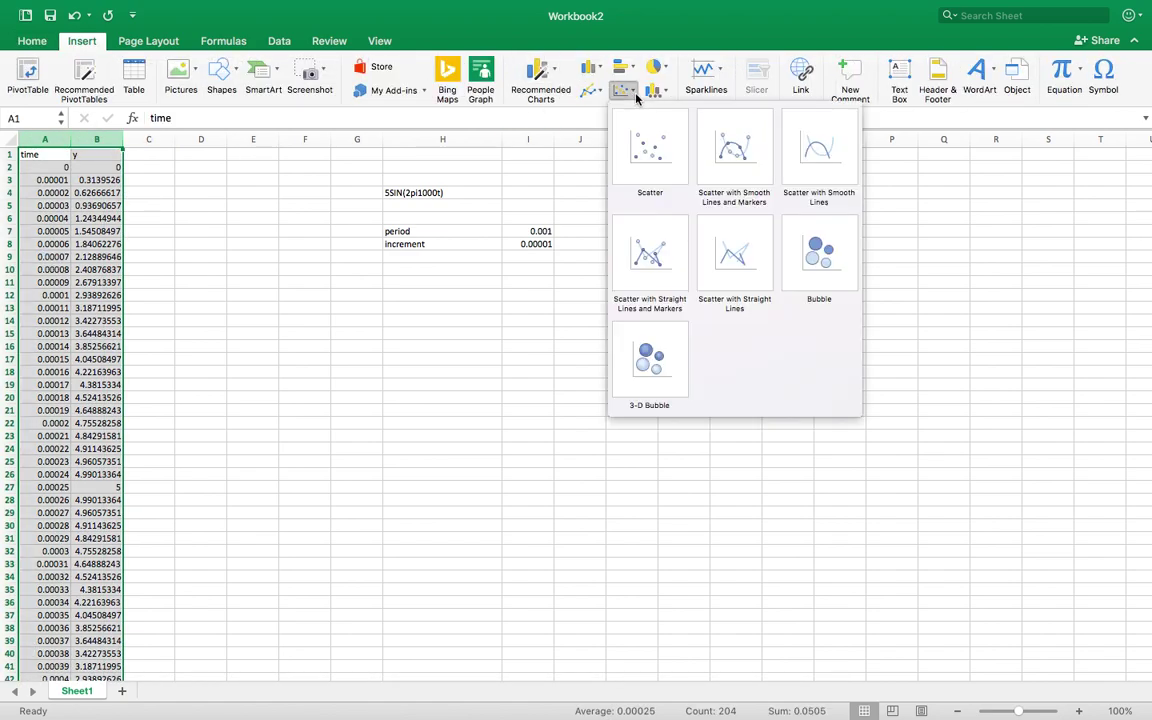
left_click(648, 262)
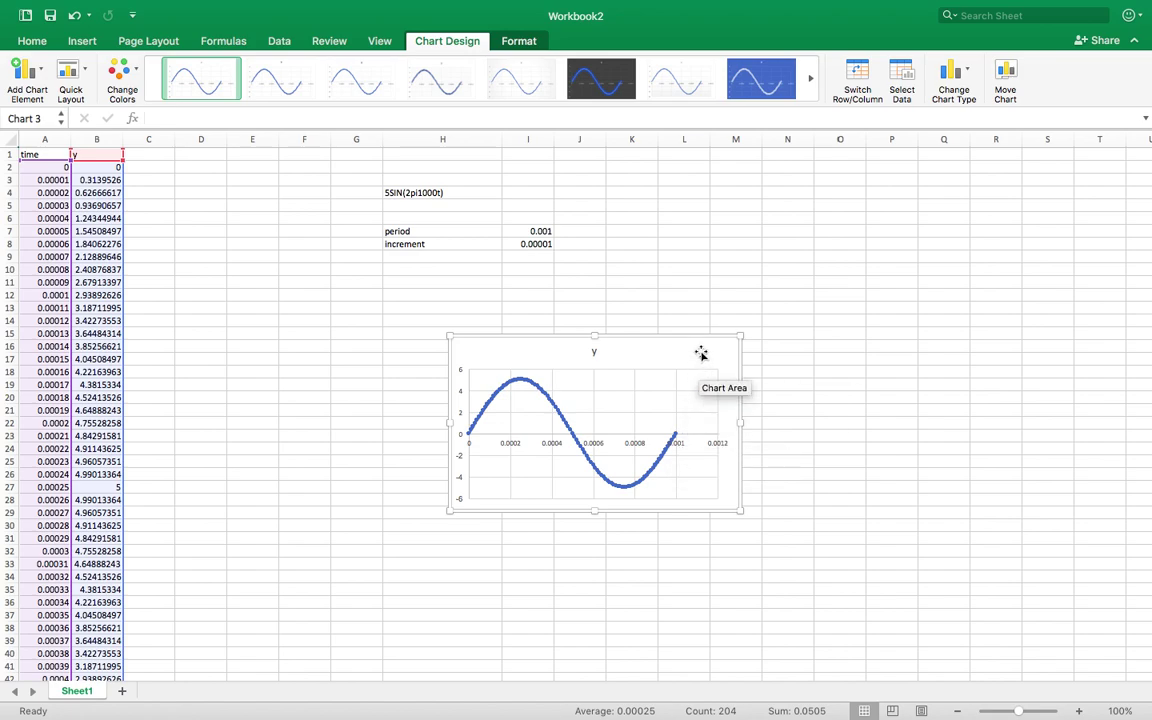
scroll(383, 296, "up", 2)
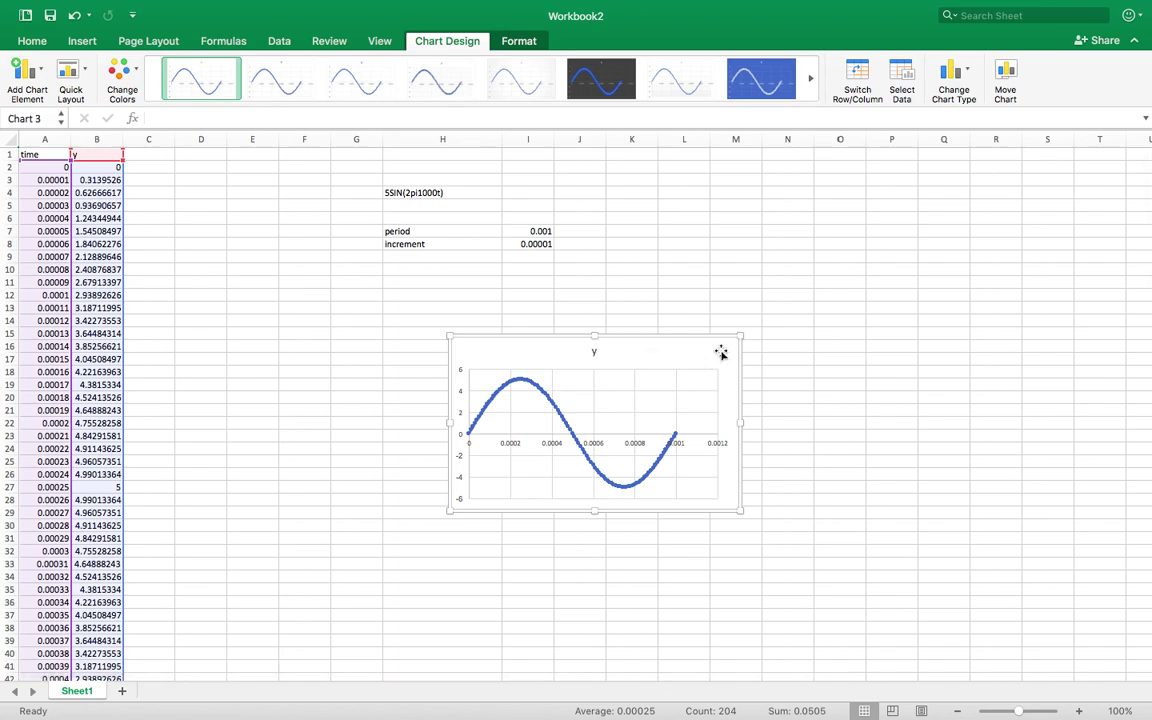
Delete the single-wave chart from the sheet
key("Delete")
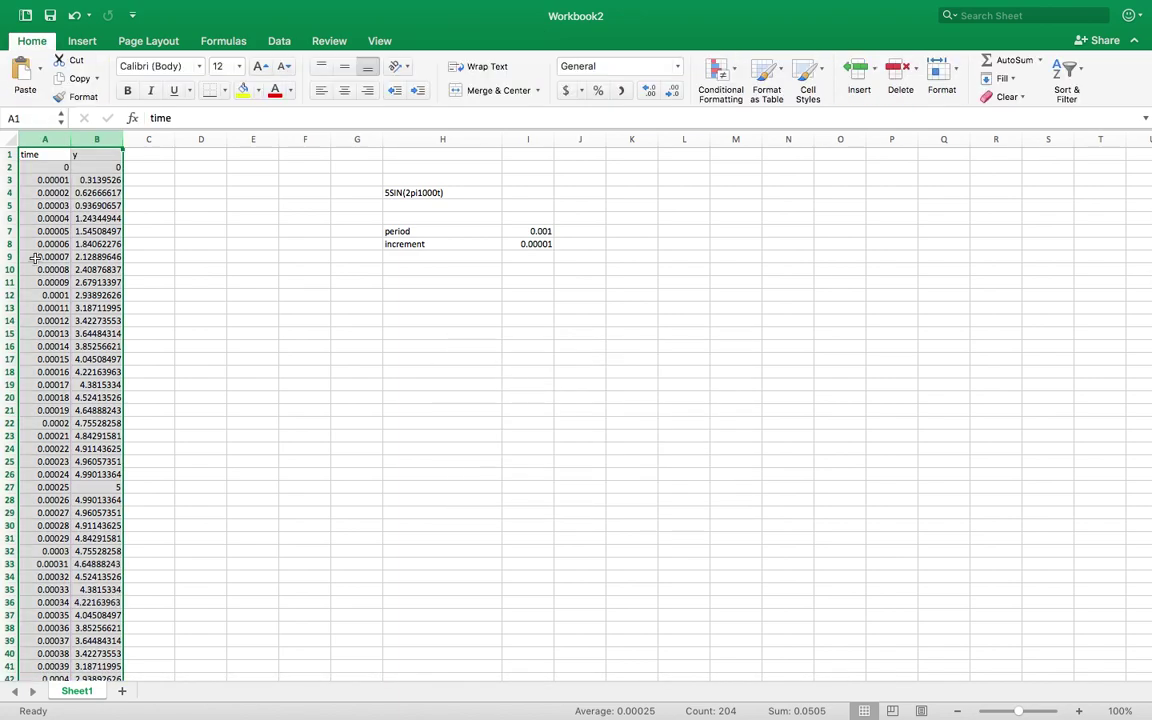
left_click(247, 249)
key("super+shift+Down")
left_click(247, 249)
scroll(130, 190, "up", 2)
Add the header y2 in C1 and rename the header in B1 to y1
left_click(135, 154)
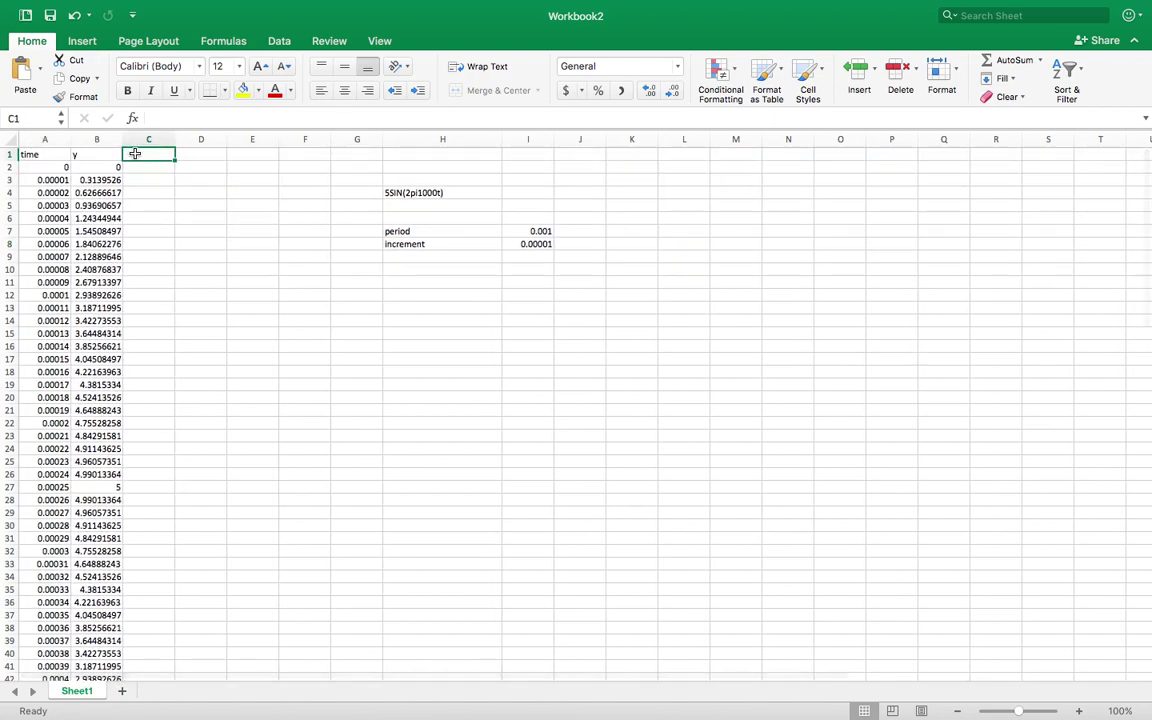
type("y2")
key("Return")
left_click(91, 153)
type("1")
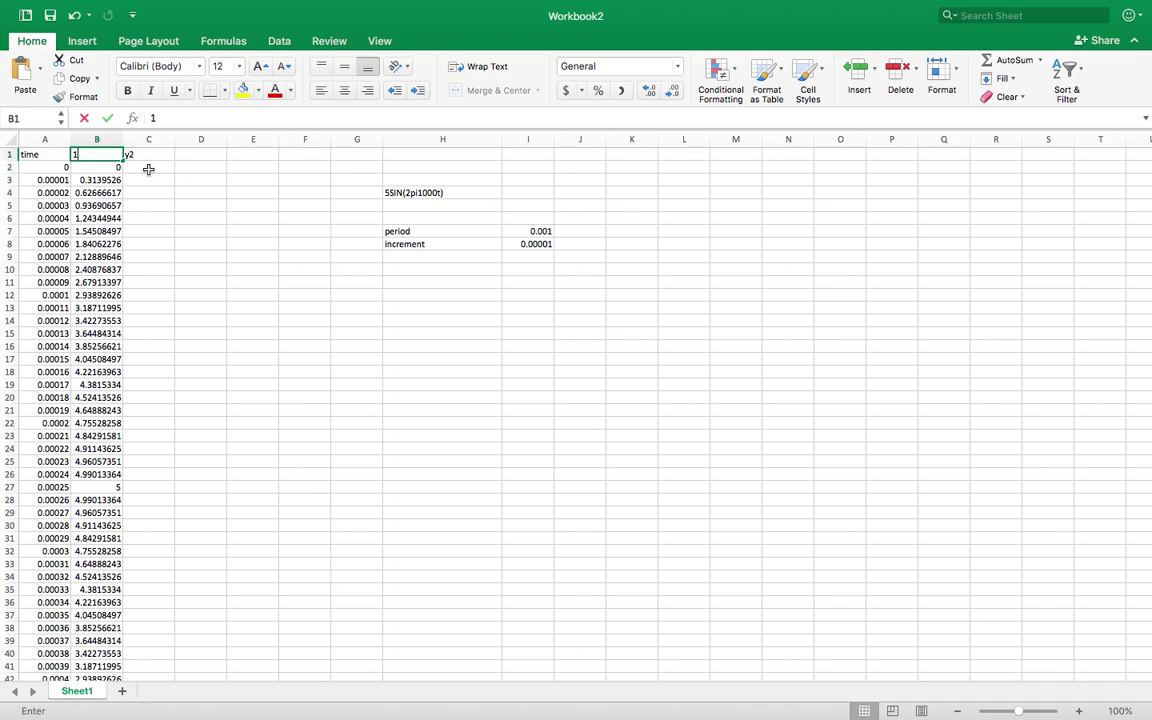
left_click(160, 169)
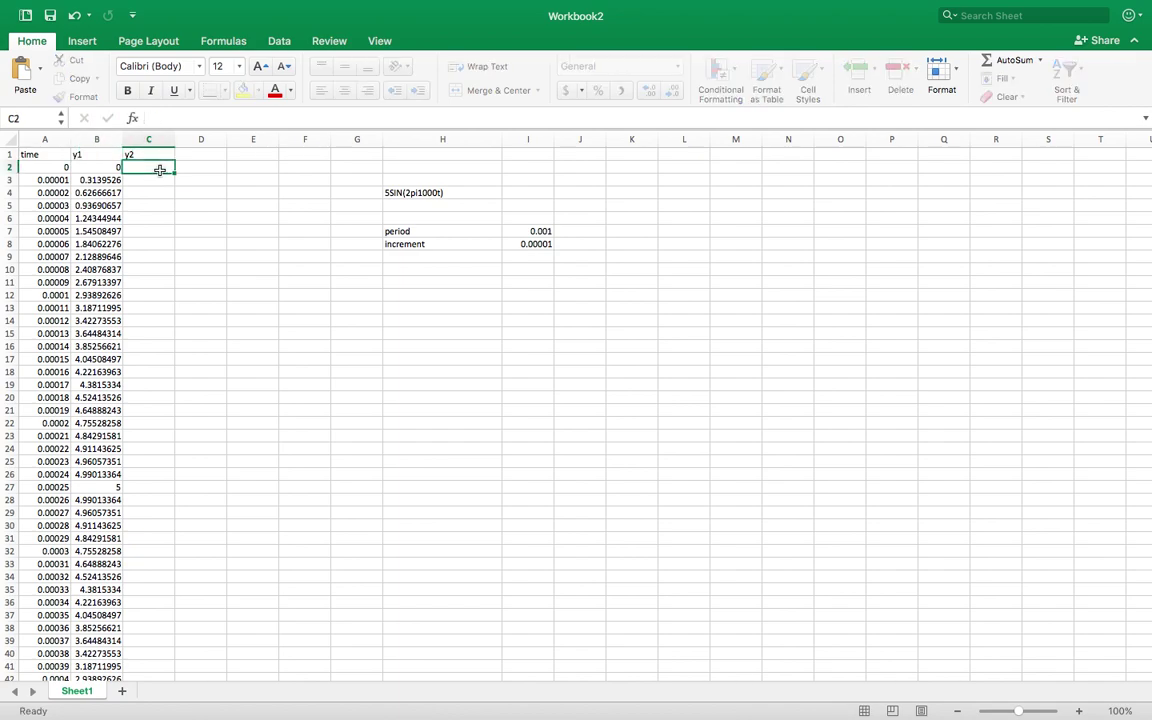
Try to copy the sine formula from B2 into C2
double_click(117, 167)
left_click_drag(262, 117, 155, 117)
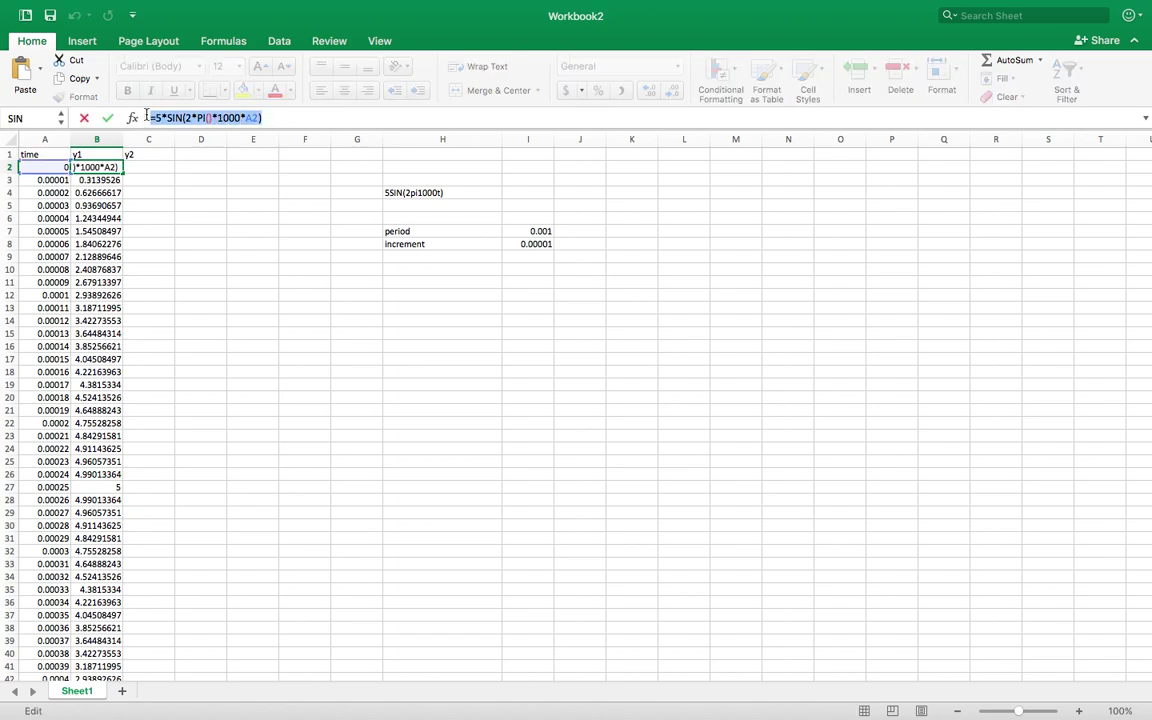
left_click(152, 167)
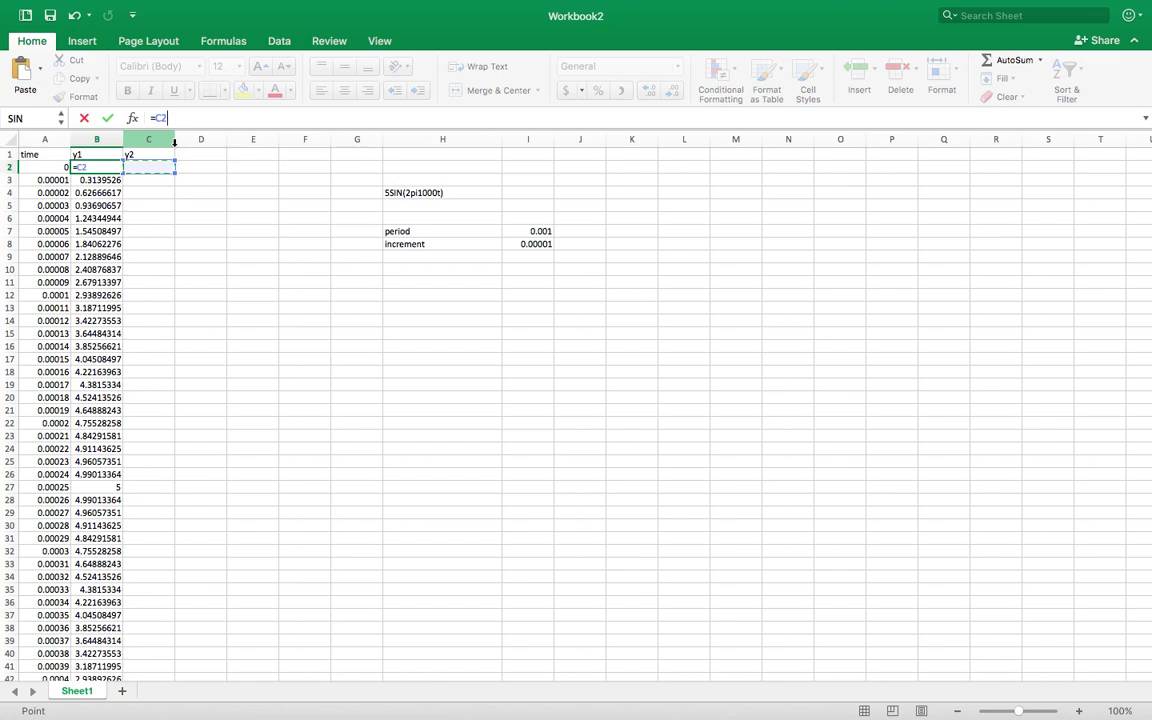
key("BackSpace")
key("Escape")
Restore the sine formula in B2 by filling it upward from B3
left_click(169, 231)
left_click(109, 168)
left_click(109, 180)
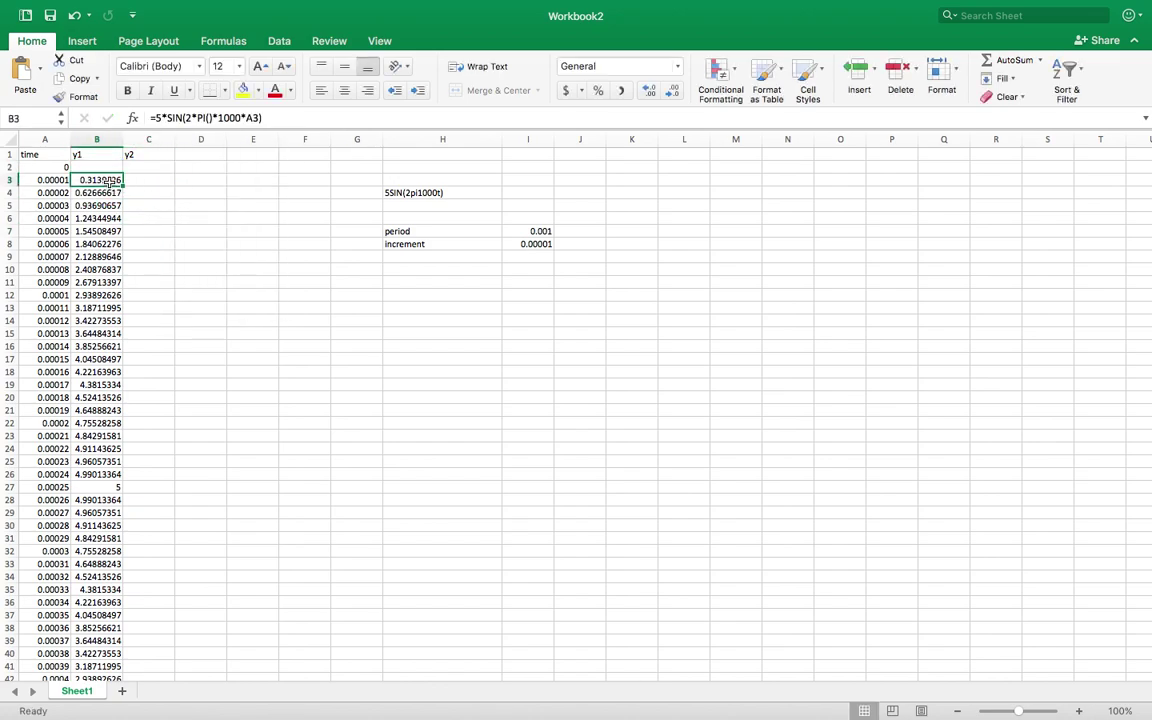
left_click_drag(122, 186, 115, 166)
Enter the phase-shifted formula =5*sin(2*pi()*1000*A2+pi()) in C2
left_click(160, 168)
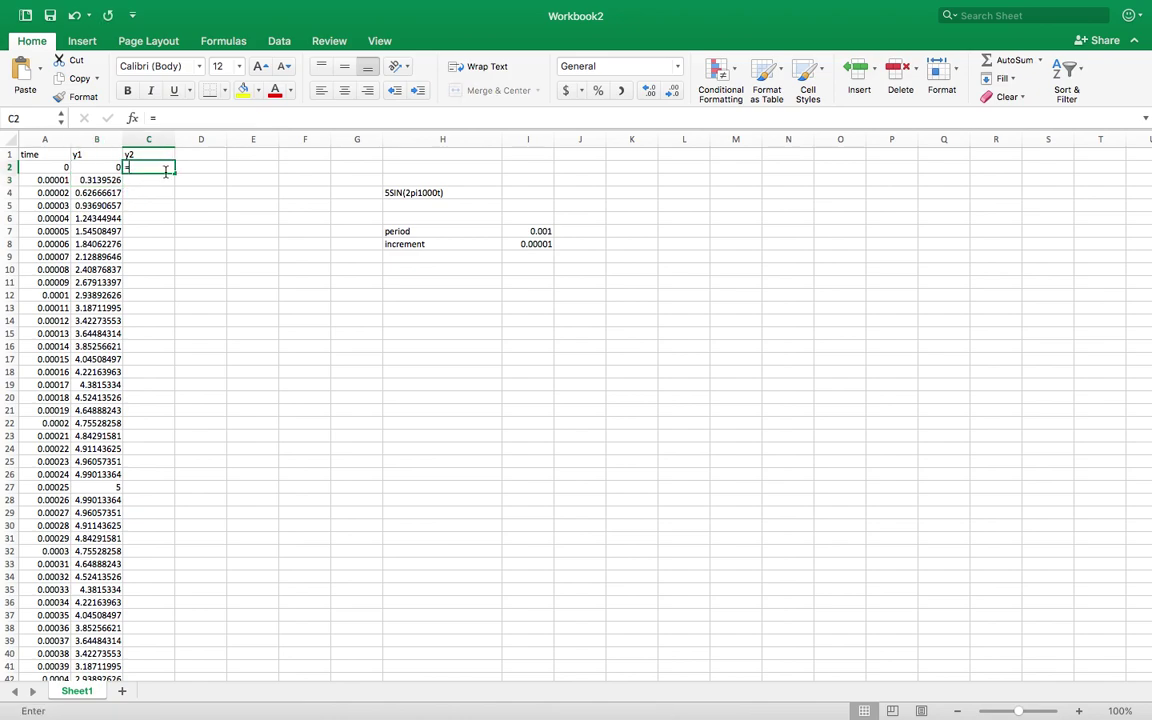
type("=")
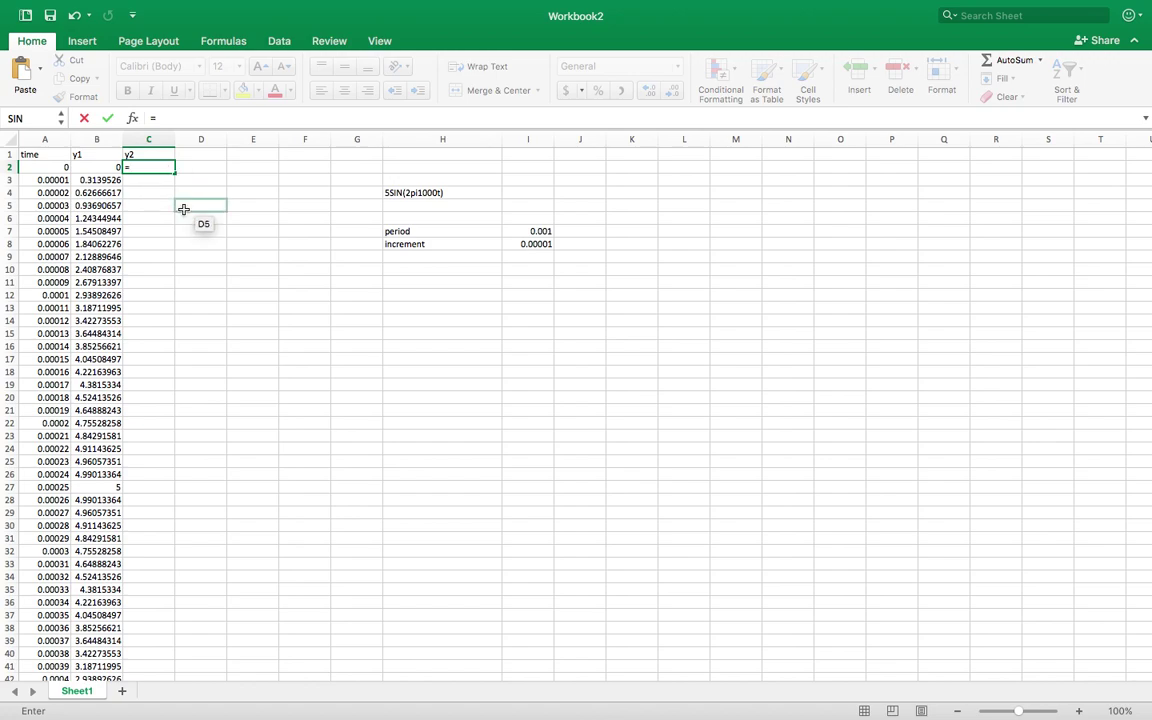
type("5*sin(2*pi()")
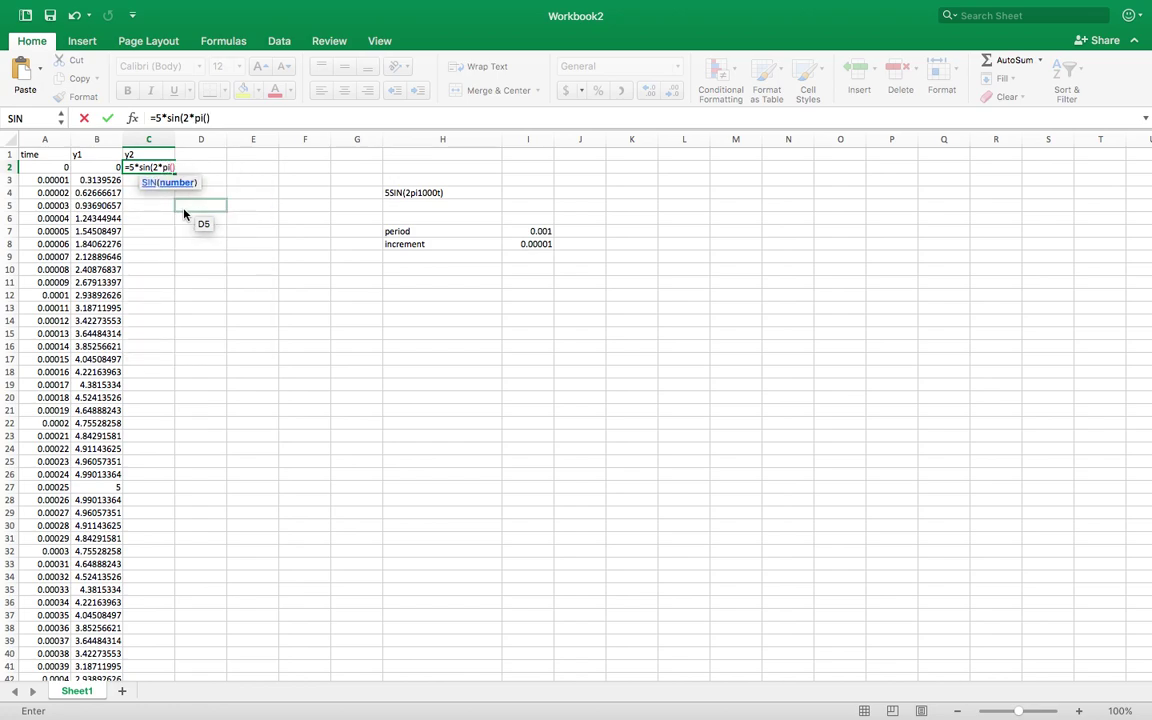
type("*1000*")
left_click(62, 168)
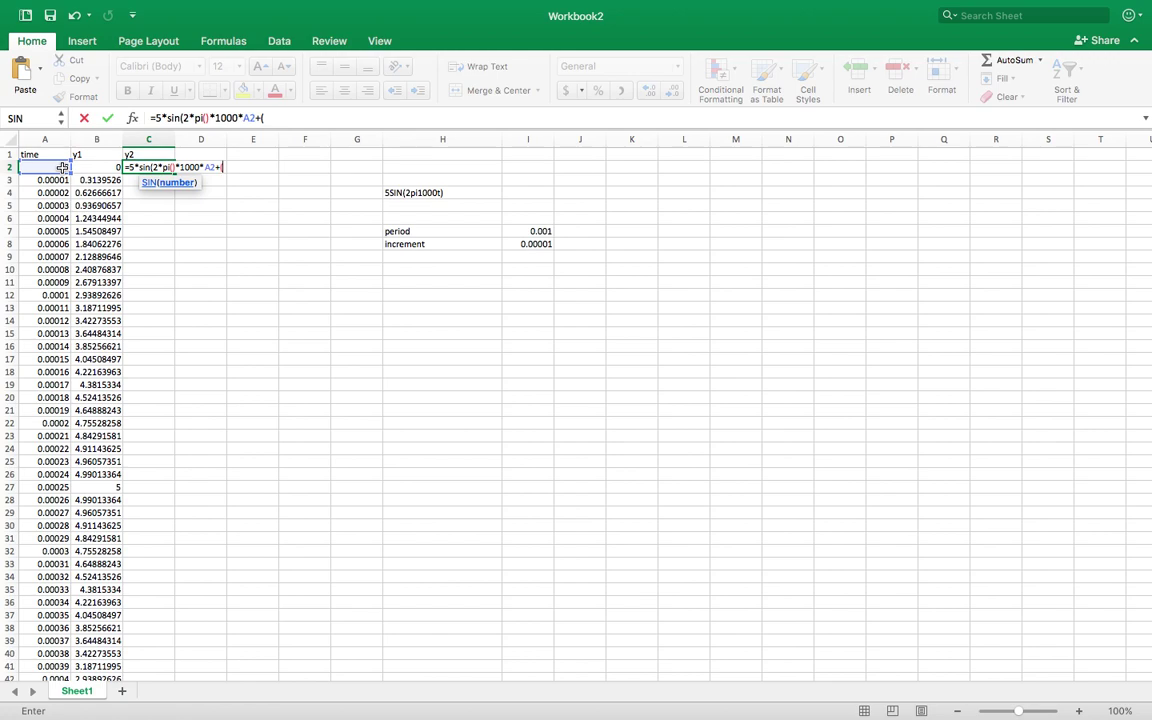
type("+(p")
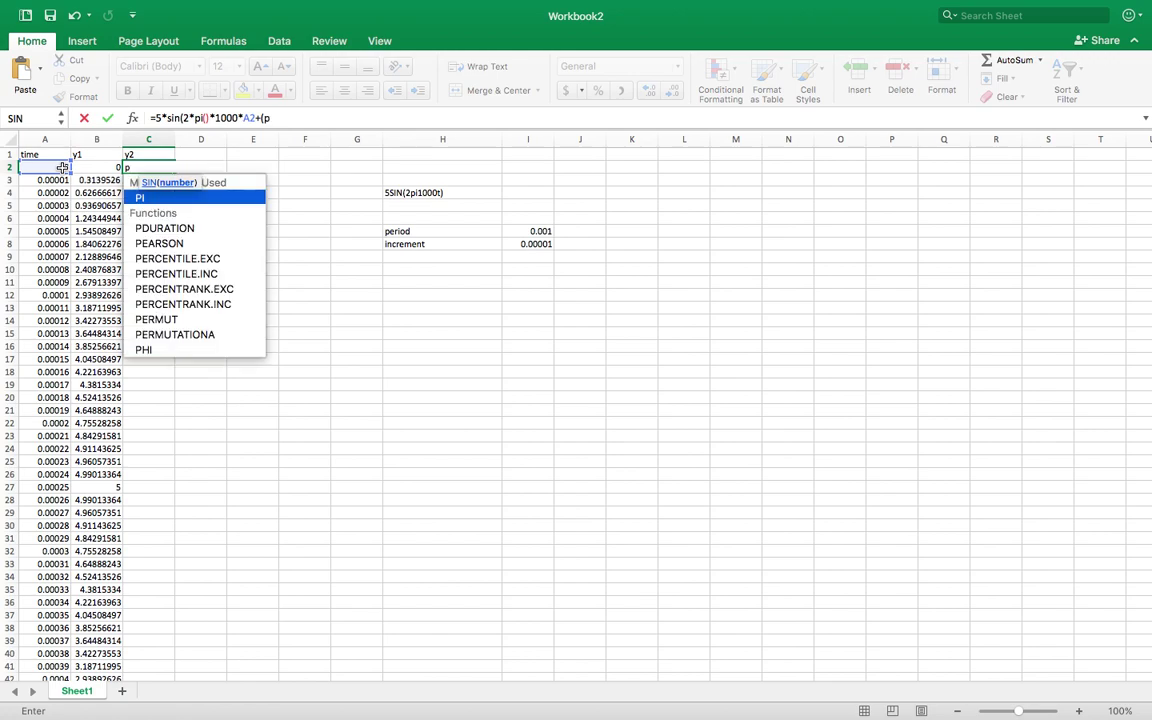
key("BackSpace")
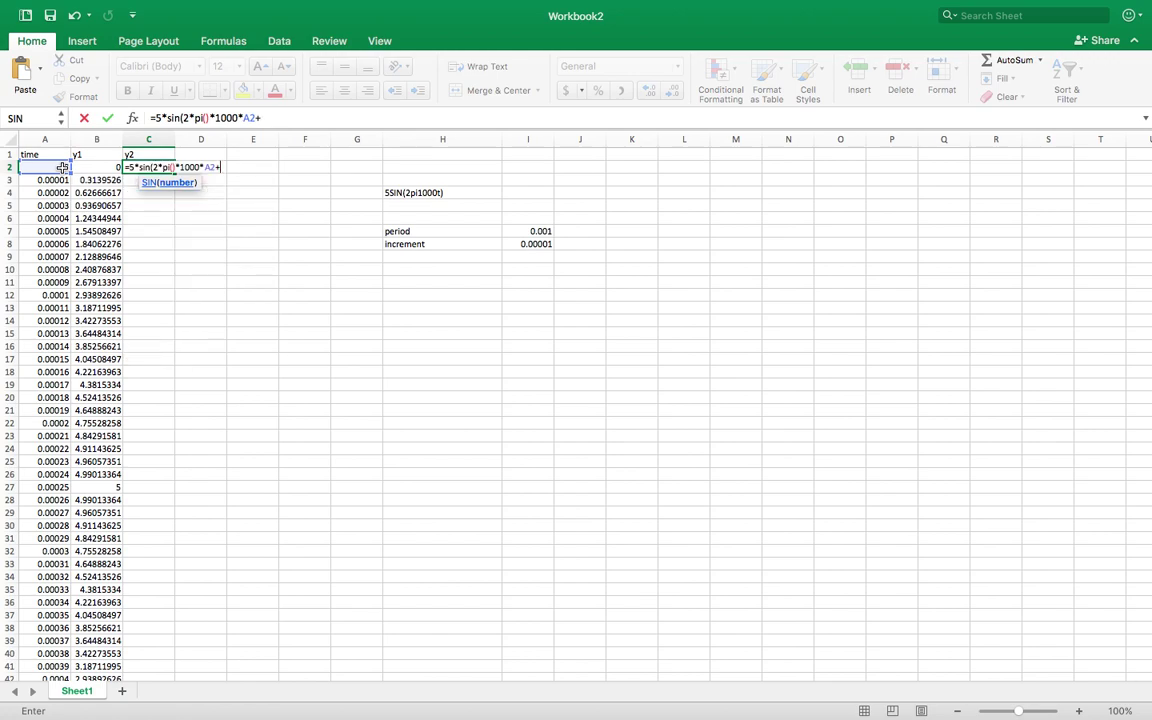
type("pi())")
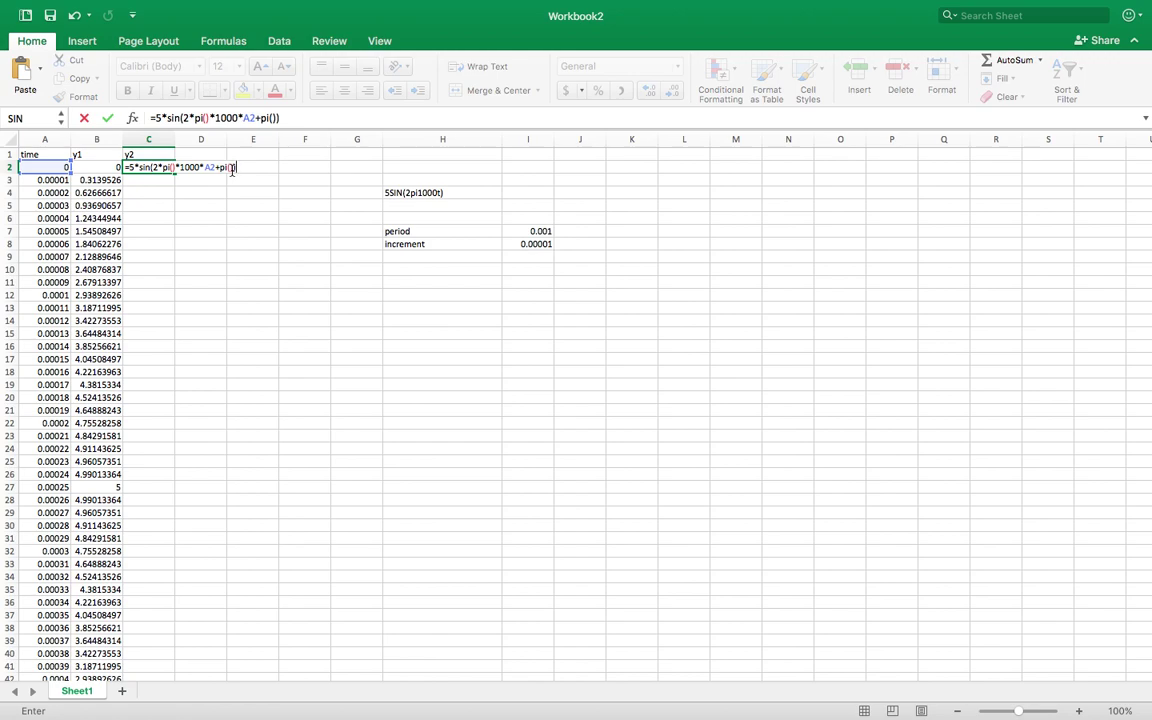
key("Return")
Fill the y2 formula from C2 down to C102
left_click(157, 167)
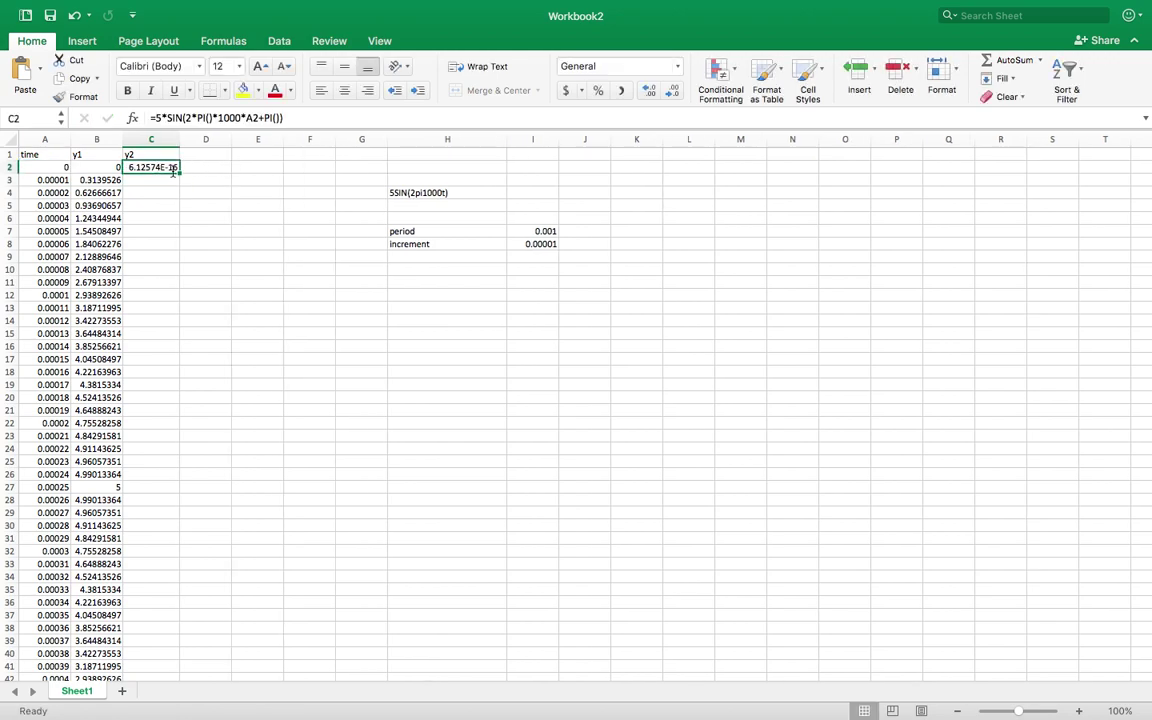
left_click_drag(179, 172, 139, 389)
scroll(242, 350, "up", 15)
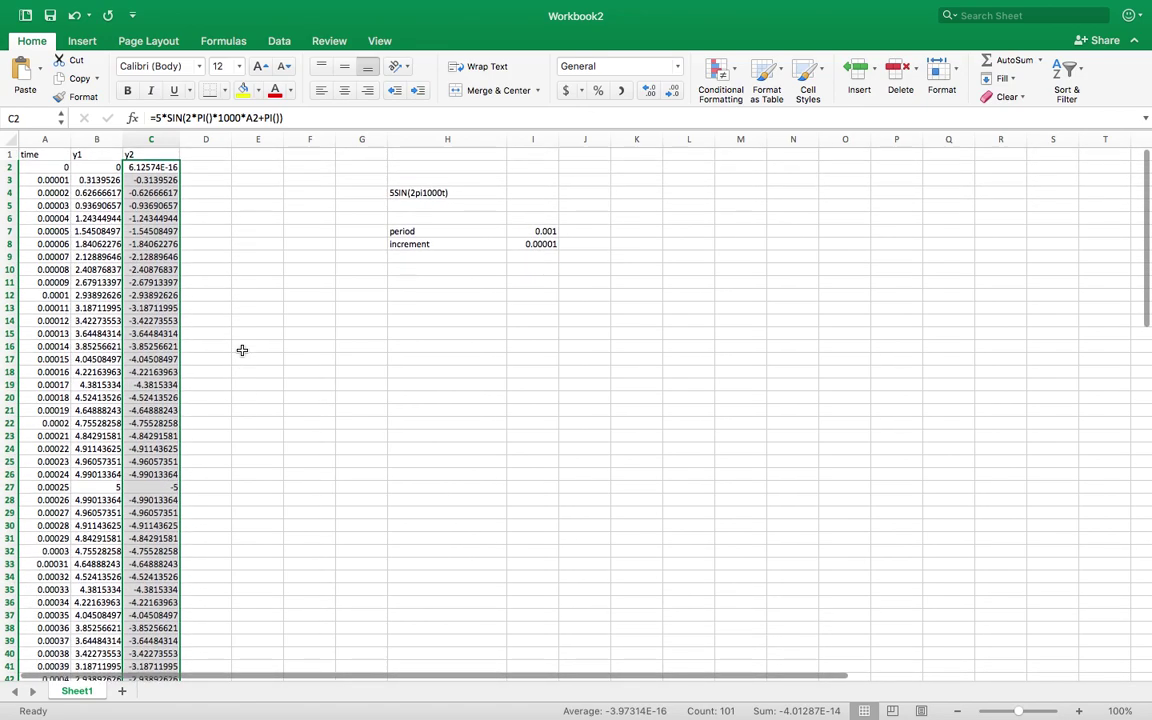
Insert a Scatter with Straight Lines and Markers chart from the time, y1 and y2 data in columns A to C
left_click(257, 231)
left_click_drag(44, 139, 149, 135)
left_click(86, 43)
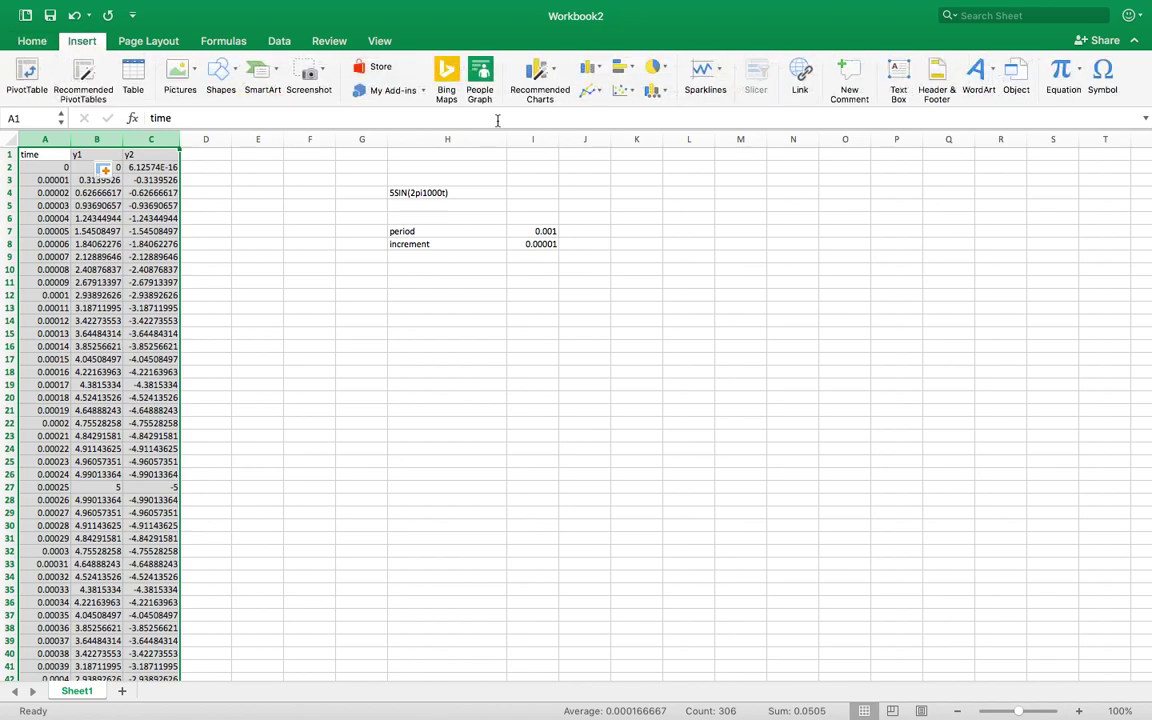
left_click(630, 95)
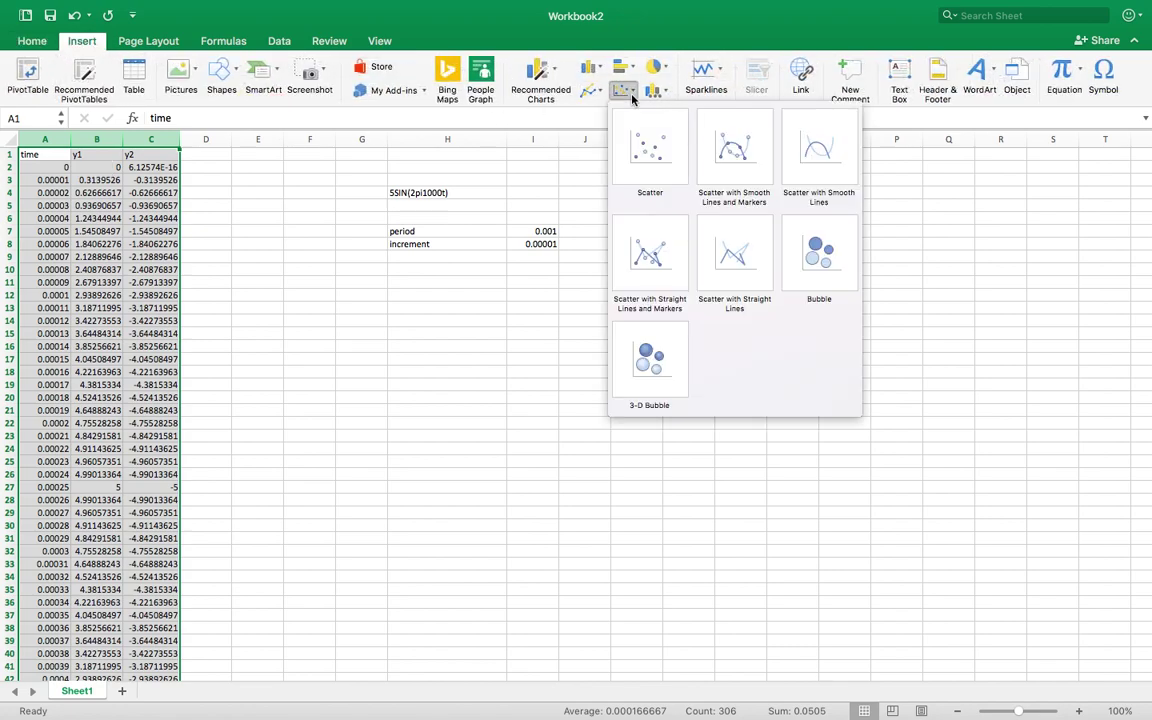
left_click(650, 255)
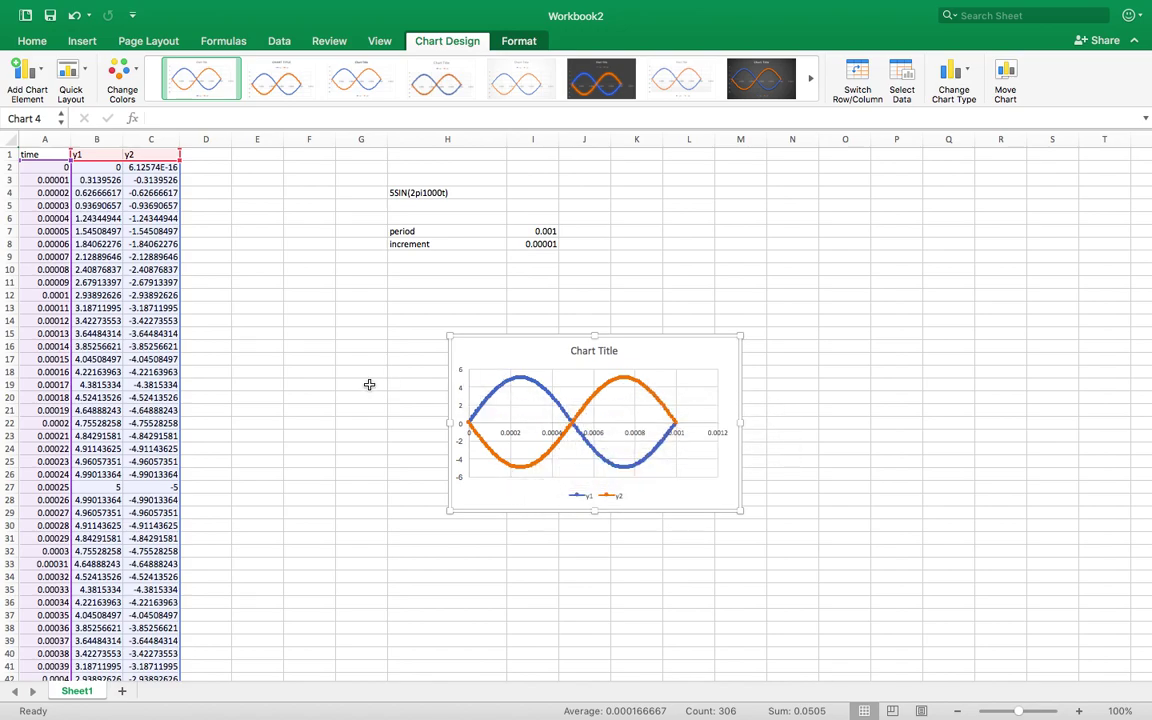
left_click(233, 333)
left_click(148, 179)
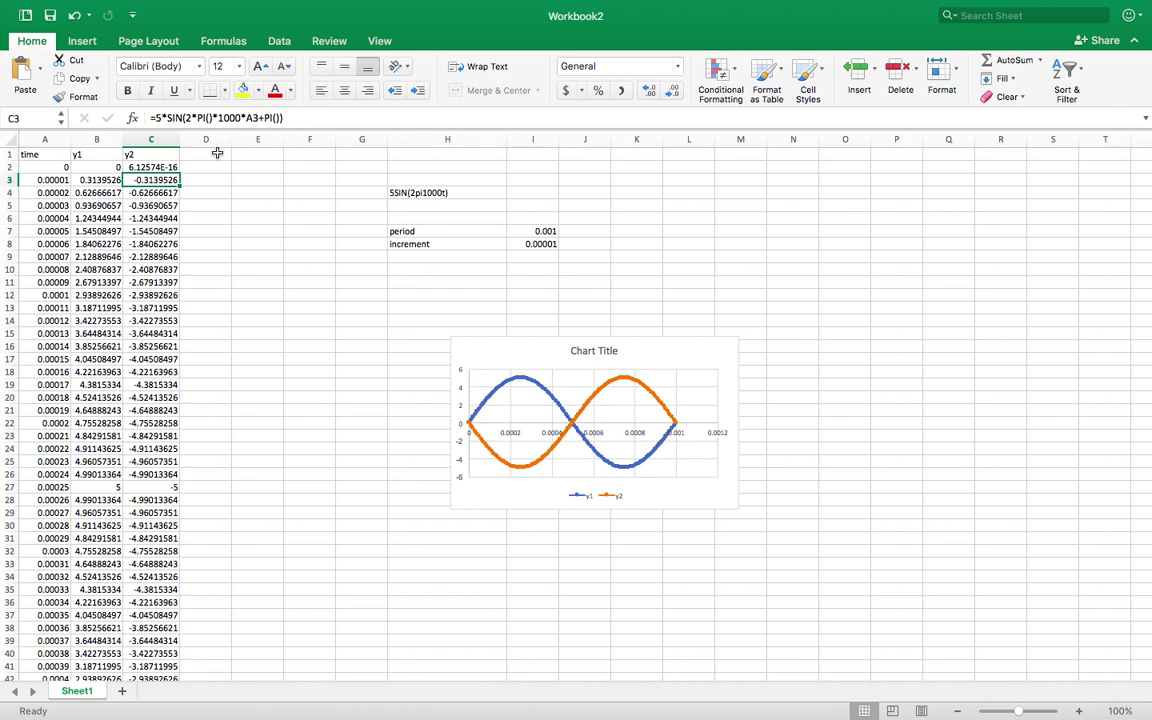
Add the header y3 in D1
left_click(217, 155)
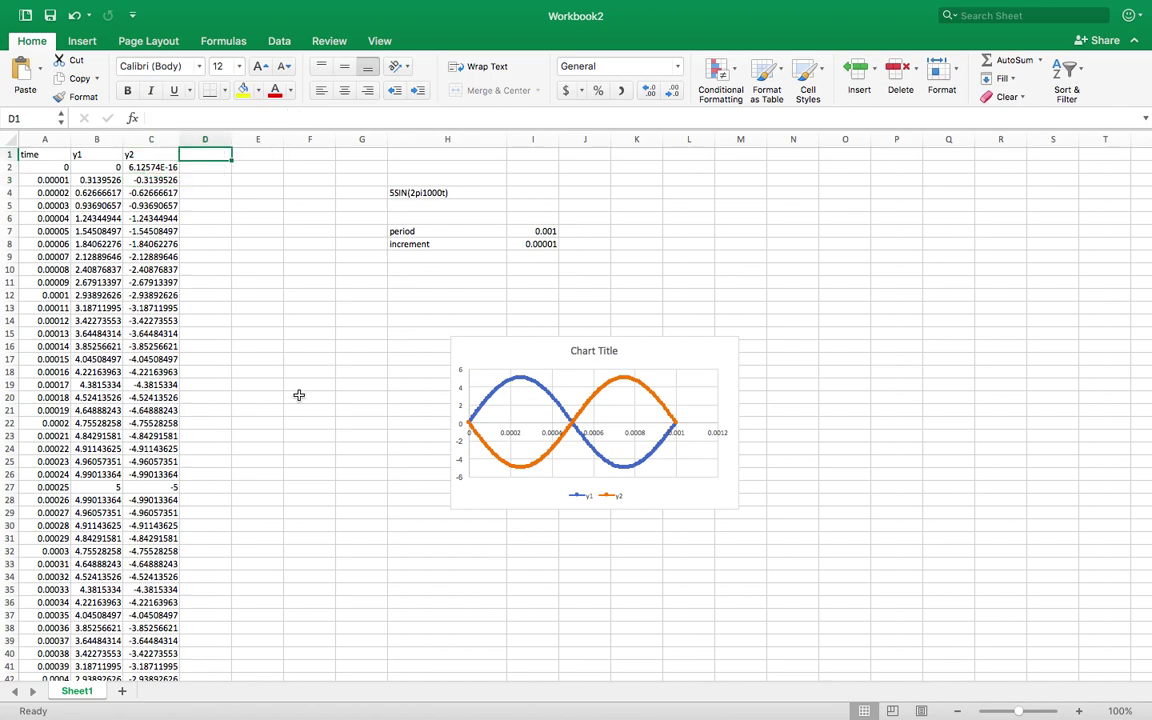
type("y3")
key("Return")
Enter the 3-amplitude, 500 Hz formula =3*sin(2*pi()*500*A2) in D2
type("=")
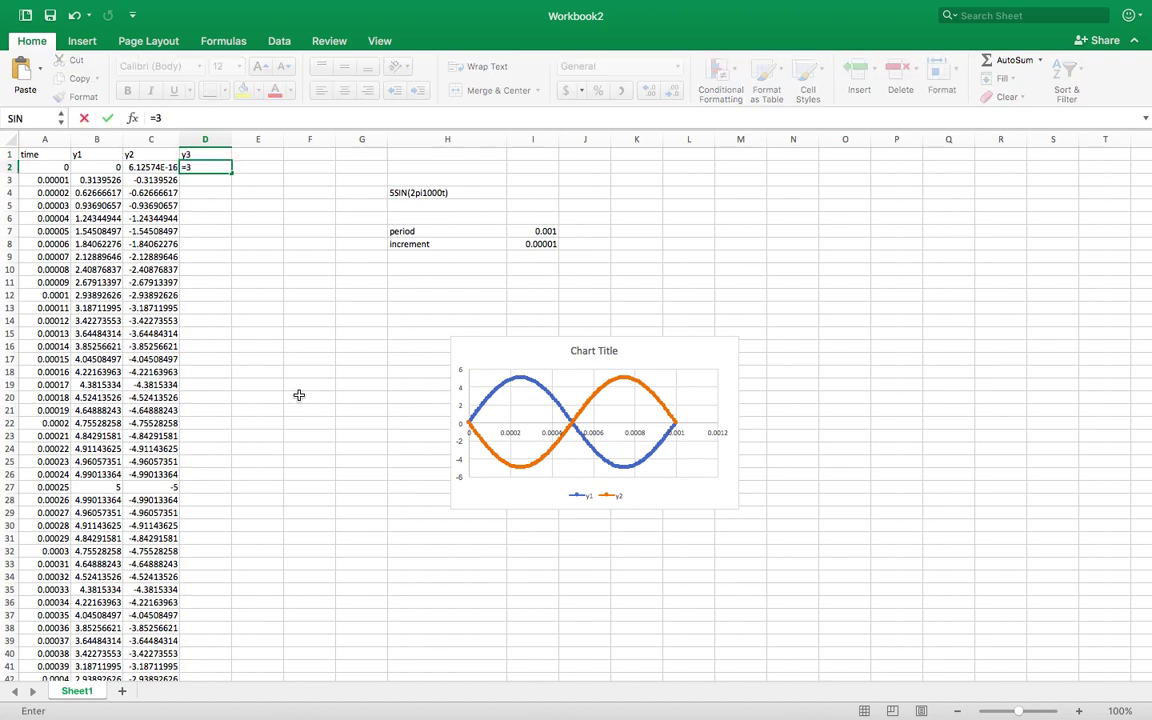
type("3*sin(")
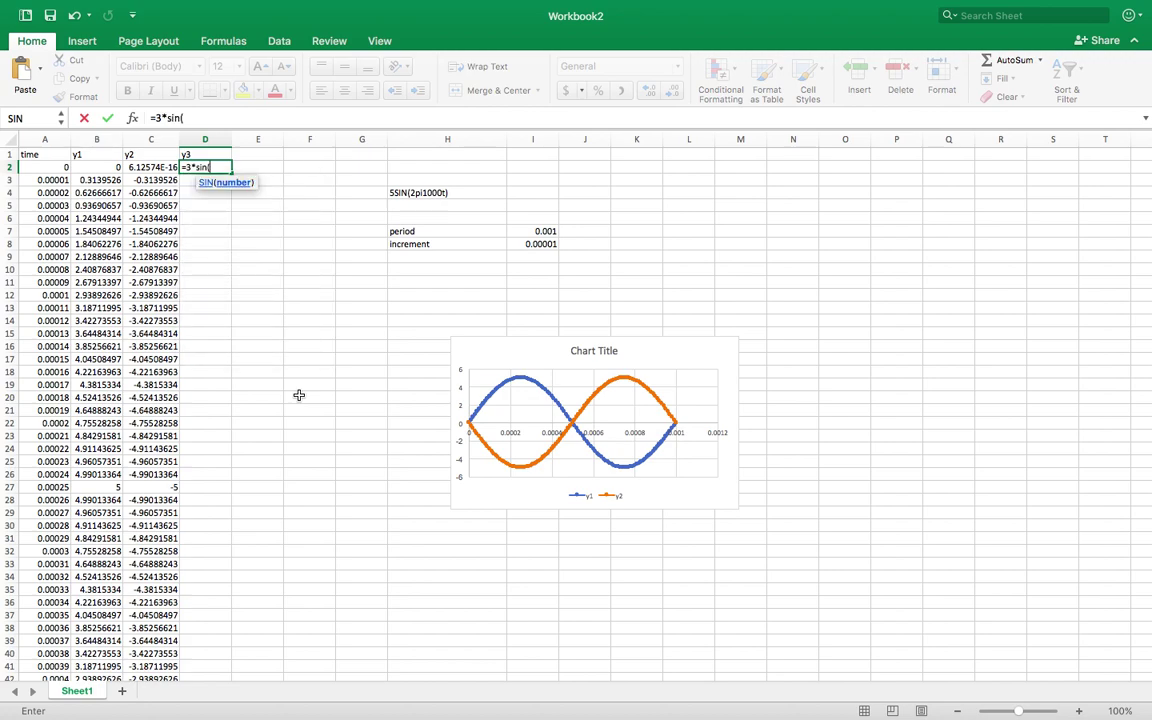
type("2*pi()*500*")
left_click(55, 170)
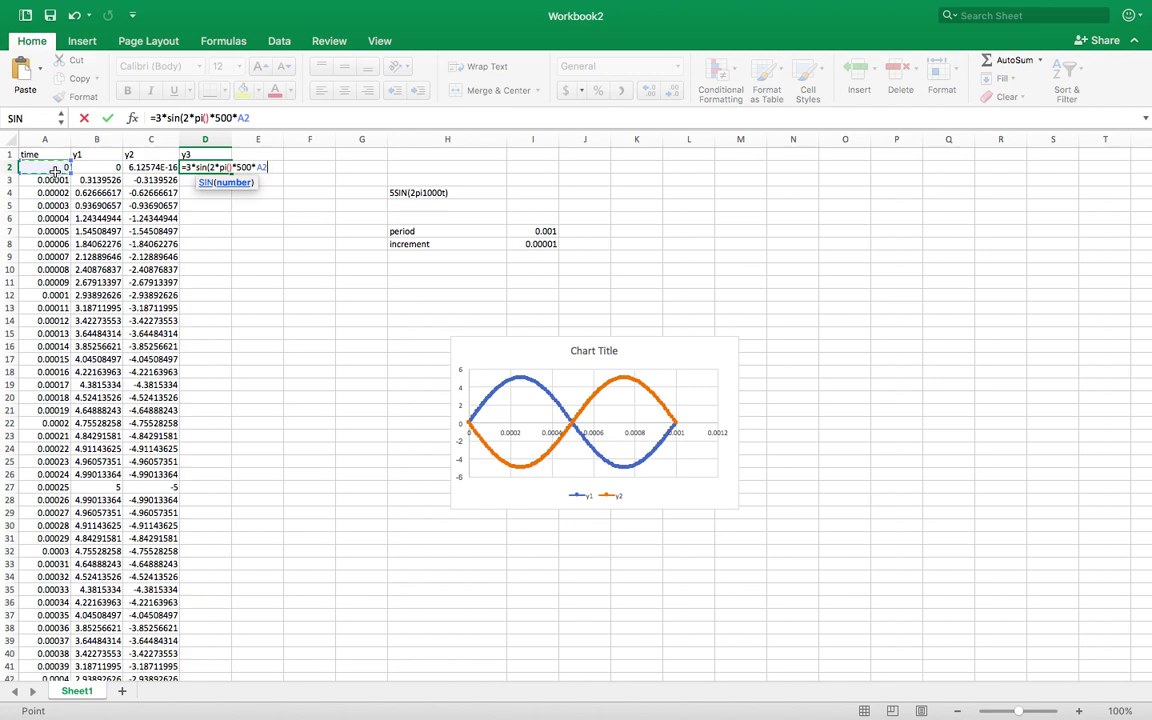
type(")")
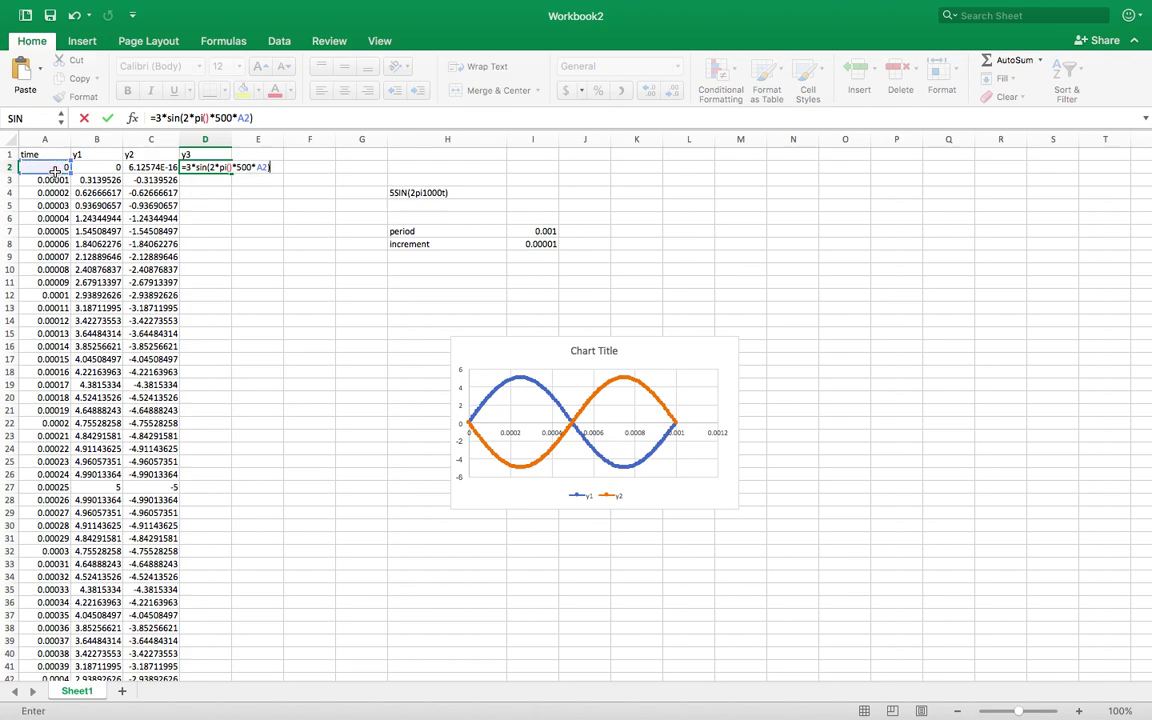
key("Return")
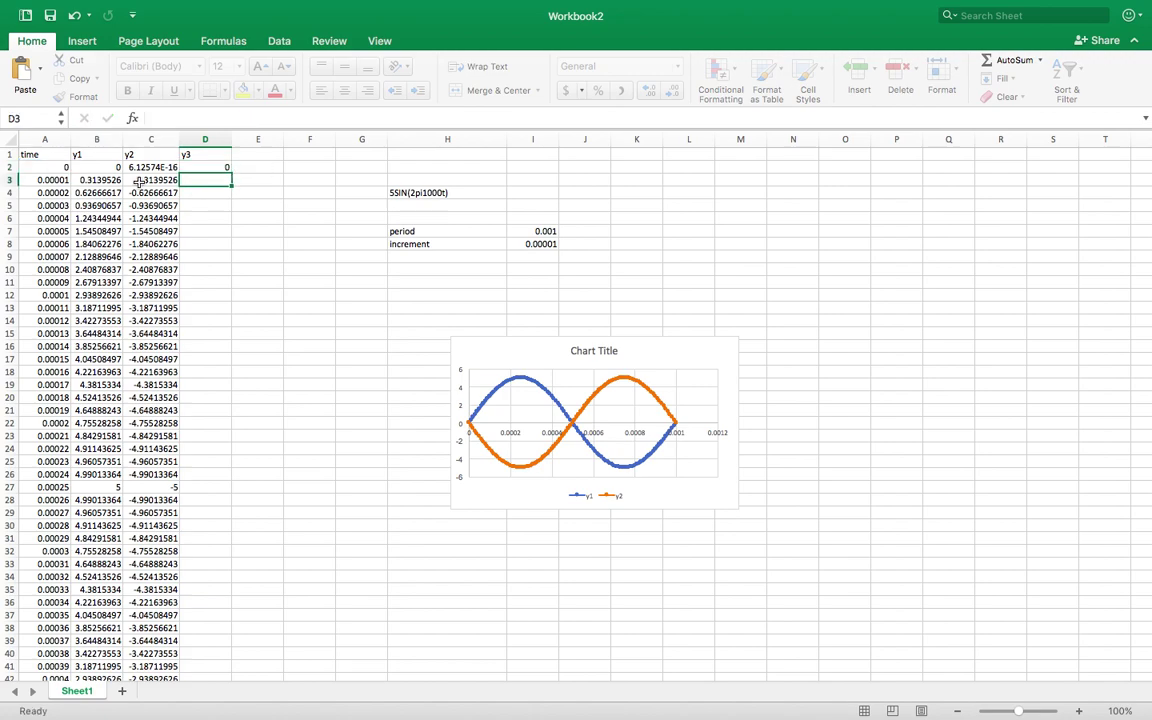
Fill the y3 formula from D2 down to D102
left_click(229, 170)
left_click_drag(229, 172, 211, 155)
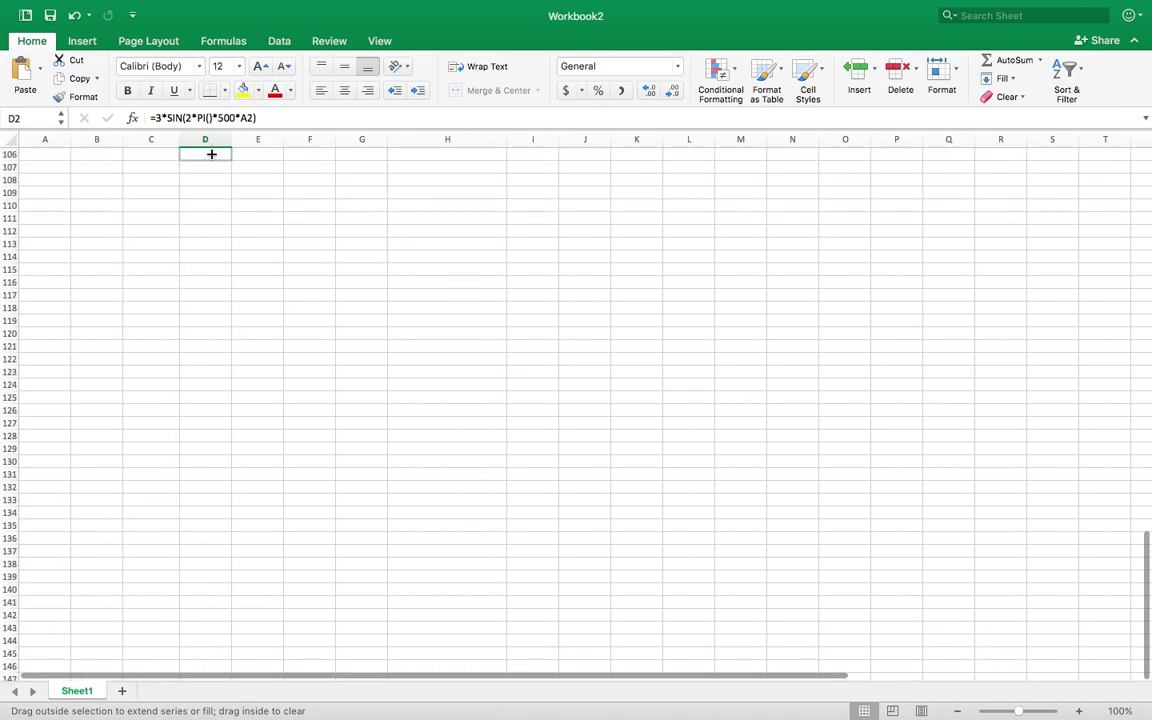
left_click_drag(214, 104, 214, 250)
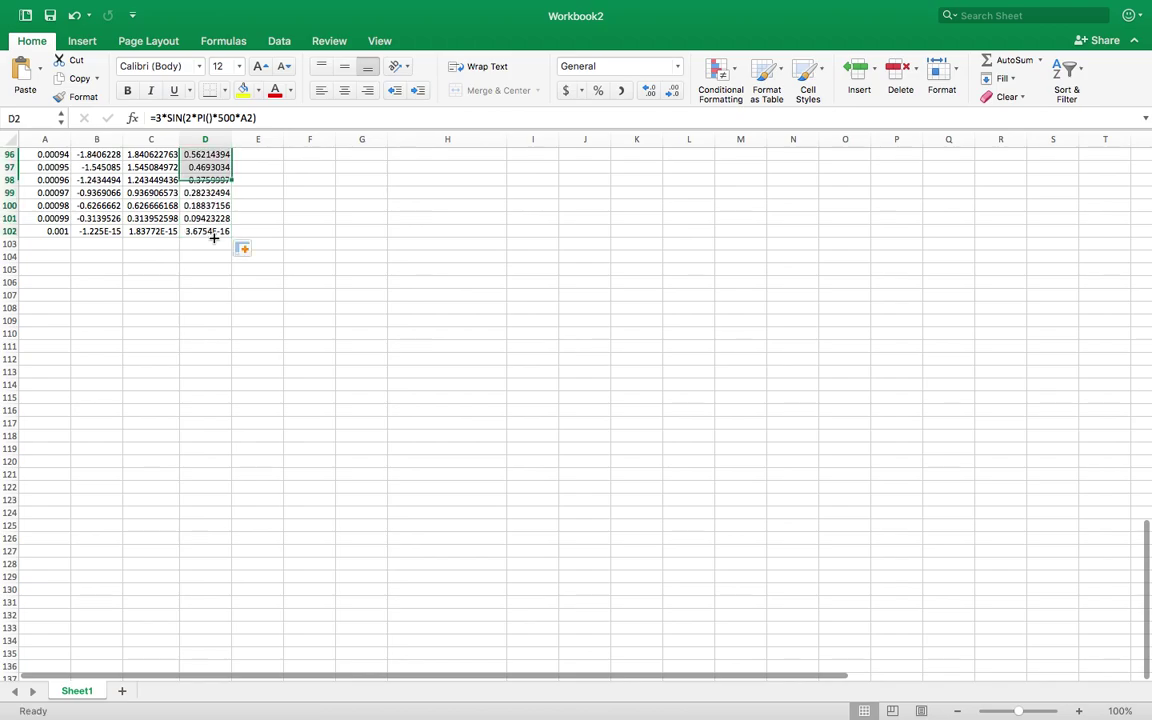
scroll(331, 330, "up", 15)
scroll(331, 330, "up", 10)
left_click(283, 232)
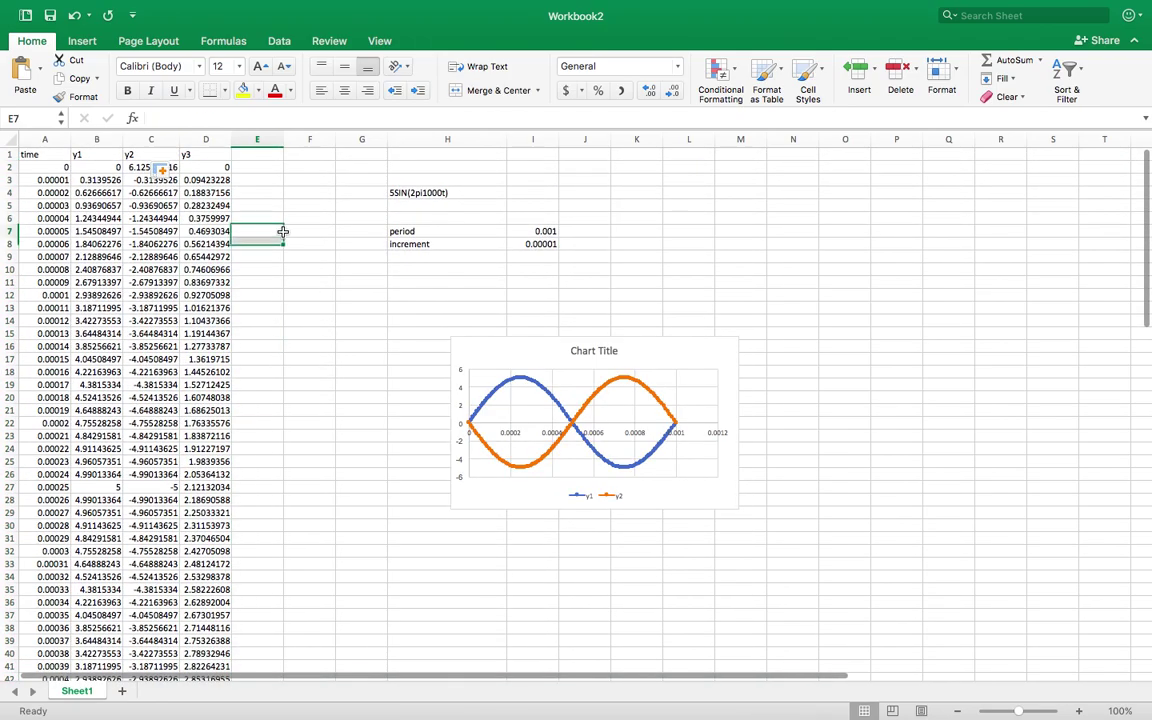
Insert a Scatter with Straight Lines and Markers chart from the time, y1, y2 and y3 data in columns A to D
left_click_drag(44, 139, 205, 139)
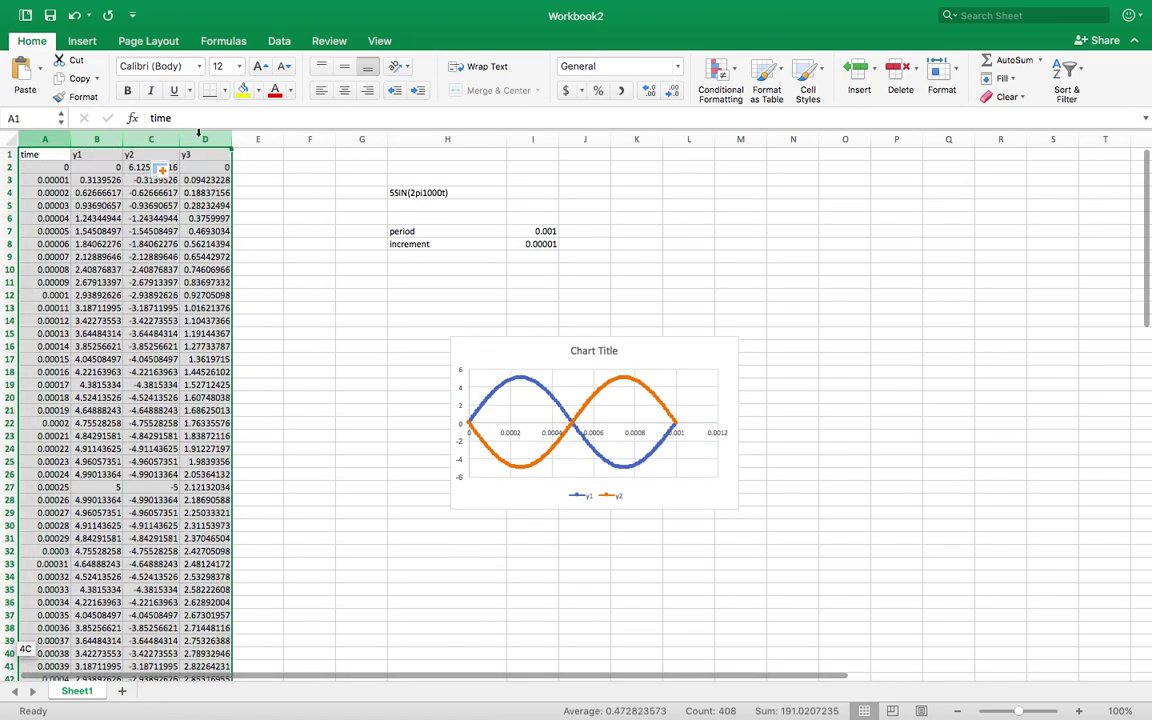
left_click(84, 42)
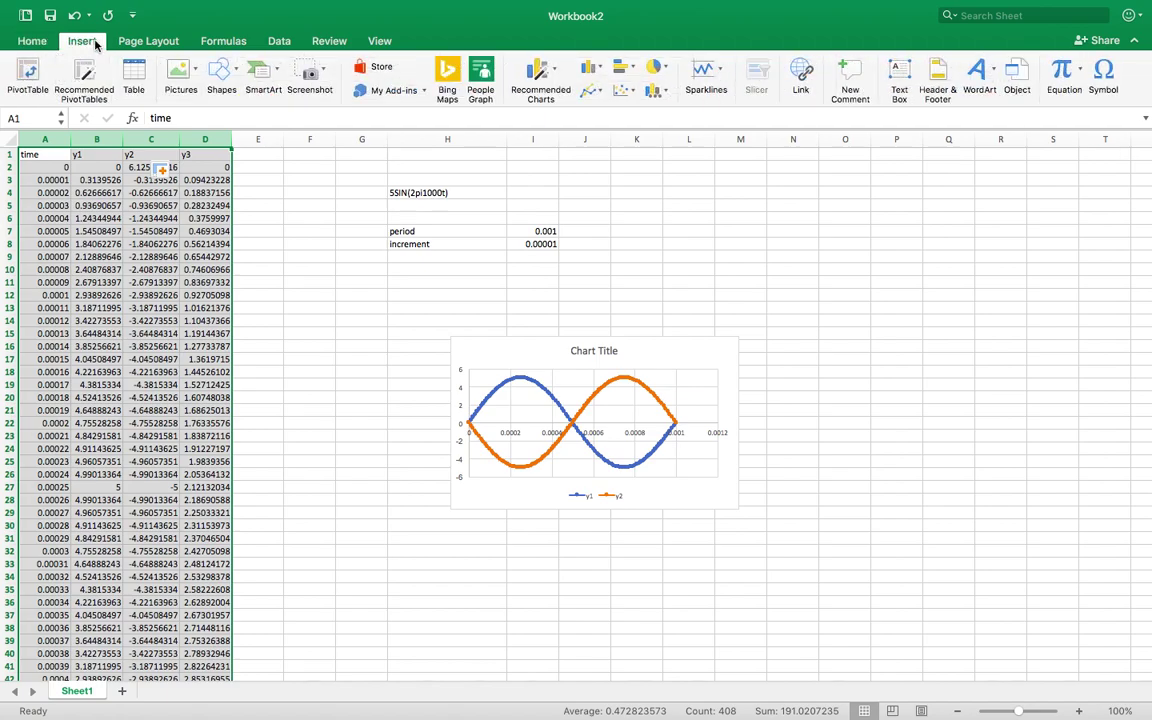
left_click(652, 92)
left_click(589, 248)
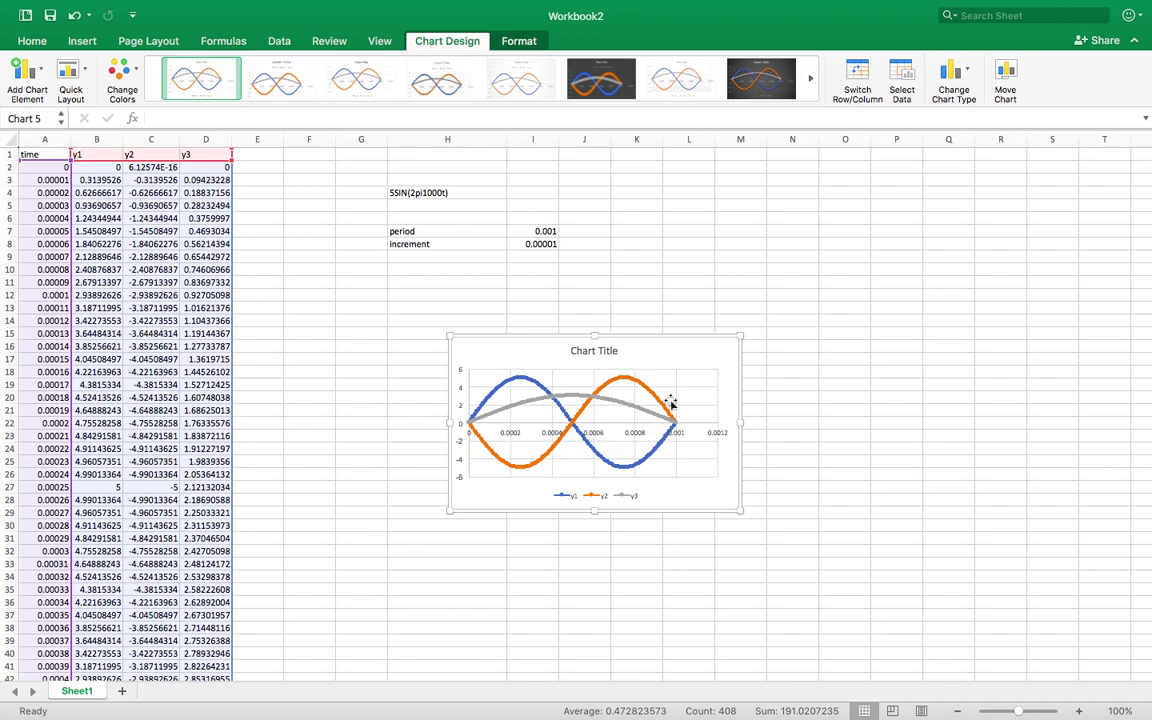
Examine the y3 curve on the chart and the time column to see how much of its period is covered
left_click(60, 357)
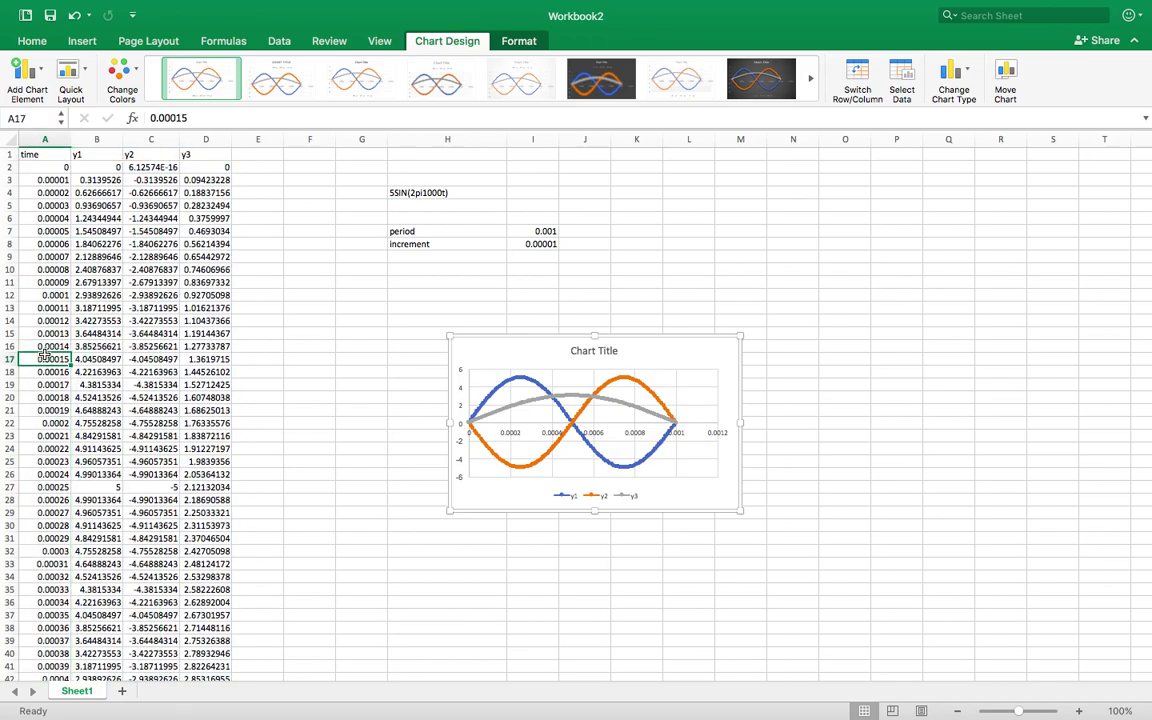
scroll(50, 355, "down", 15)
scroll(44, 354, "up", 20)
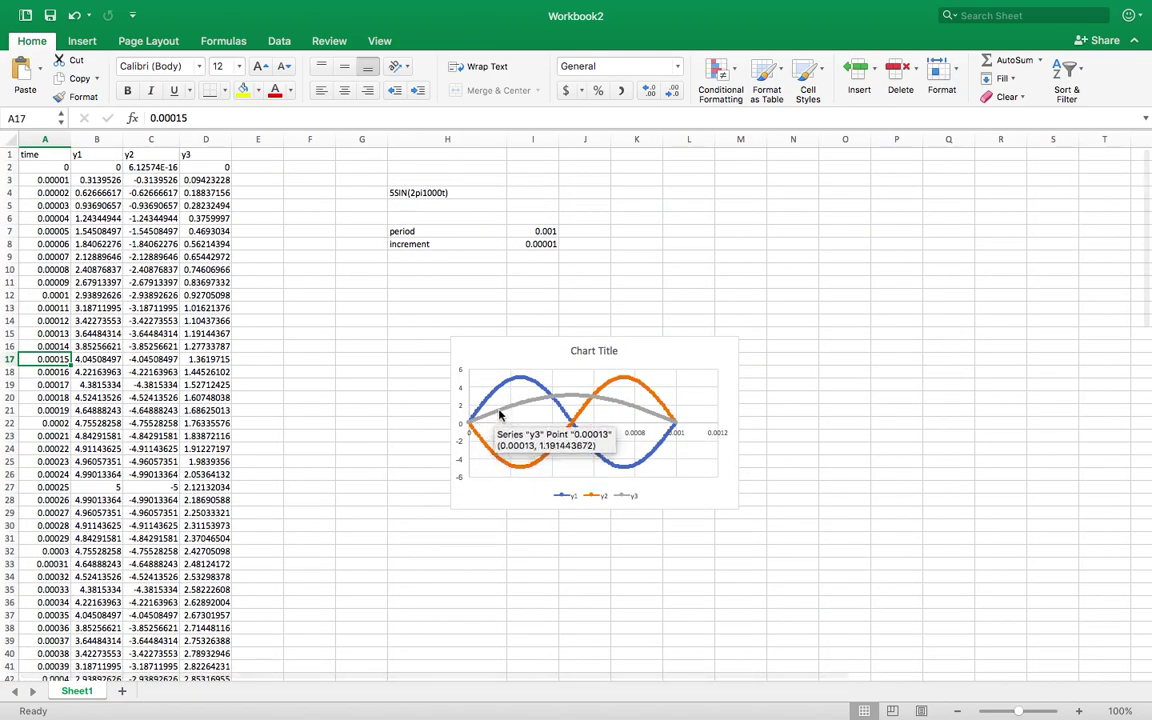
mouse_move(571, 399)
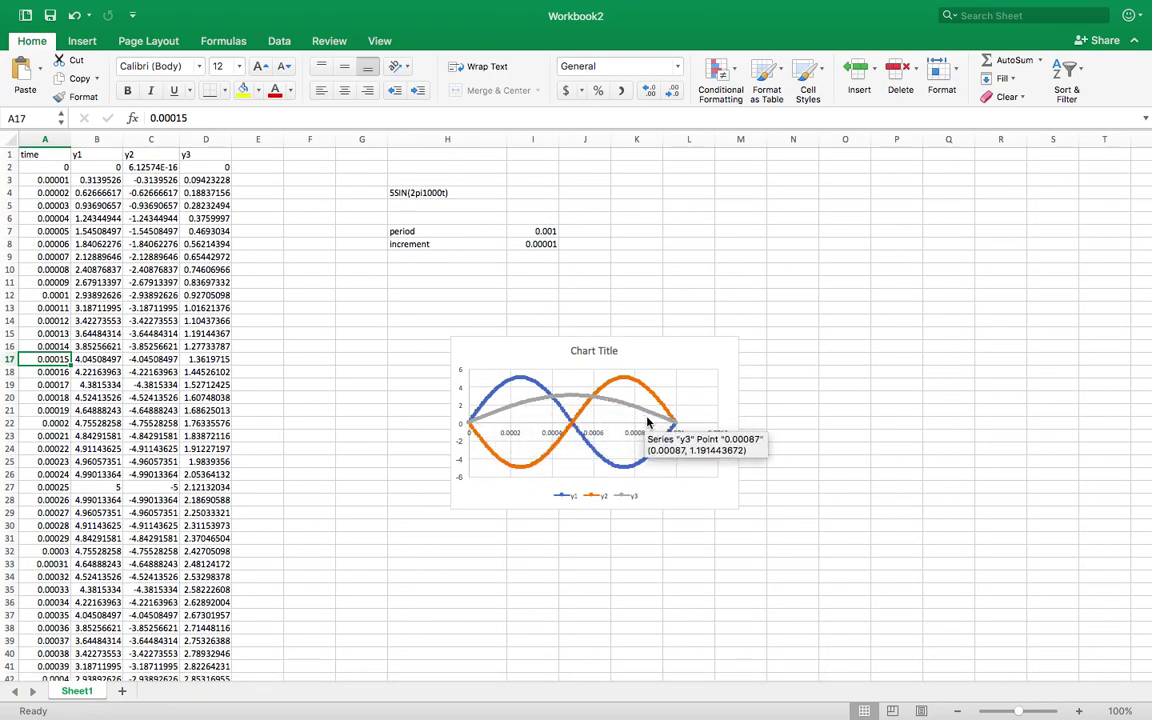
scroll(60, 335, "up", 3)
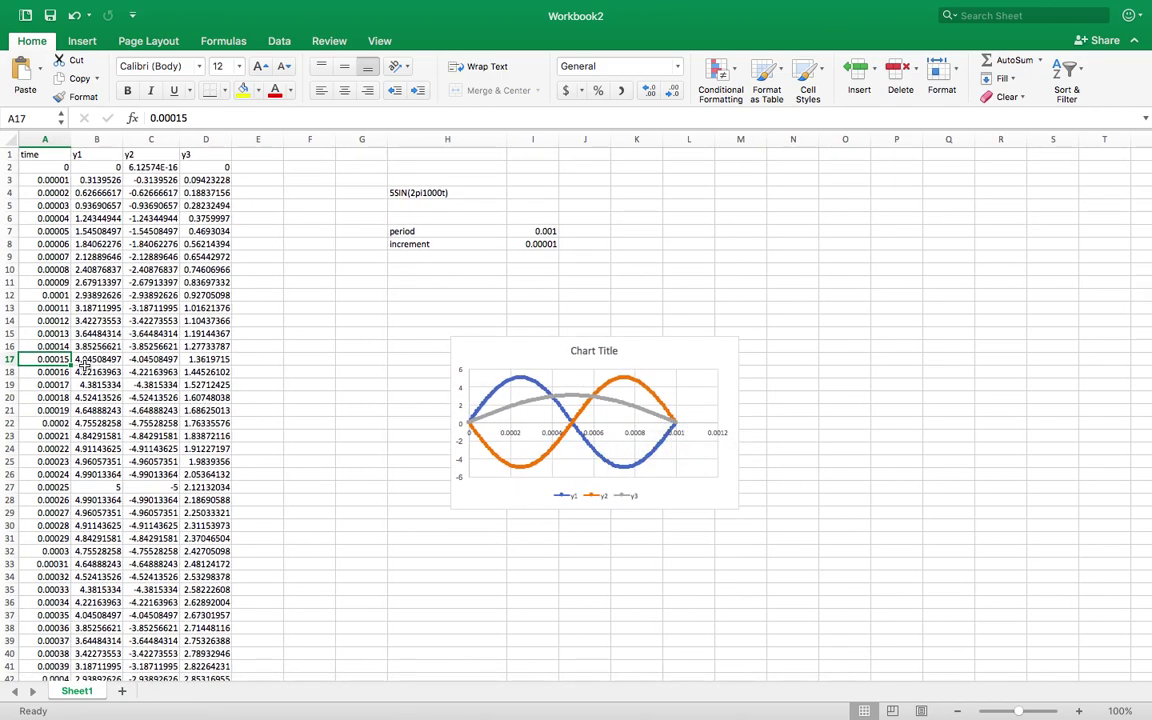
scroll(85, 366, "down", 10)
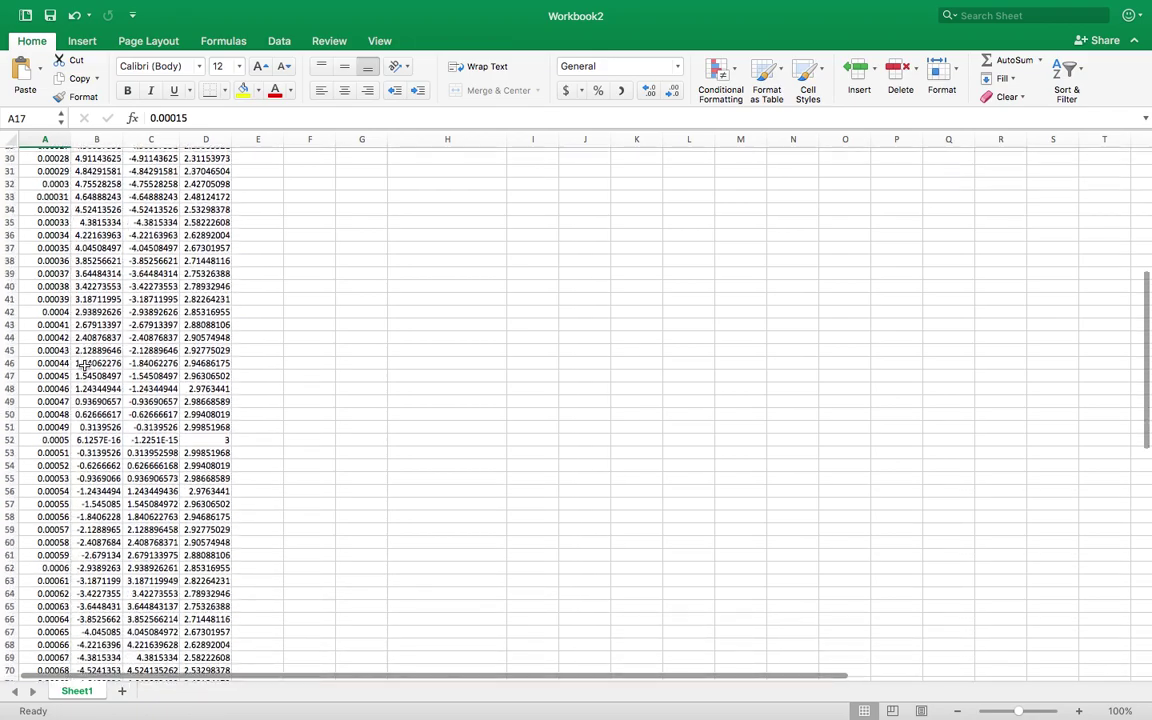
scroll(85, 366, "up", 10)
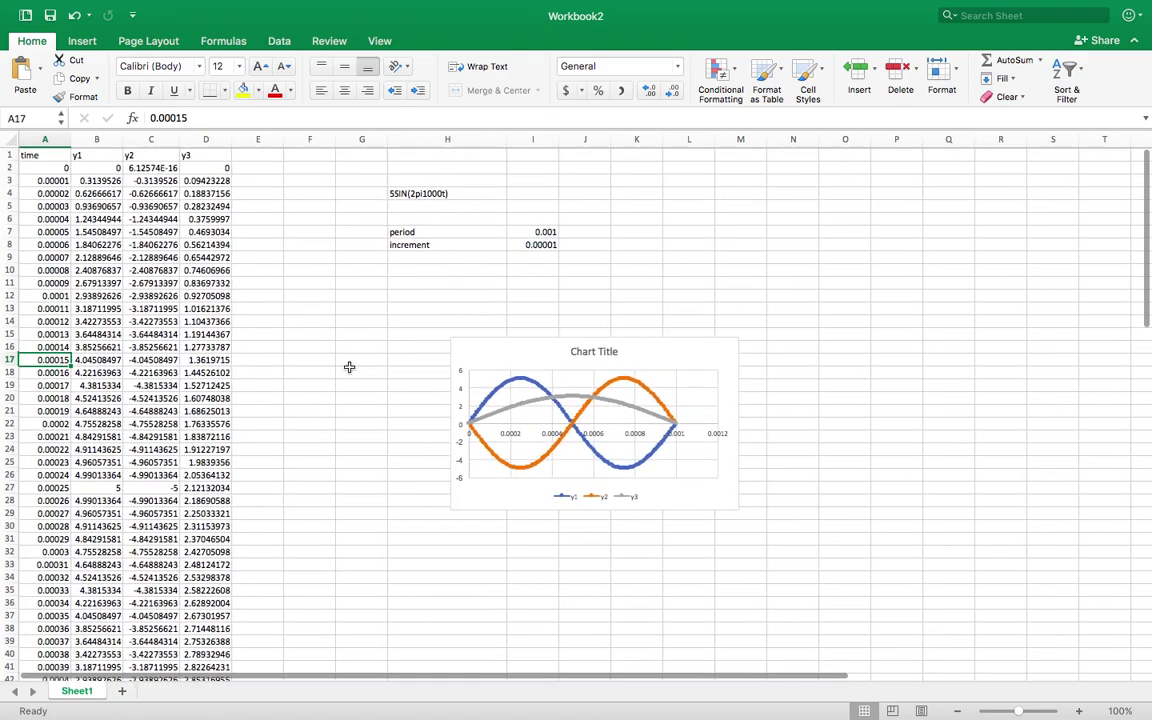
left_click(651, 231)
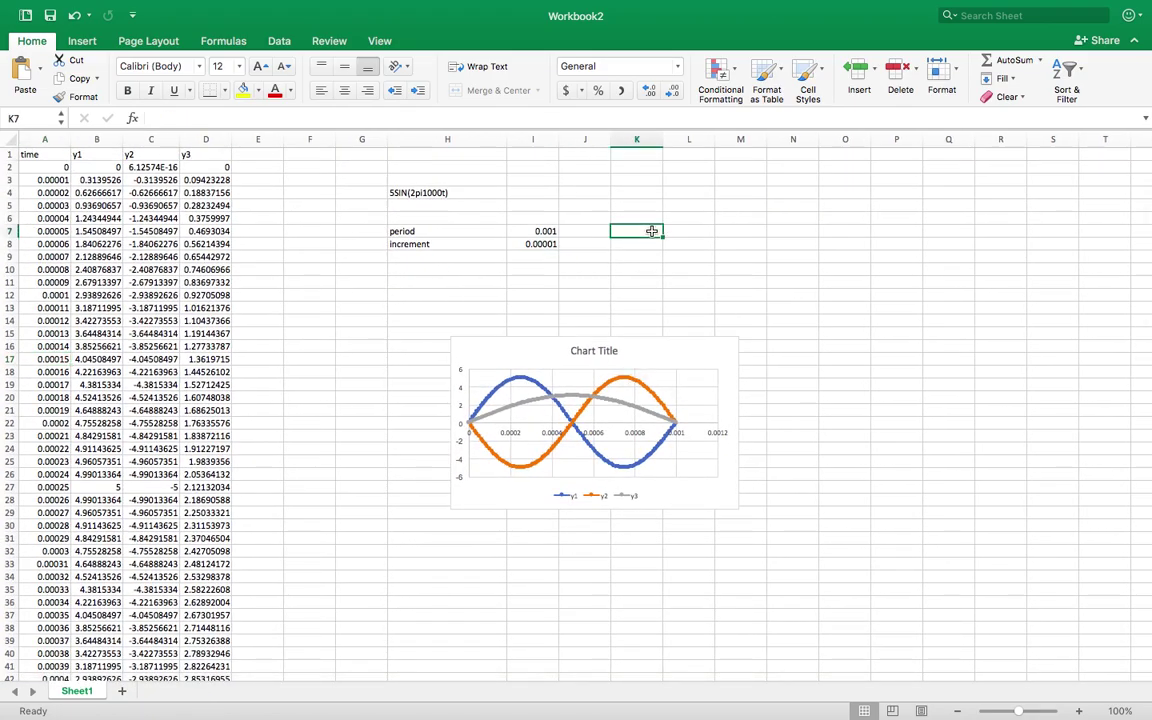
Label the parameter columns above the period row with 1000 Hz in I6 and 500 Hz in J6
left_click(539, 217)
type("1000 Hz")
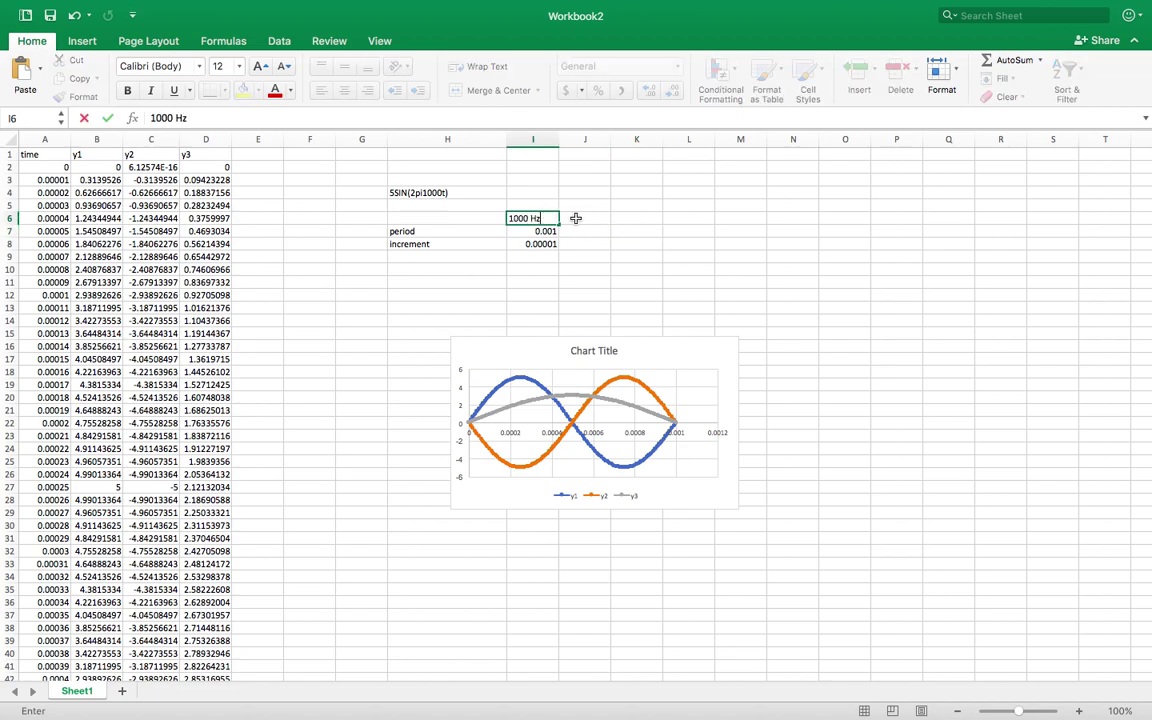
left_click(589, 218)
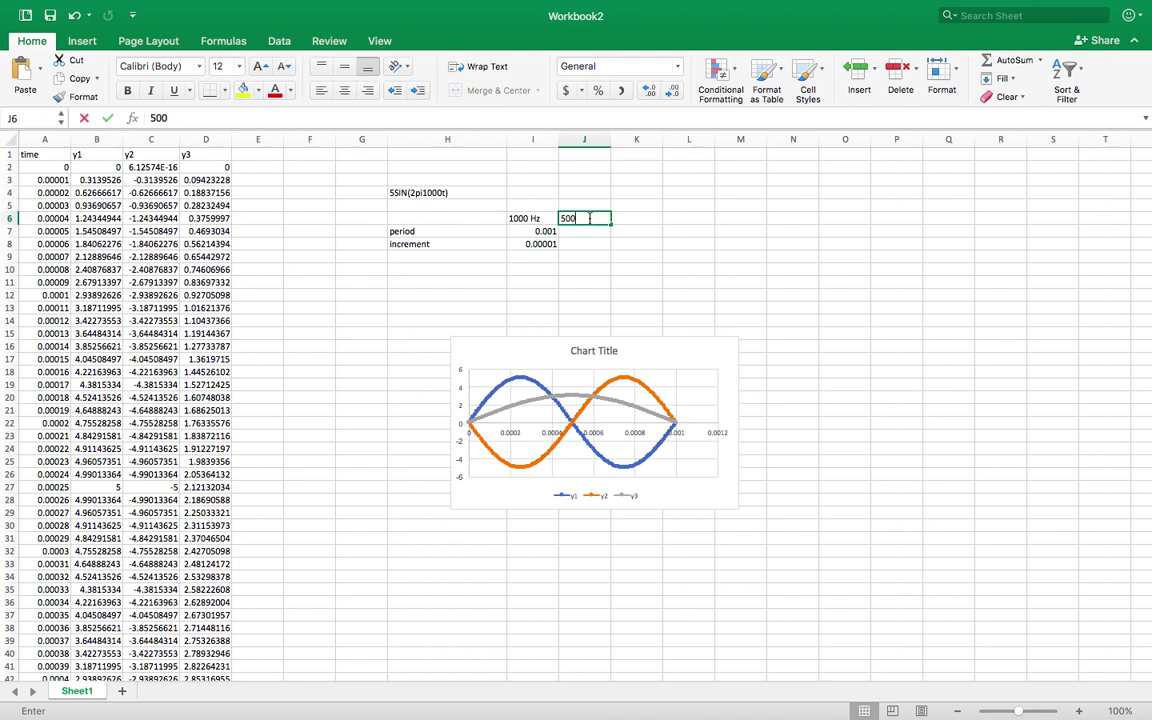
type("500 Hz")
Calculate the 500 Hz wave's period in J7 with =1/500
left_click(586, 234)
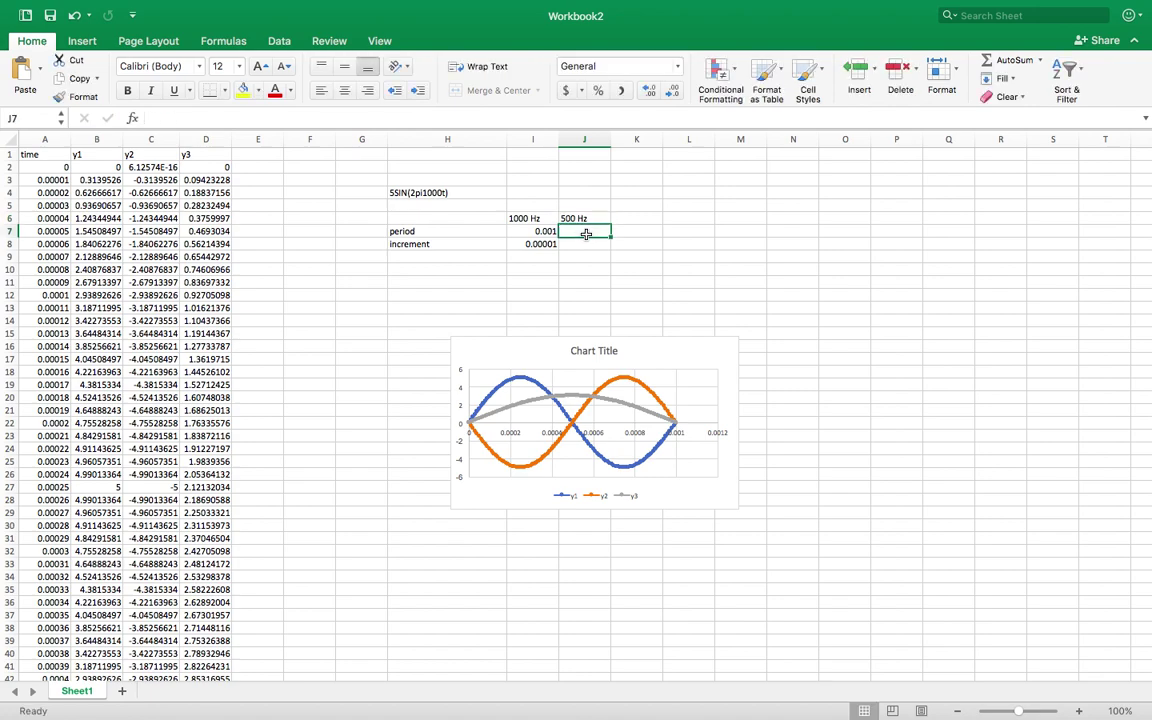
type("=1/500")
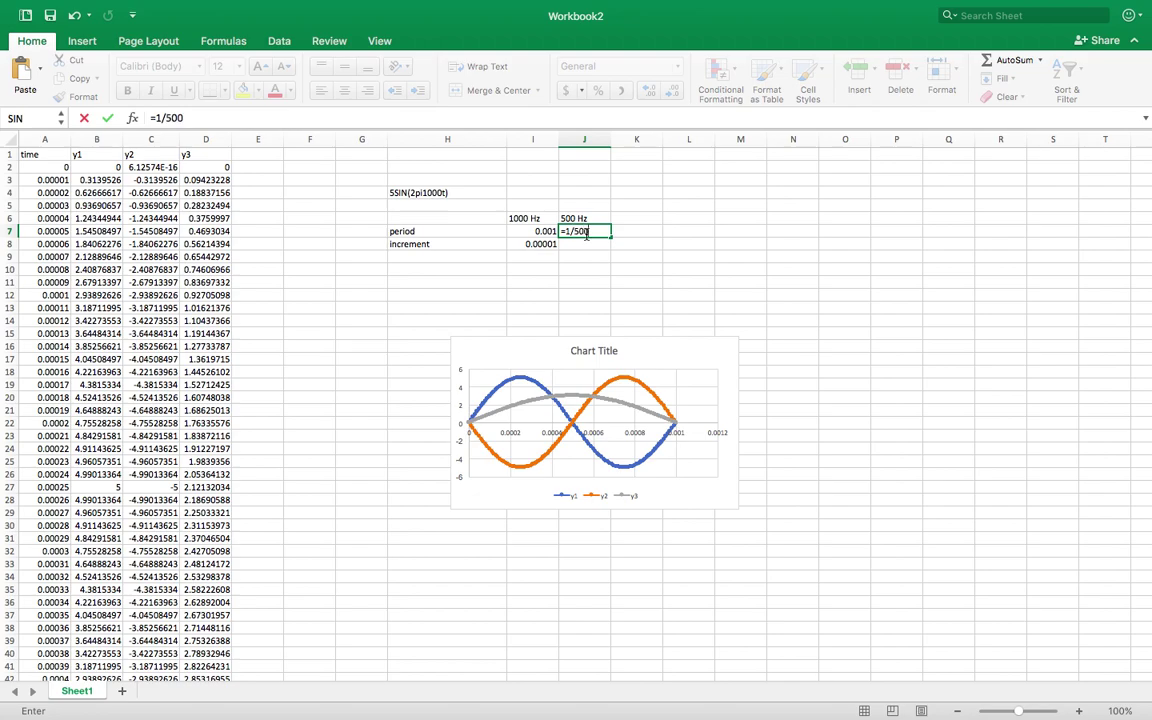
key("Return")
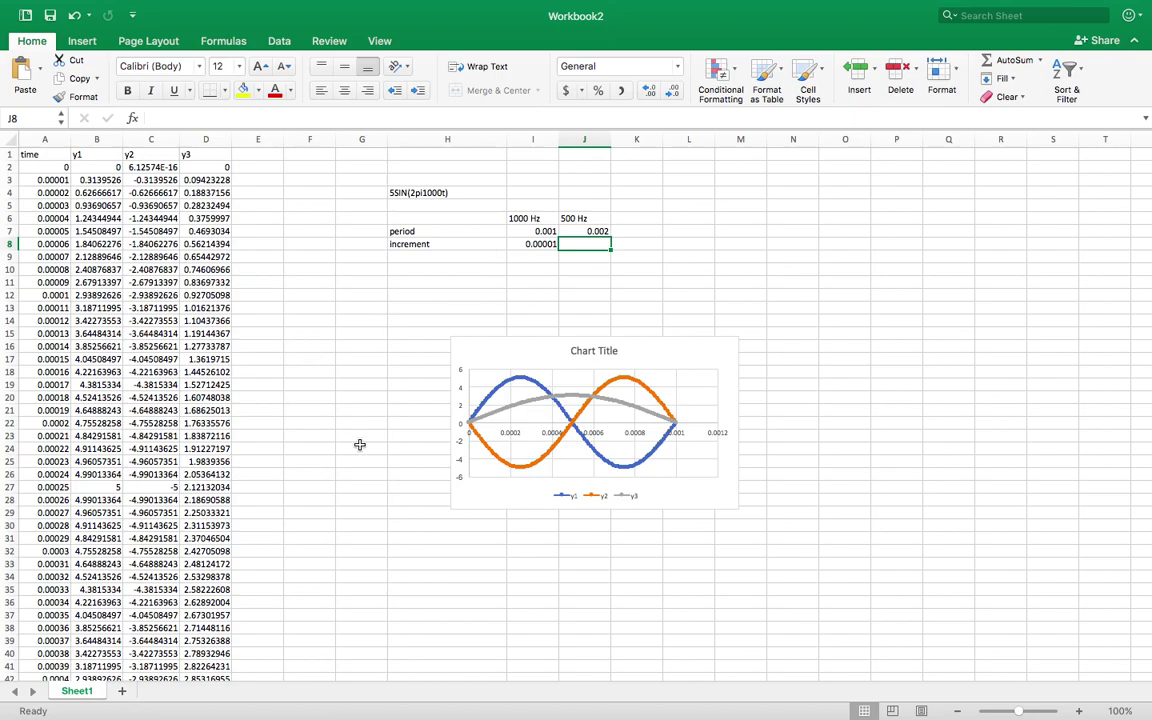
Extend the time, y1, y2 and y3 columns from row 102 down to row 202, reaching time 0.002
scroll(359, 444, "down", 20)
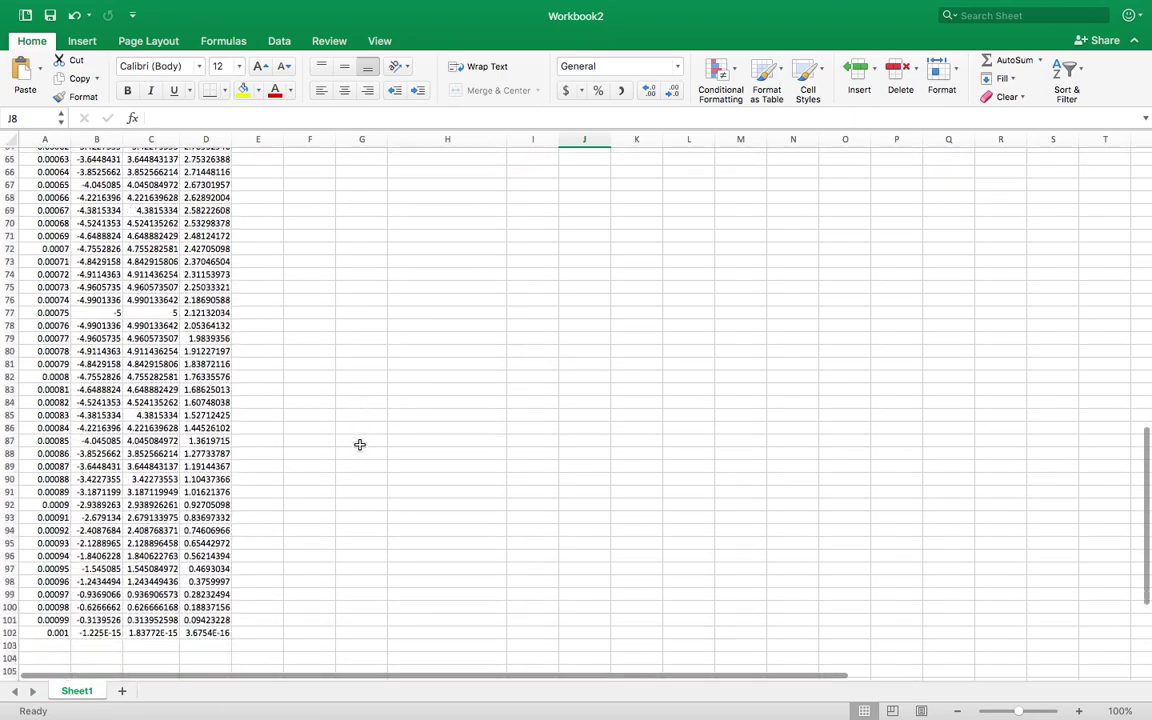
scroll(359, 444, "down", 3)
left_click_drag(62, 310, 225, 406)
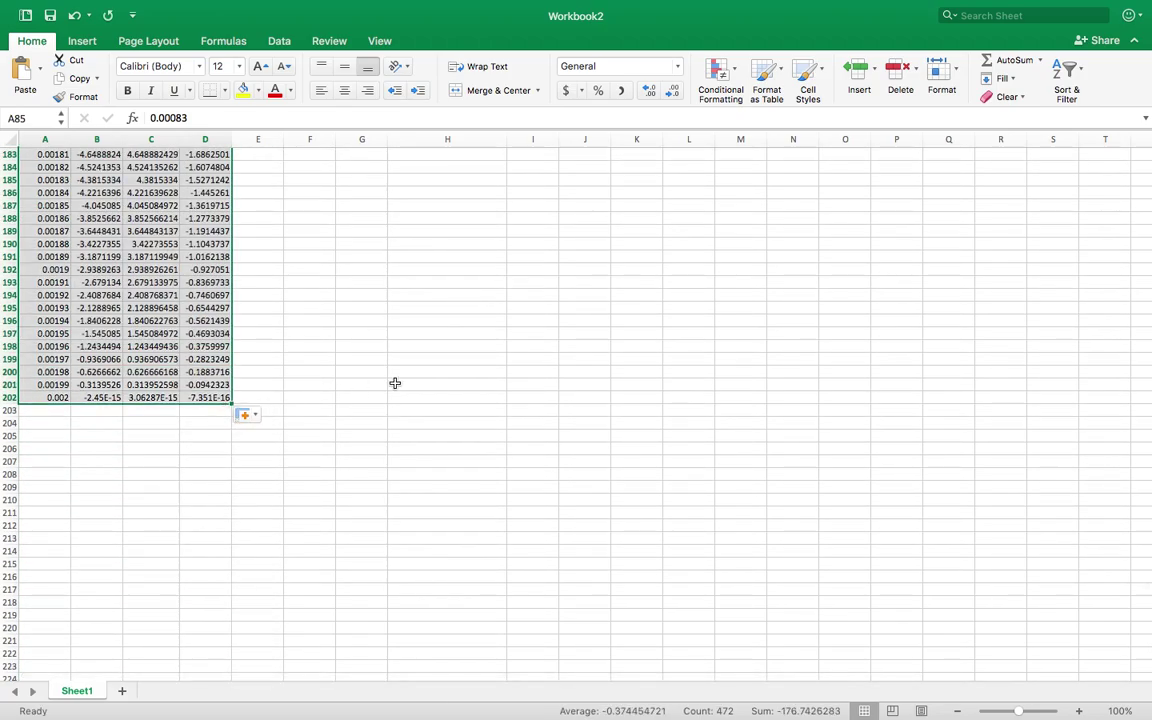
scroll(393, 383, "up", 20)
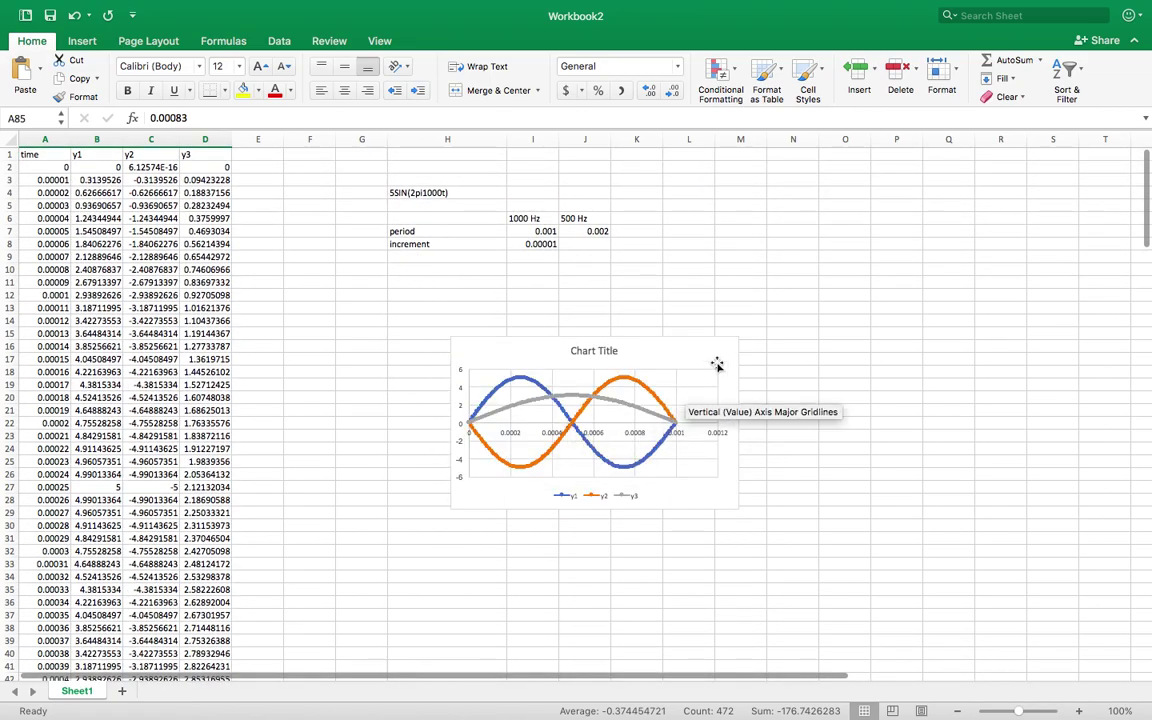
Insert a new Scatter with Straight Lines and Markers chart from the extended data in columns A to D
left_click(728, 355)
left_click(342, 411)
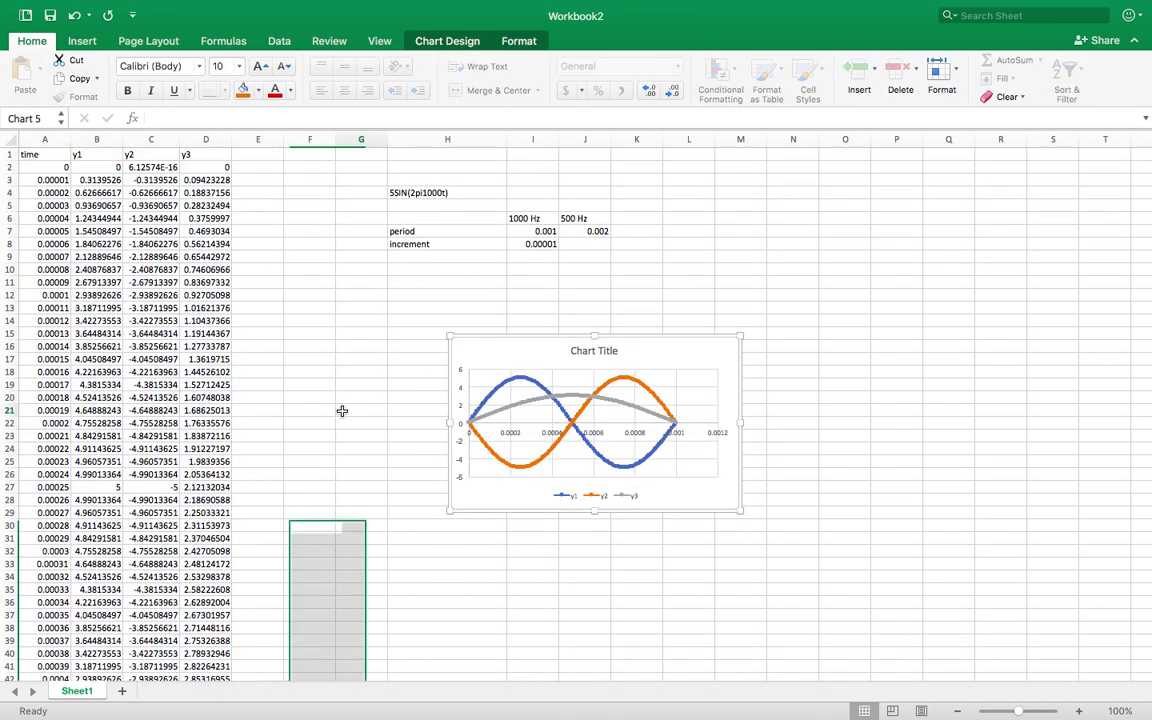
left_click_drag(62, 139, 205, 139)
left_click(84, 42)
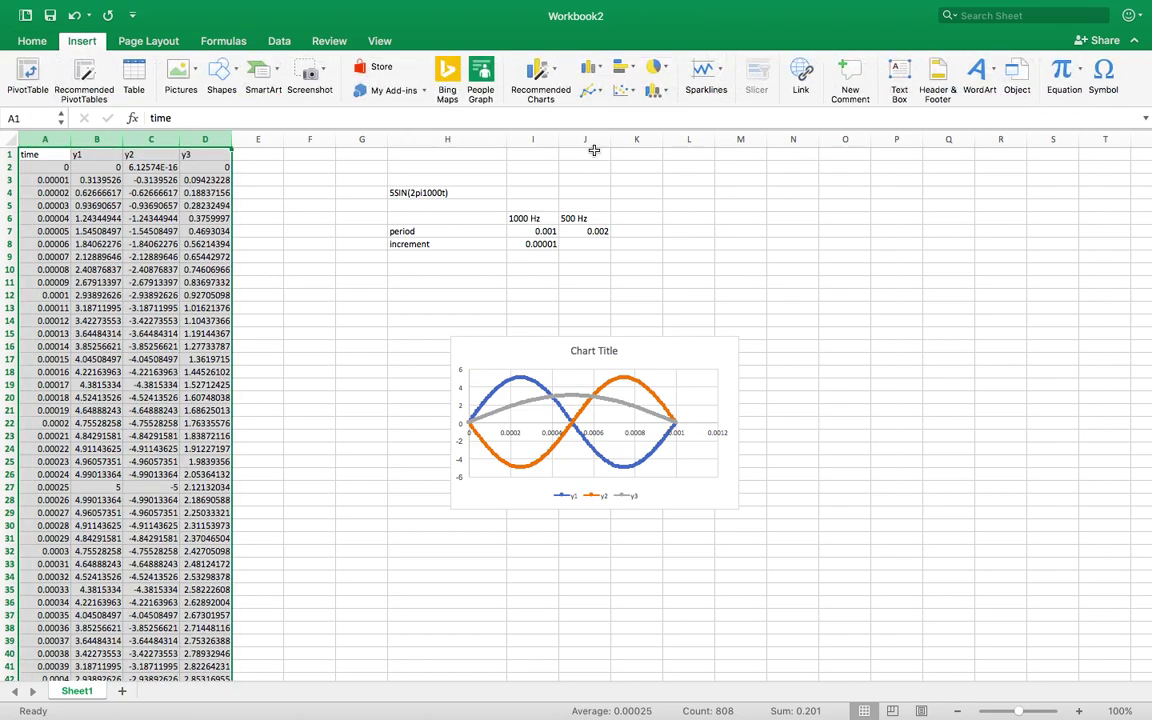
left_click(633, 92)
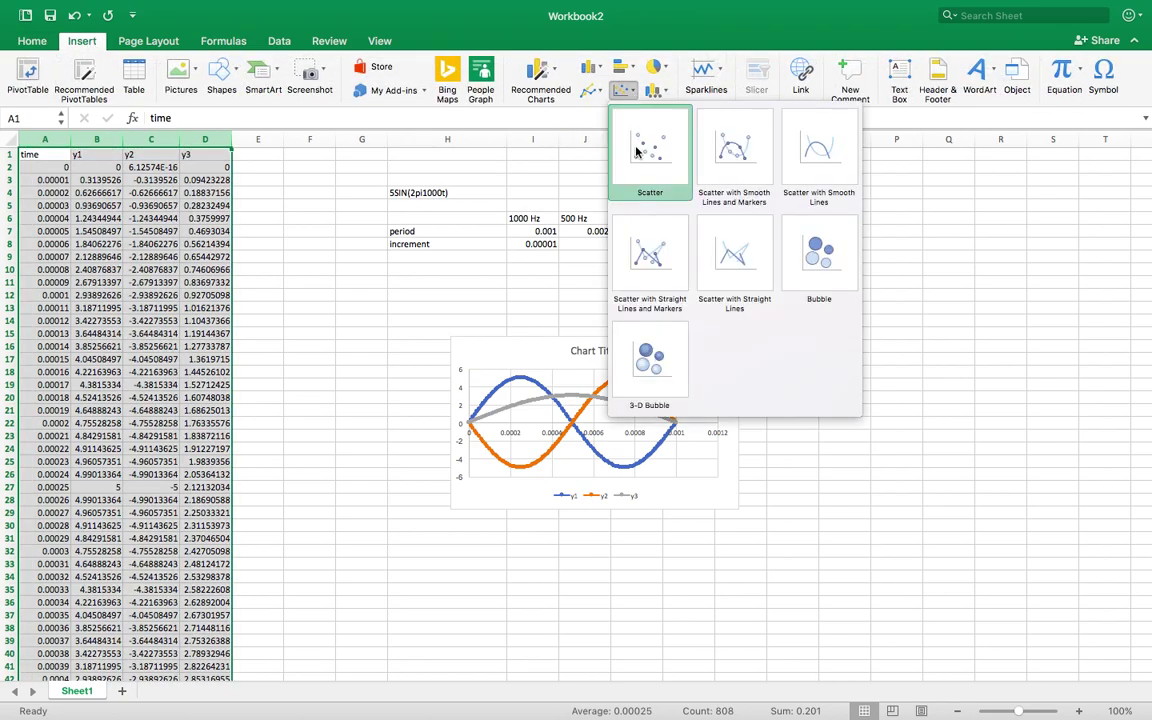
left_click(643, 246)
Check the y3 curve on the new chart against the 500 Hz period in J7
mouse_move(470, 422)
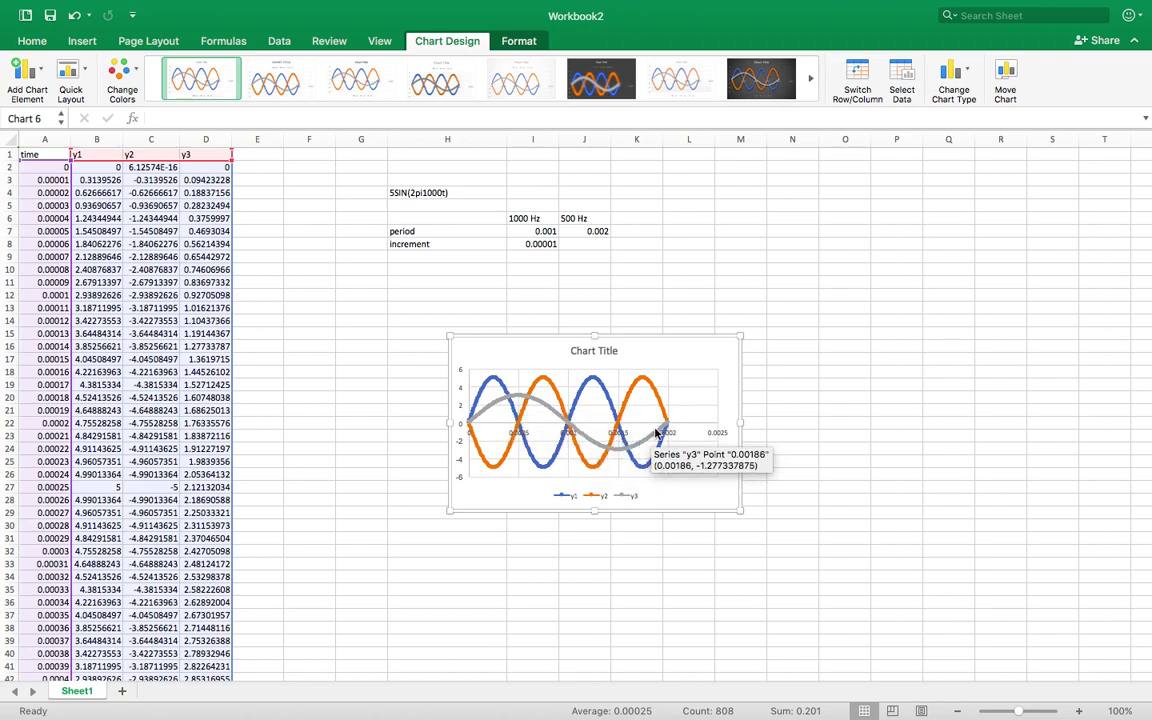
left_click(596, 231)
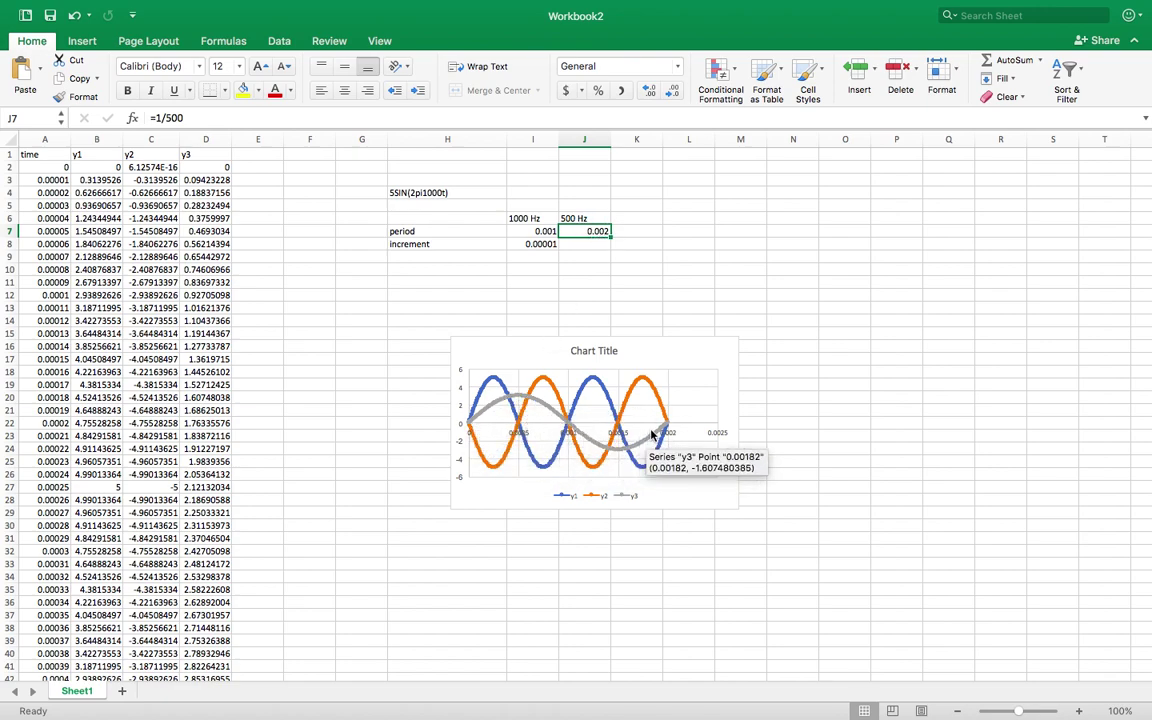
left_click(800, 368)
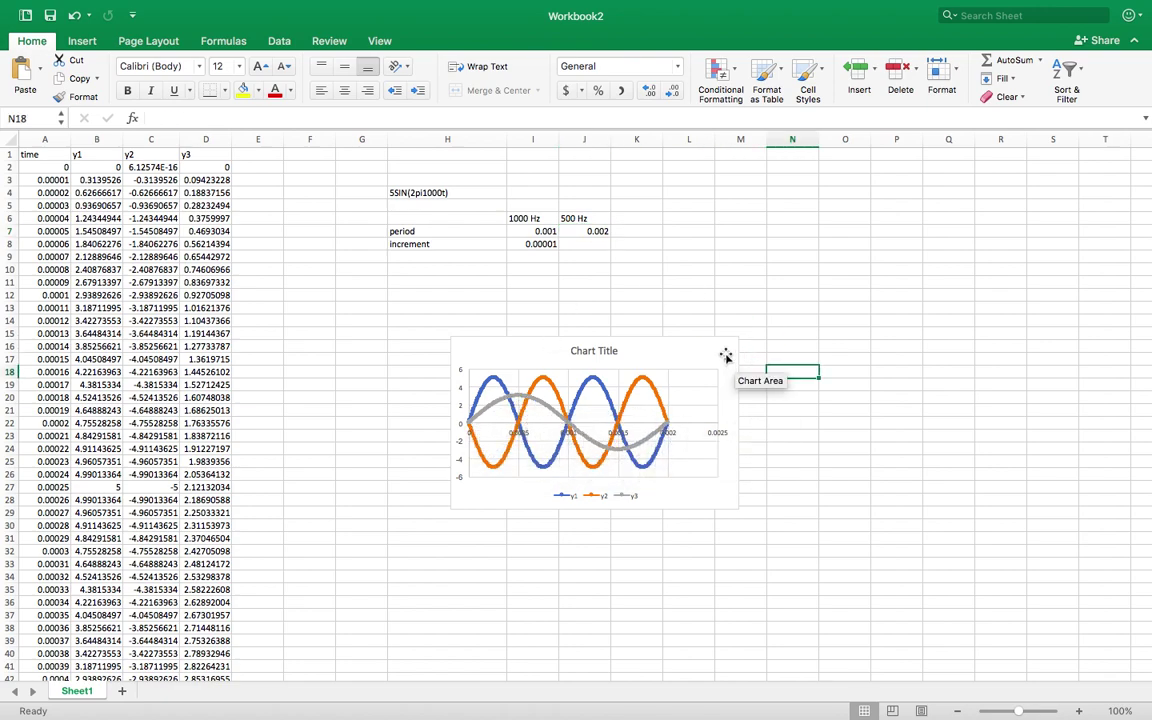
left_click(725, 355)
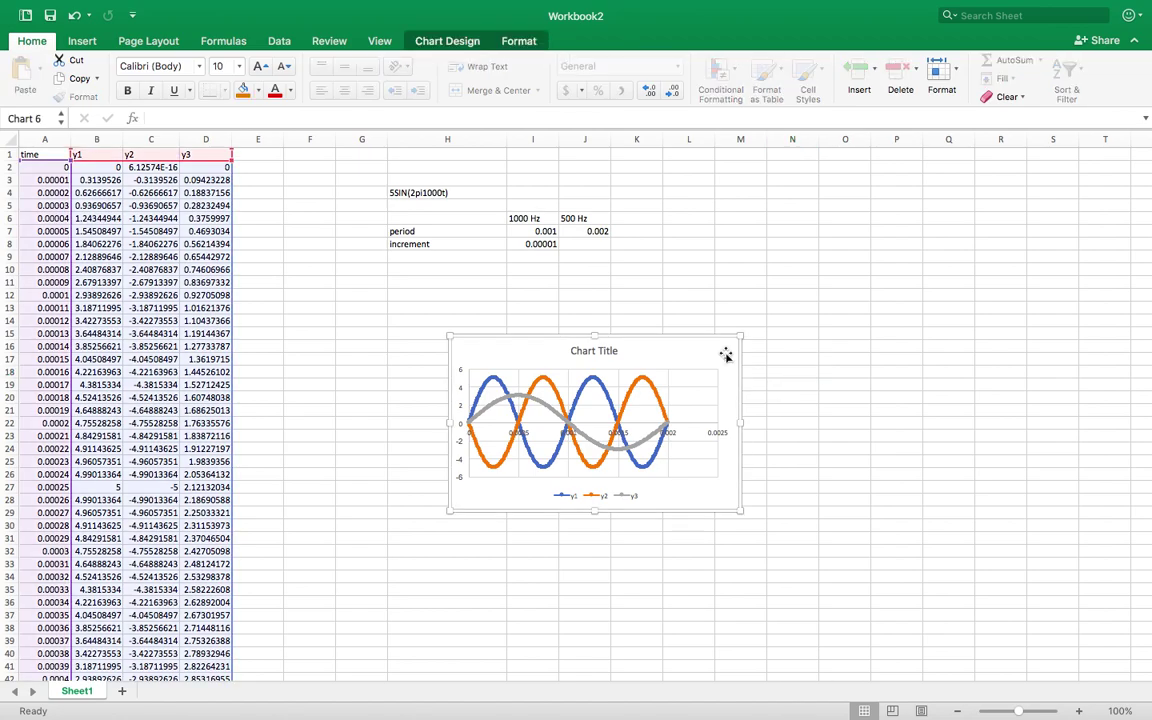
left_click(776, 299)
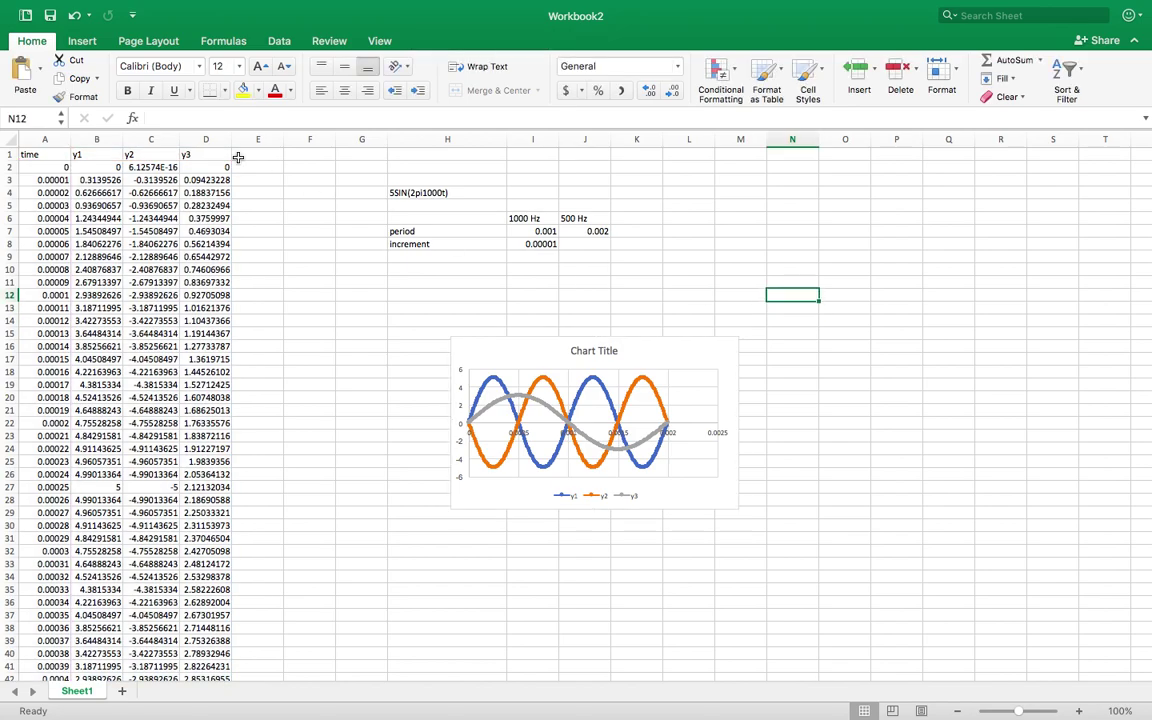
mouse_move(797, 6)
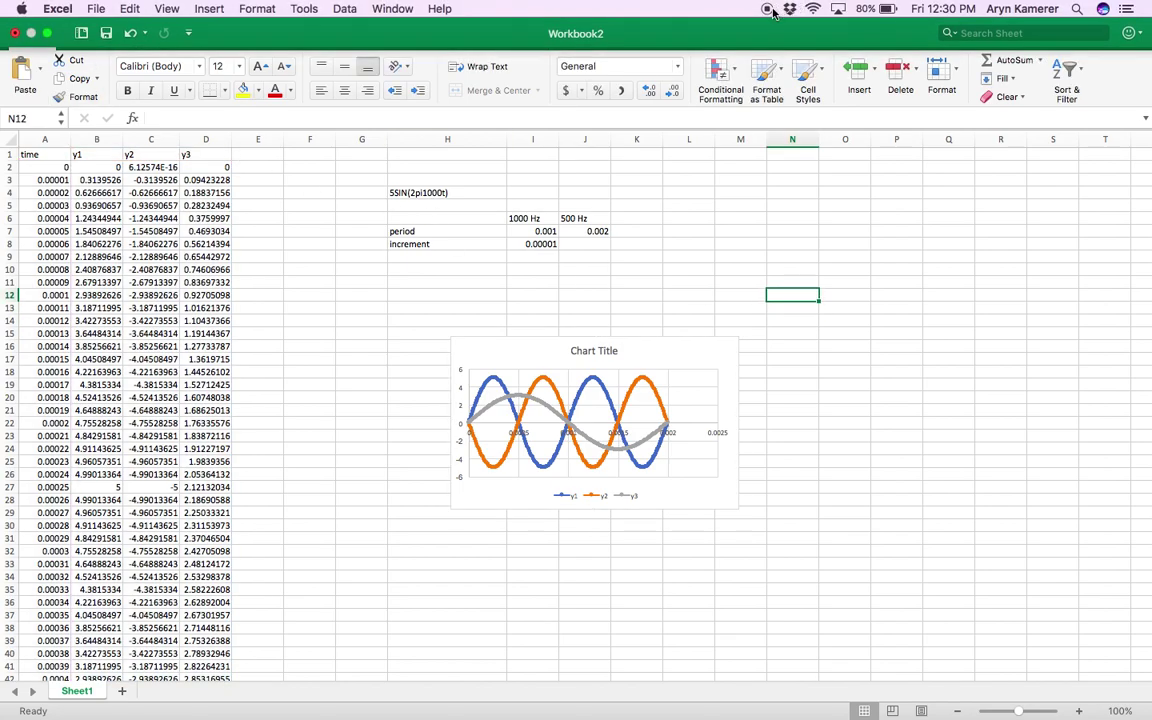